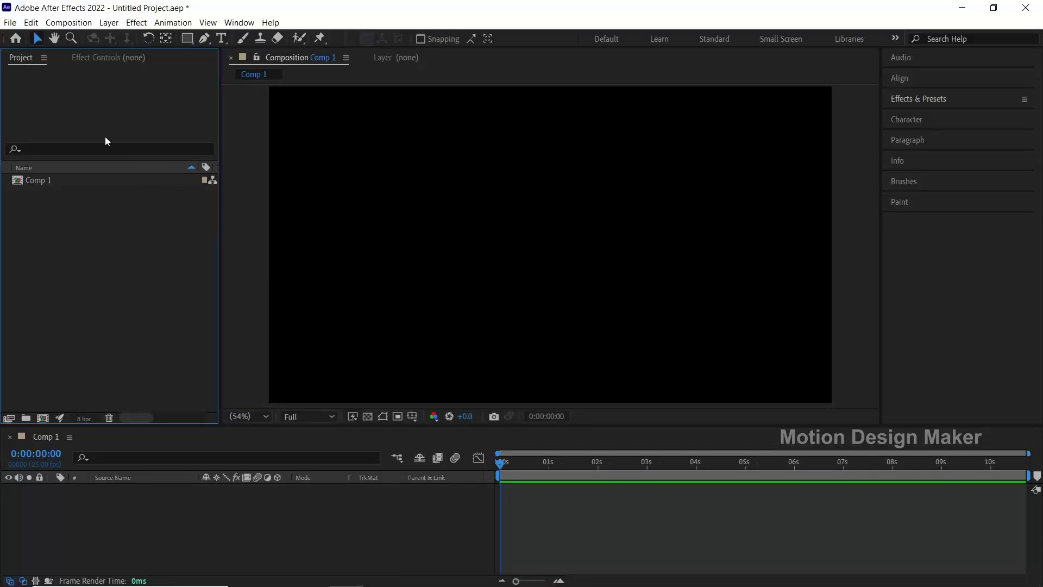
Step: Import BG.jpg, Pot.png and Tap.png into the project via File > Import > File
click(10, 22)
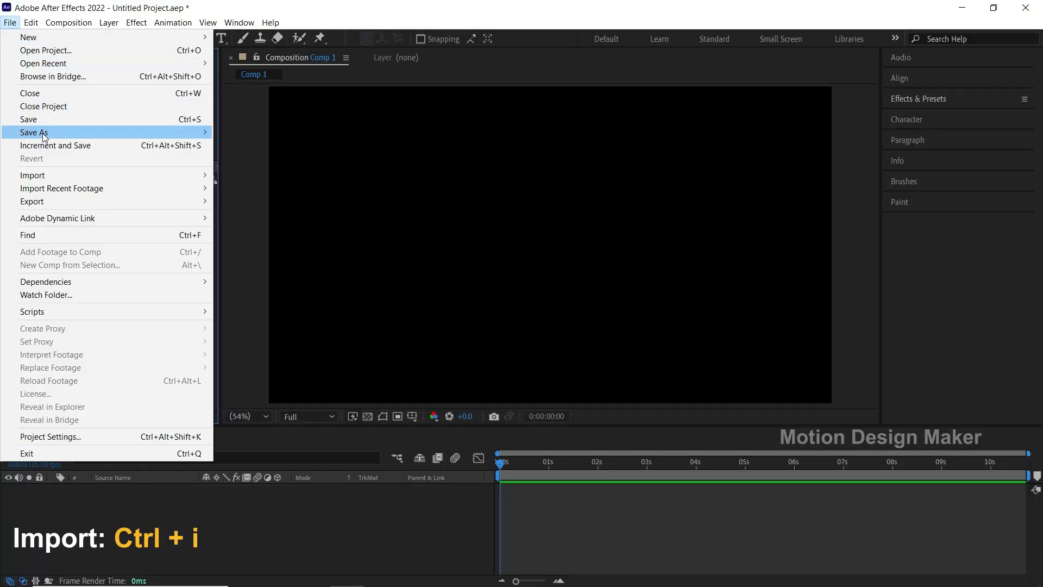
mouse_move(52, 173)
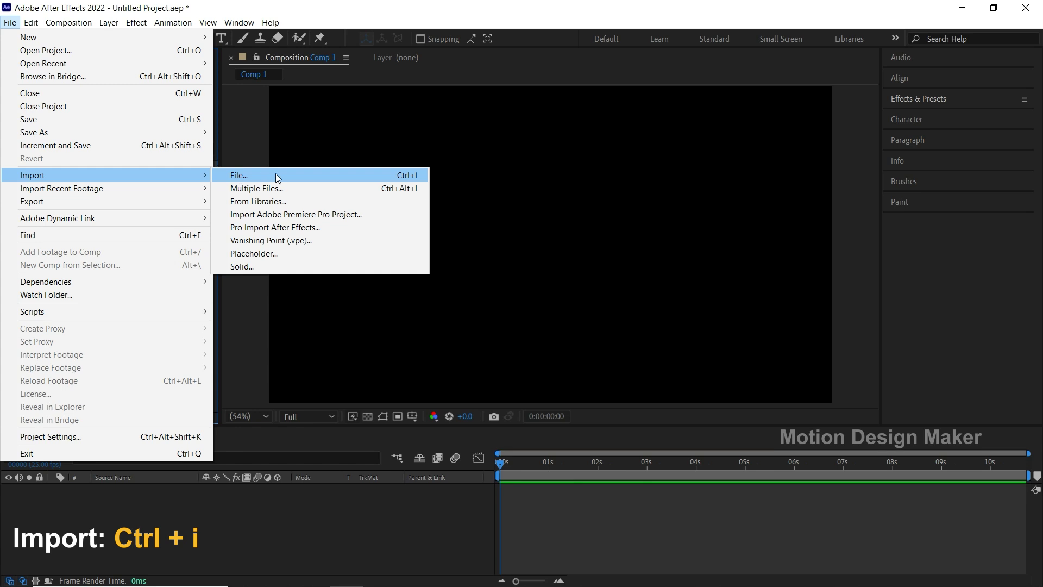
click(276, 175)
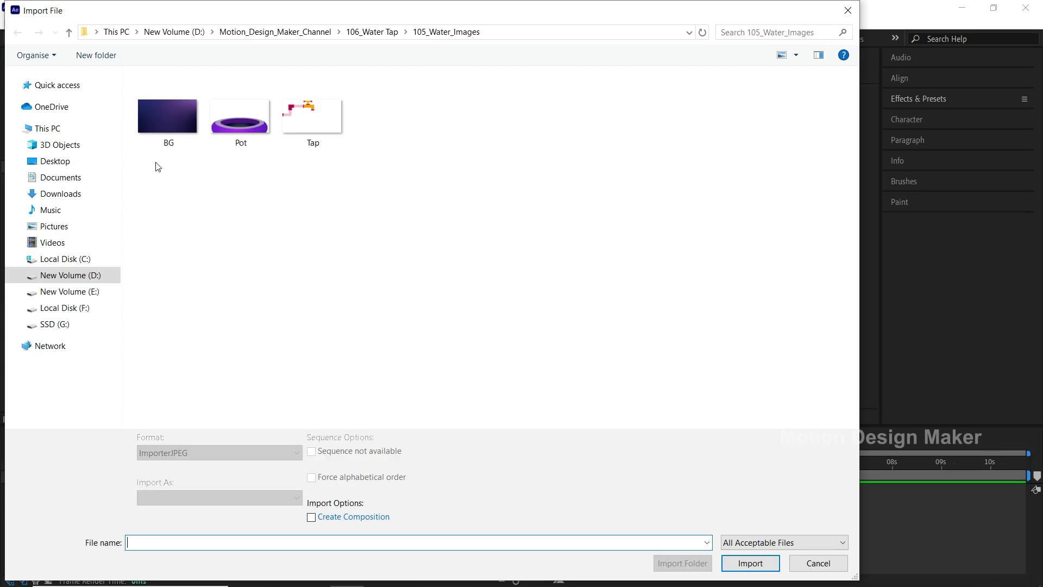
drag(157, 166, 334, 121)
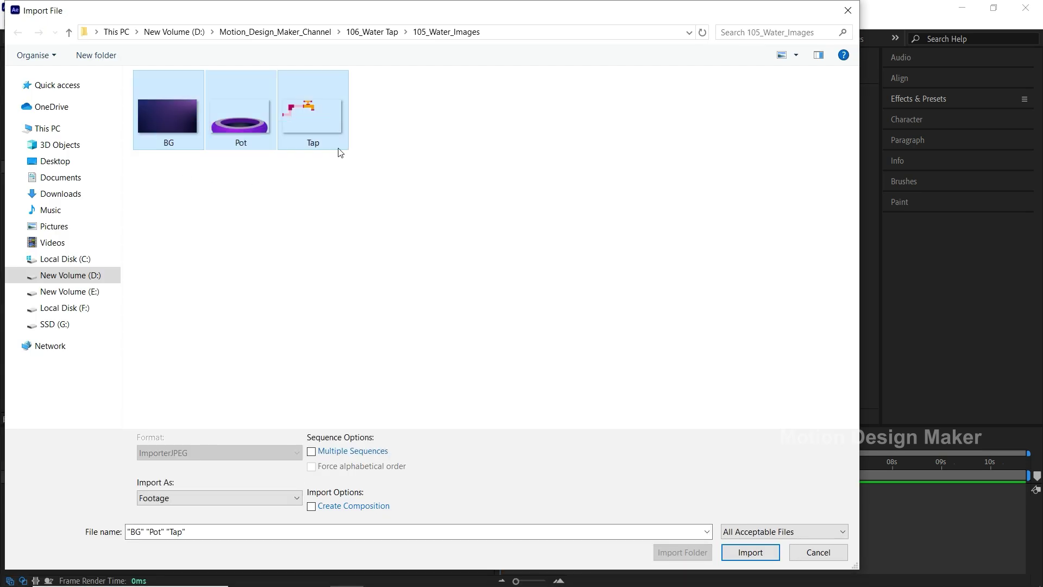
click(767, 549)
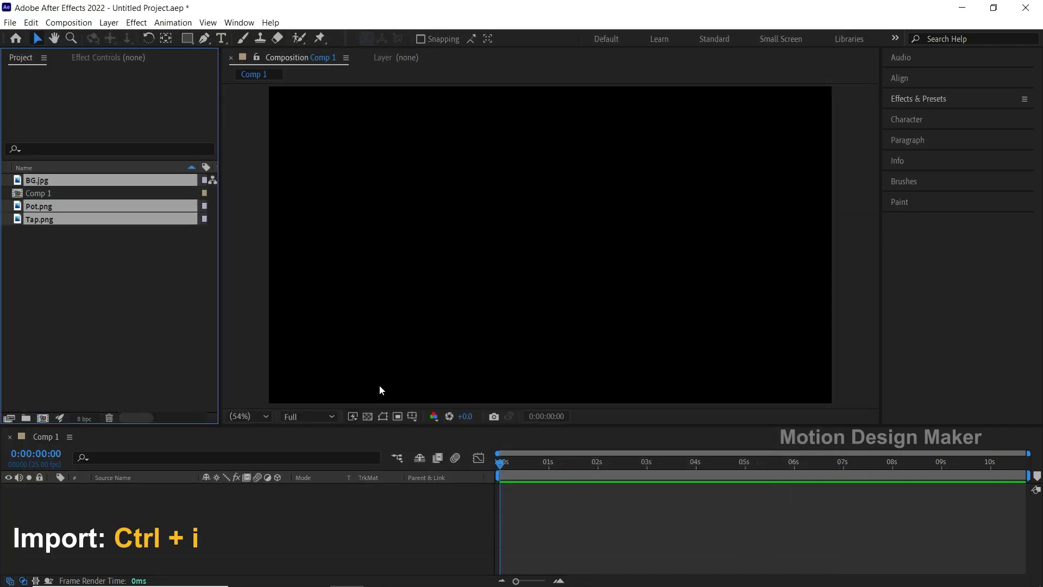
Step: Select Tap.png, Pot.png and BG.jpg together in the Project panel
click(110, 227)
click(109, 218)
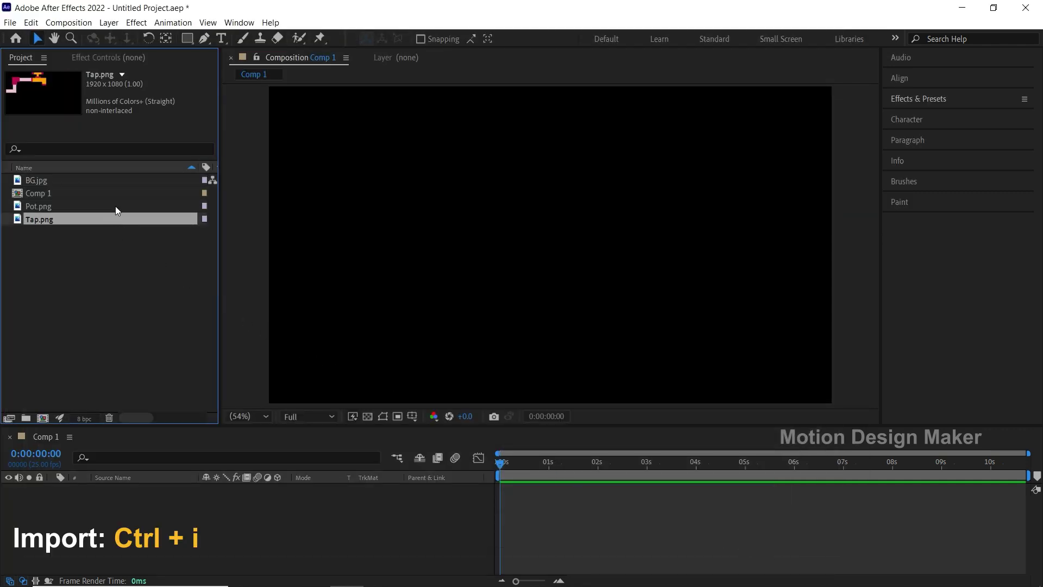
ctrl+click(115, 206)
ctrl+click(116, 182)
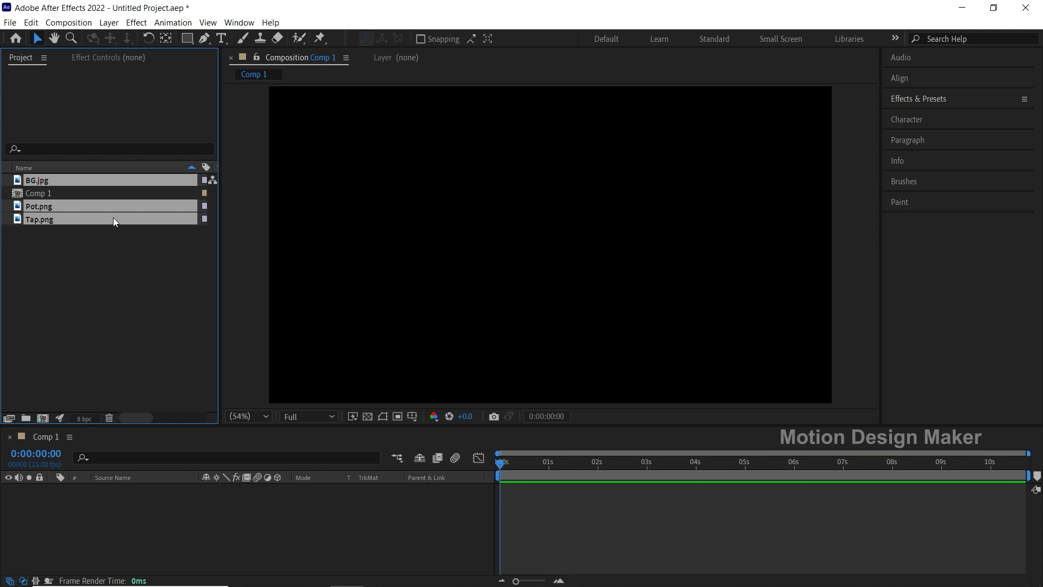
Step: Add the three selected images to Comp 1 as layers, then deselect everything
drag(112, 217, 117, 519)
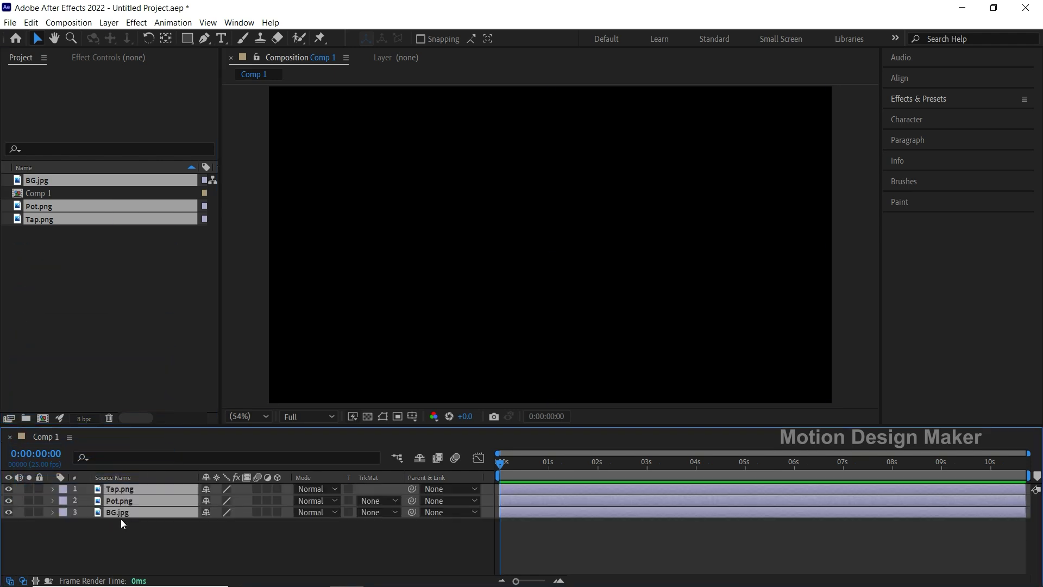
click(116, 525)
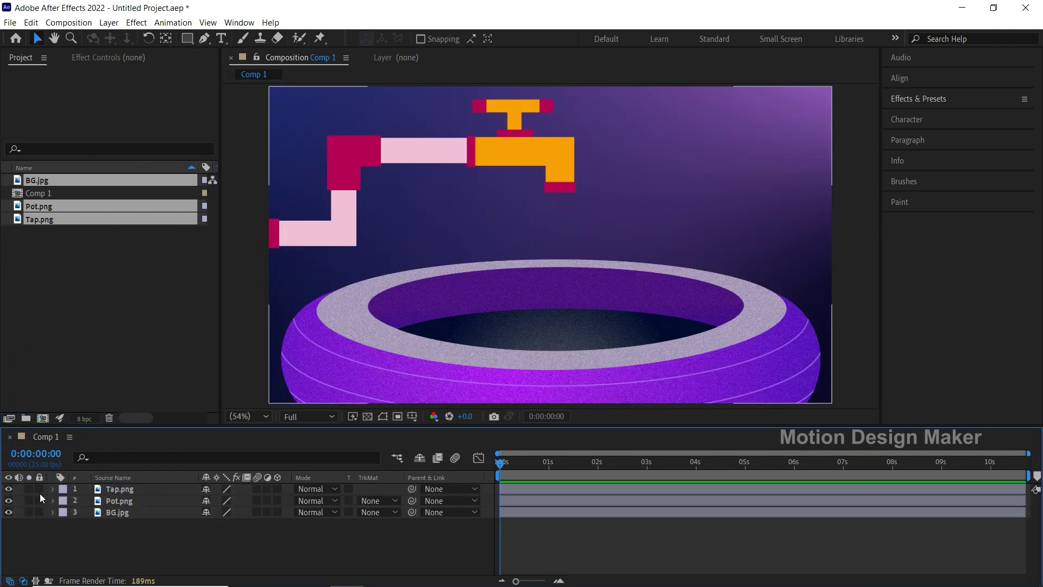
click(55, 392)
Step: Hide and reshow the Tap.png, Pot.png and BG.jpg layers to check each one
click(10, 490)
click(10, 490)
click(9, 500)
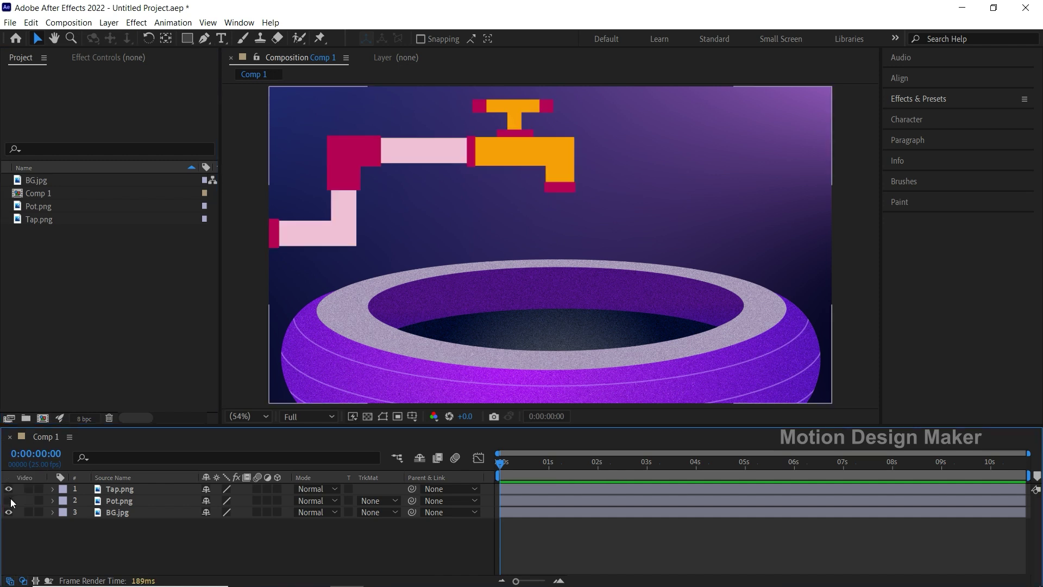
click(9, 500)
click(9, 511)
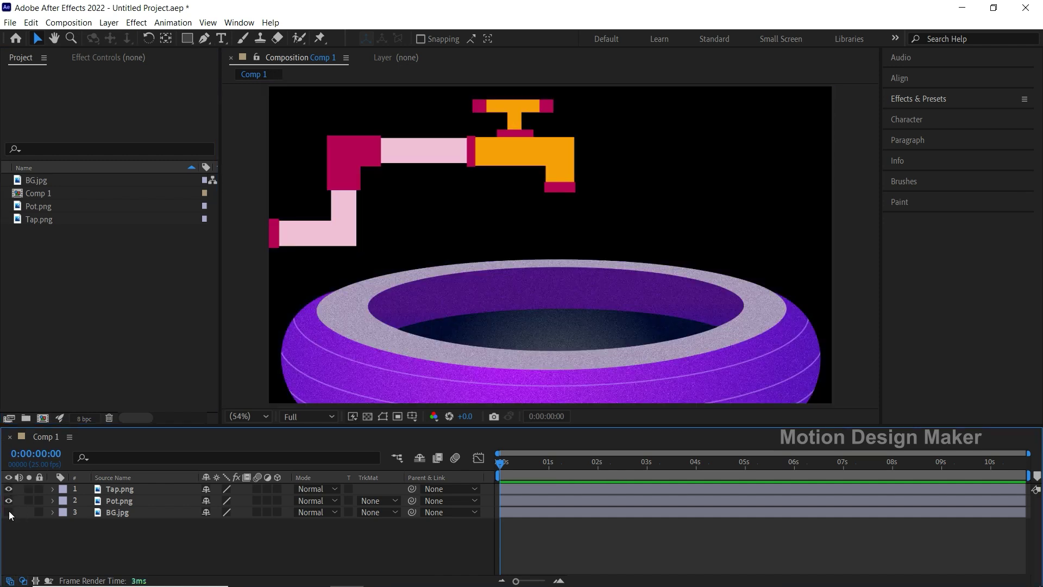
click(8, 512)
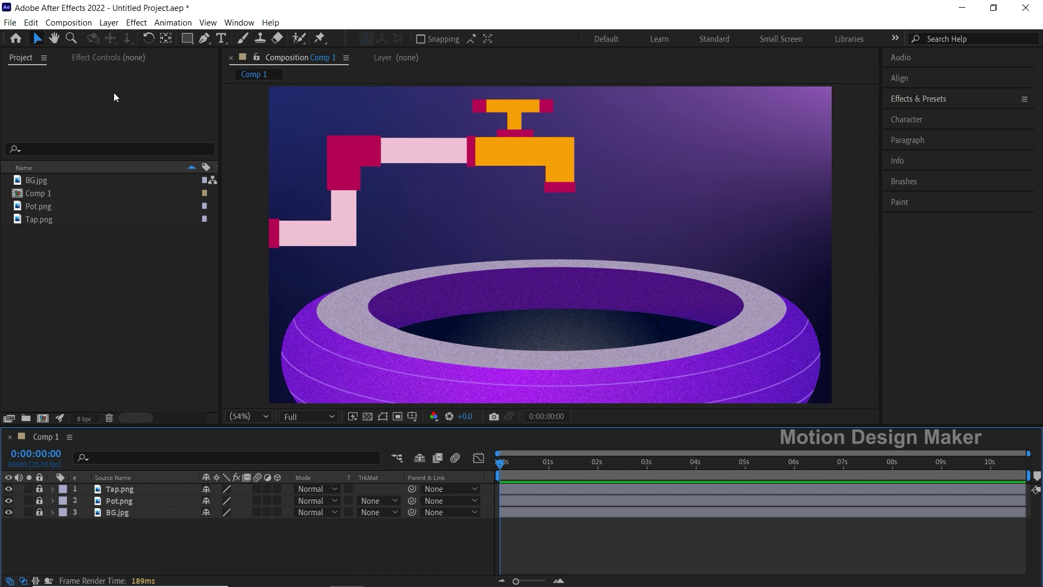
click(108, 25)
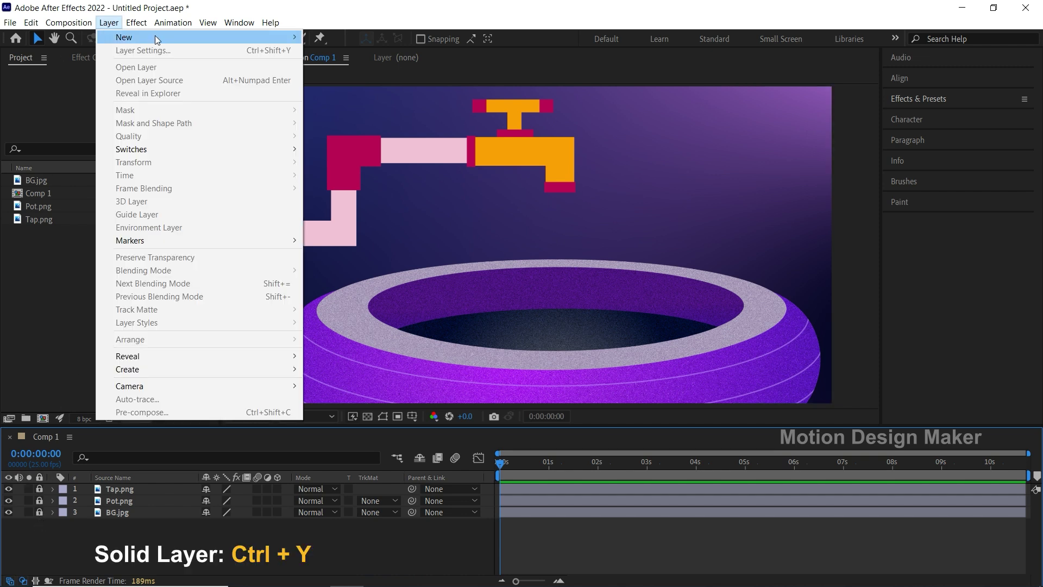
Step: Create a new black 1920×1080 solid named Water_Particles
mouse_move(197, 38)
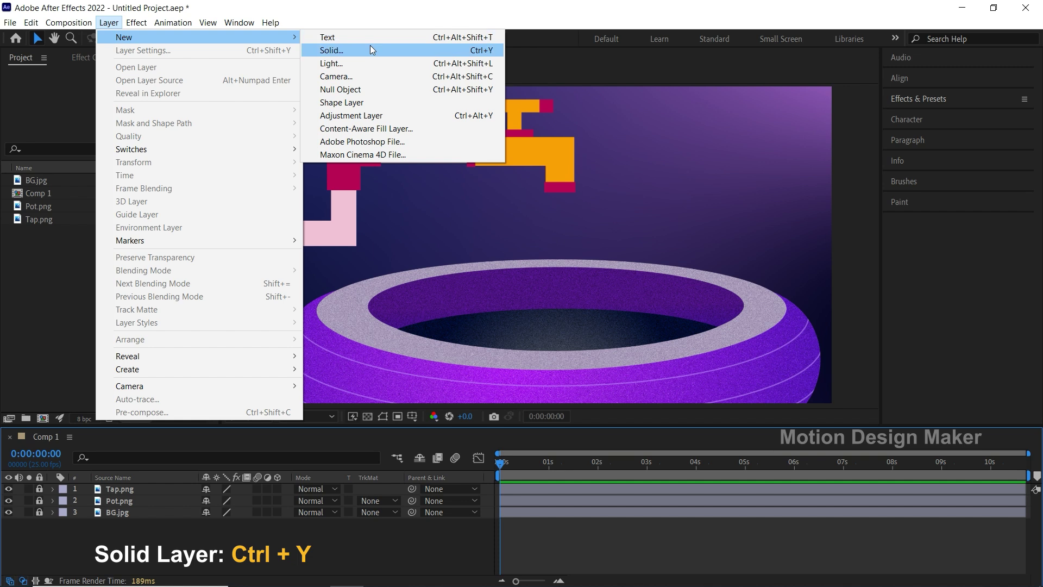
click(369, 47)
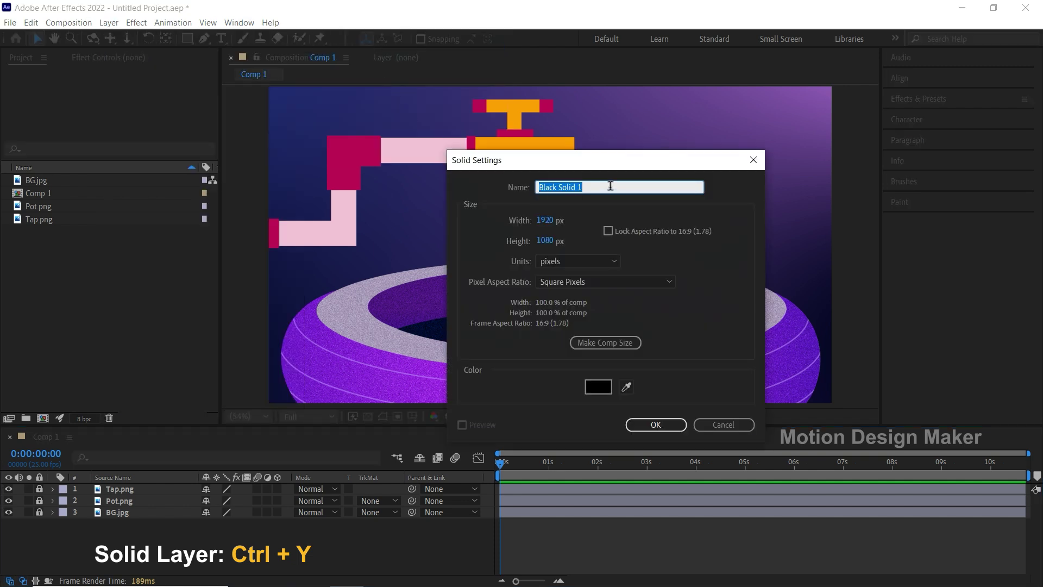
text(Water_Particles)
click(674, 423)
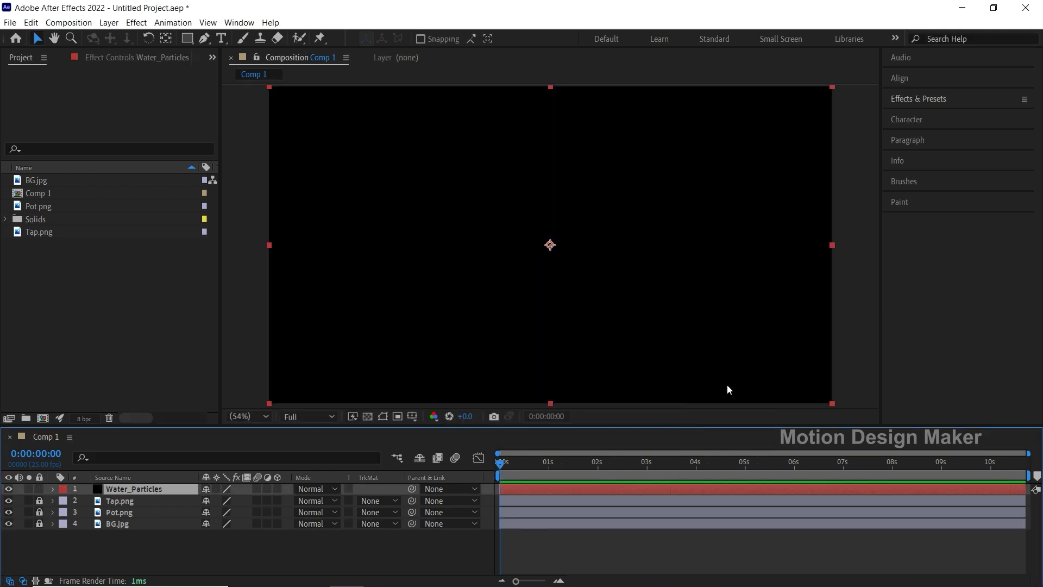
Step: Find CC Particle World by searching 'cc particle' and apply it to Water_Particles
click(925, 98)
click(923, 116)
text(cc)
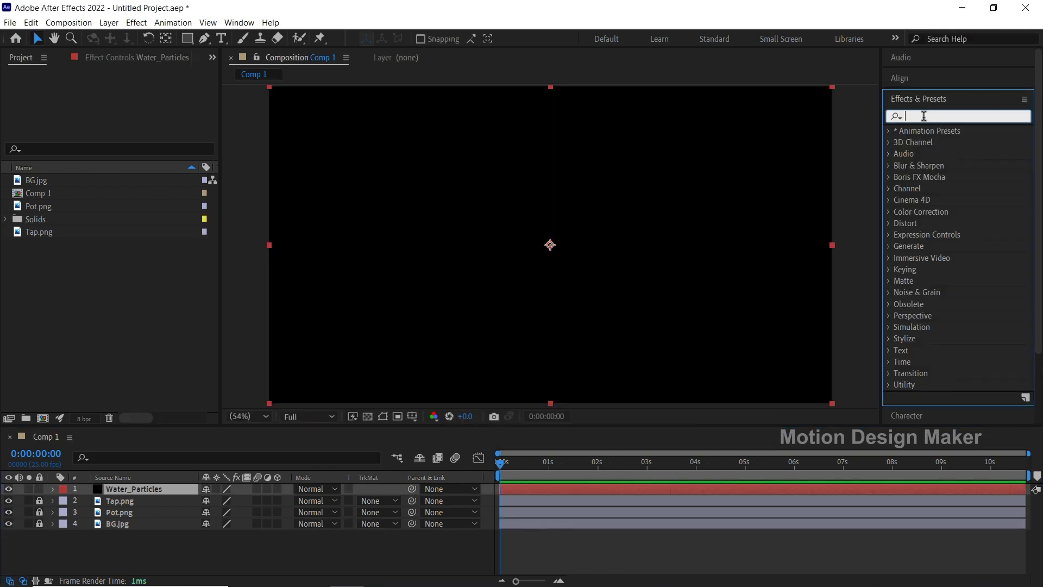
text( particle)
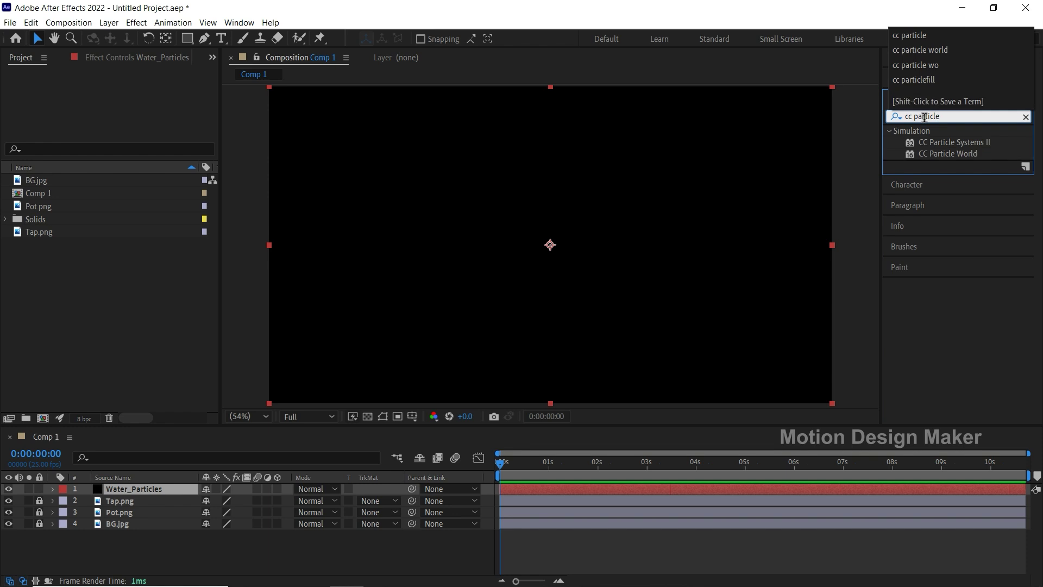
click(955, 153)
drag(958, 152, 586, 487)
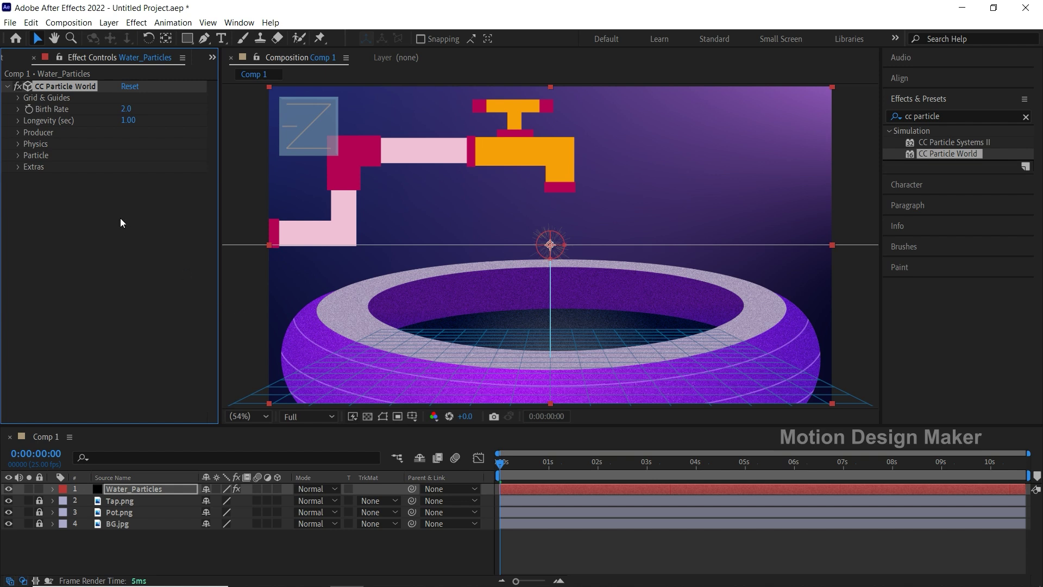
Step: Turn off the Grid & Guides floor grid and preview the particles, stopping near 2 seconds
click(18, 99)
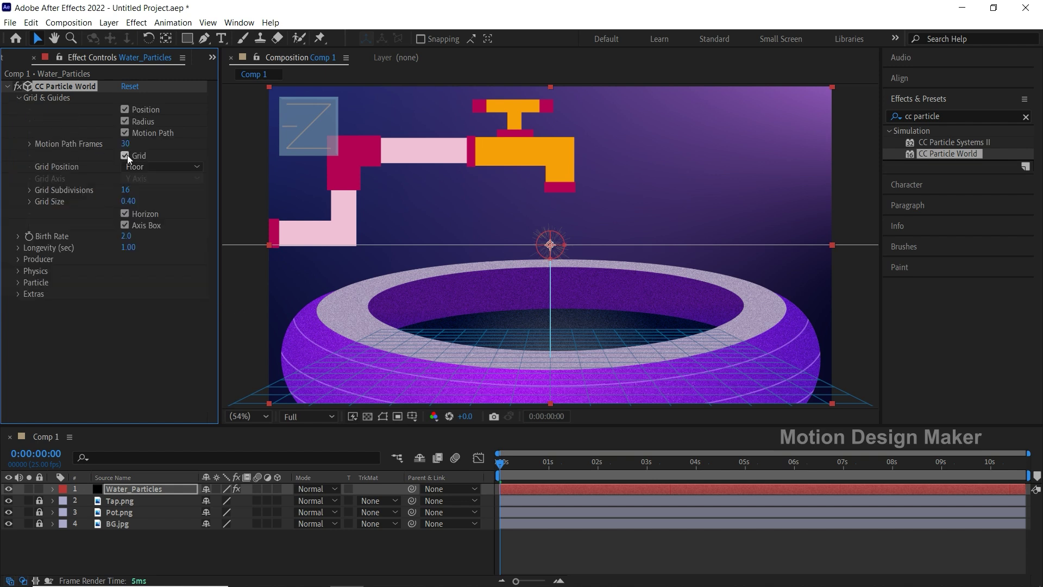
click(125, 155)
click(21, 96)
click(19, 97)
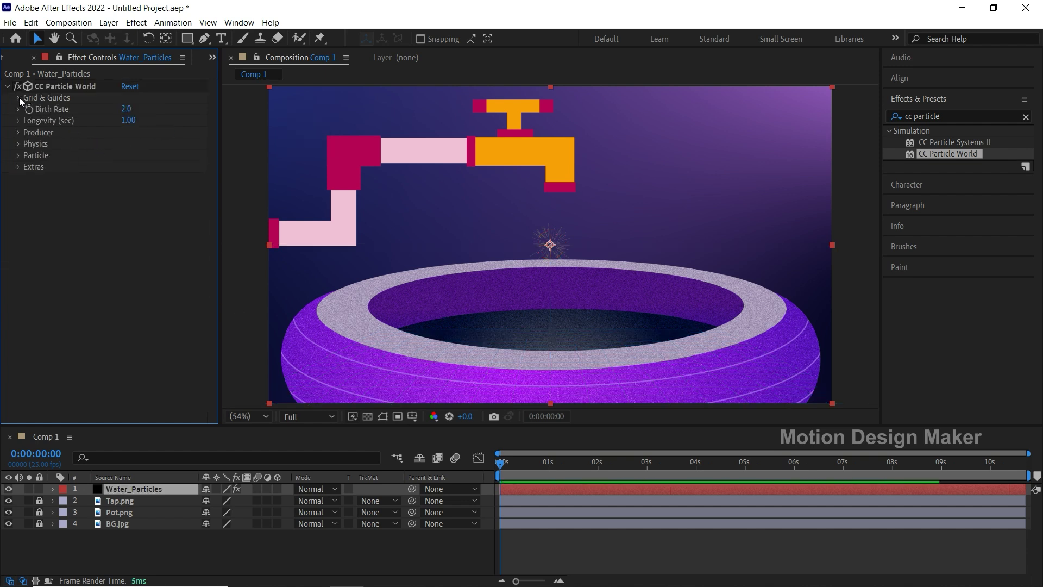
key(space)
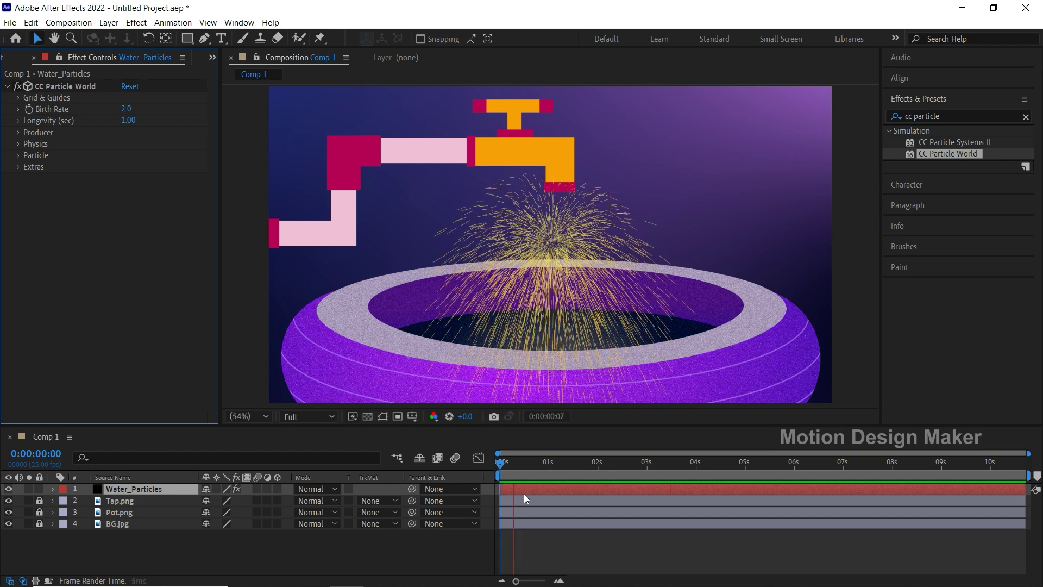
key(space)
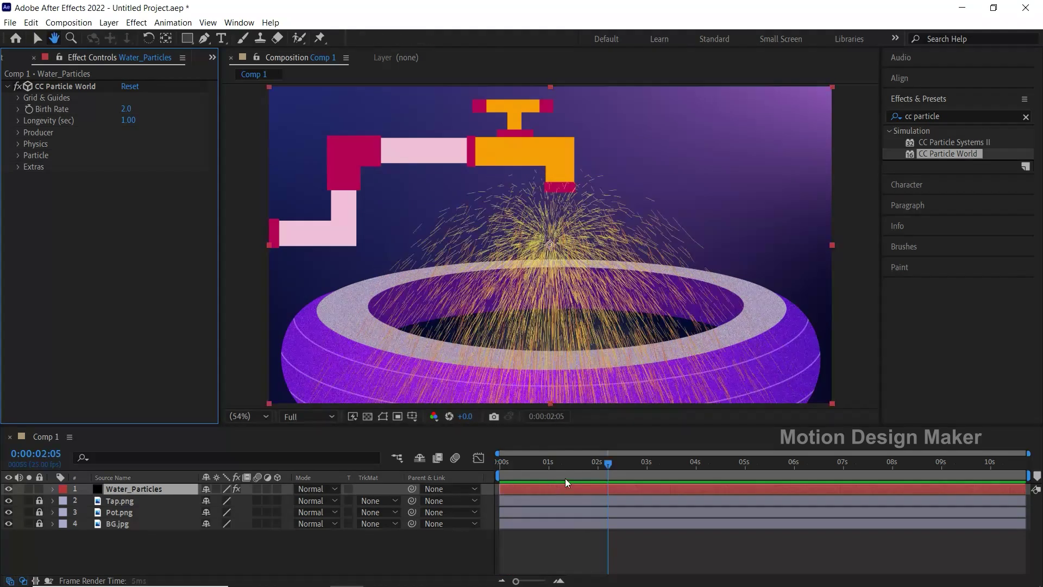
drag(600, 465, 599, 490)
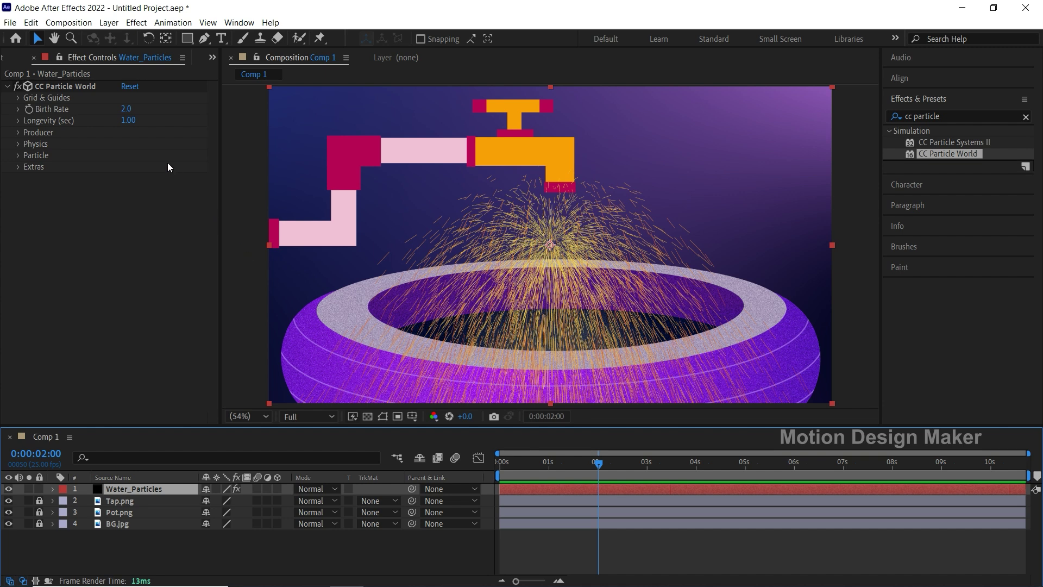
Step: Set Birth Rate to 3.0 and move the particle emitter to the tap spout
click(130, 112)
text(3)
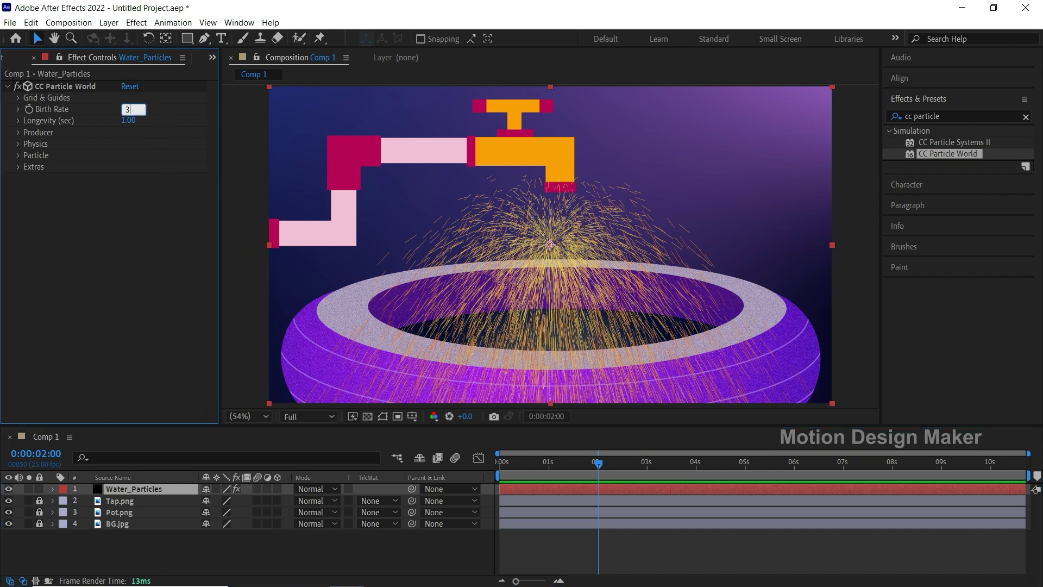
key(Return)
drag(550, 244, 559, 188)
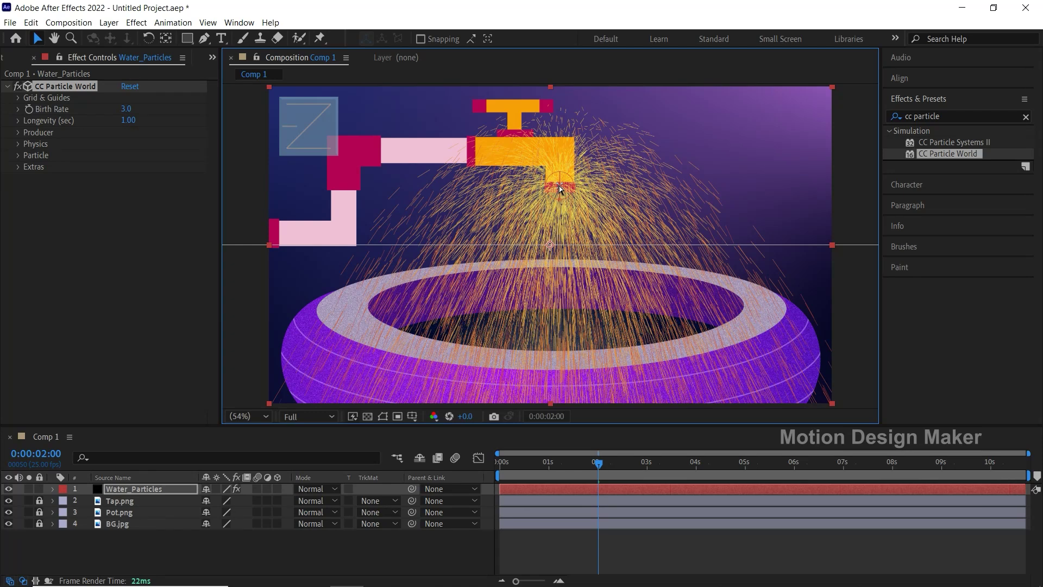
Step: Set Producer Radius X to 0.015 and Physics Velocity to 0 for a narrow stream
click(18, 132)
click(140, 178)
text(0.015)
key(Return)
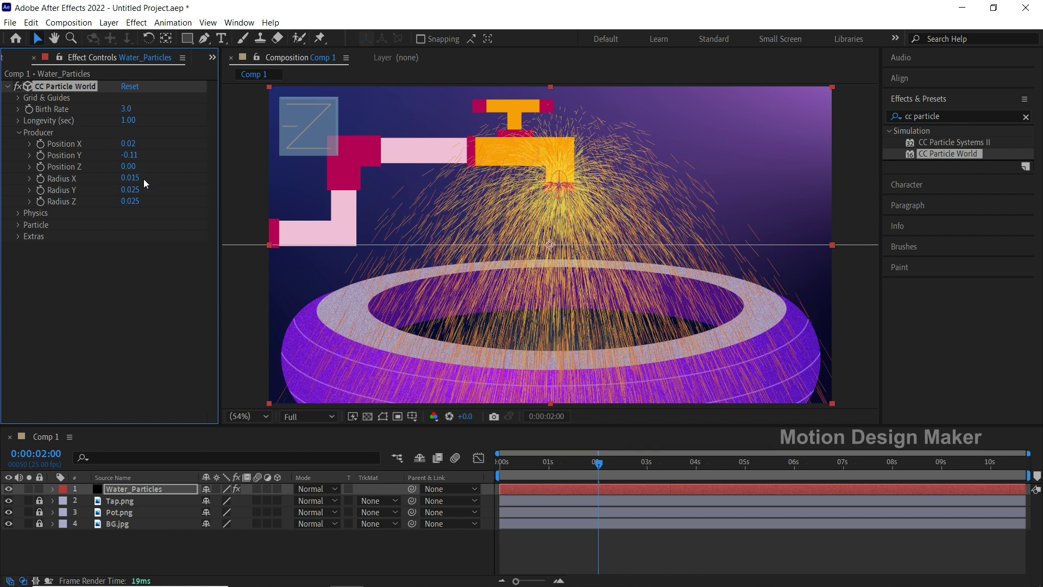
click(19, 213)
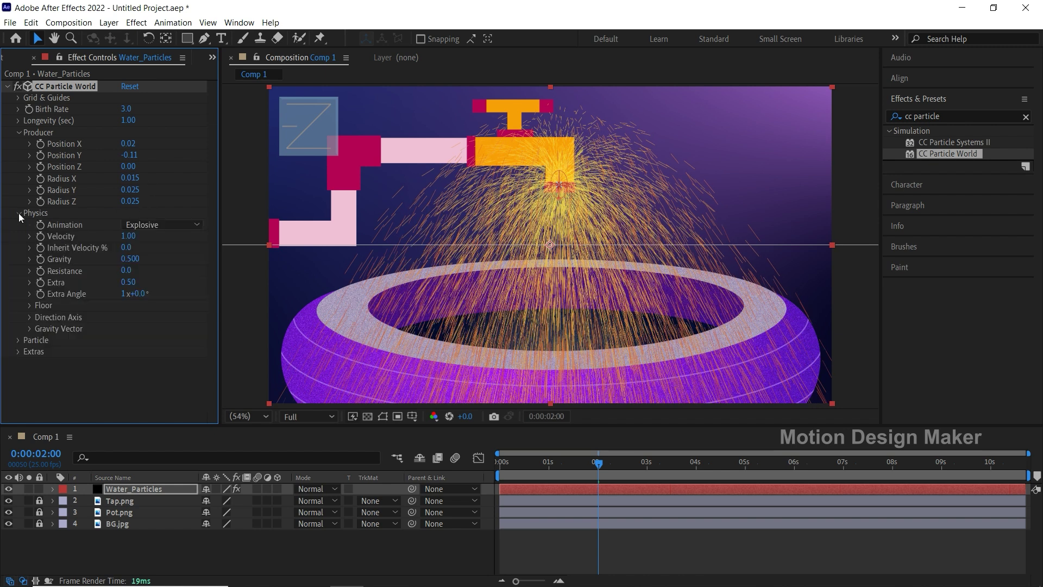
click(130, 235)
text(0)
key(Return)
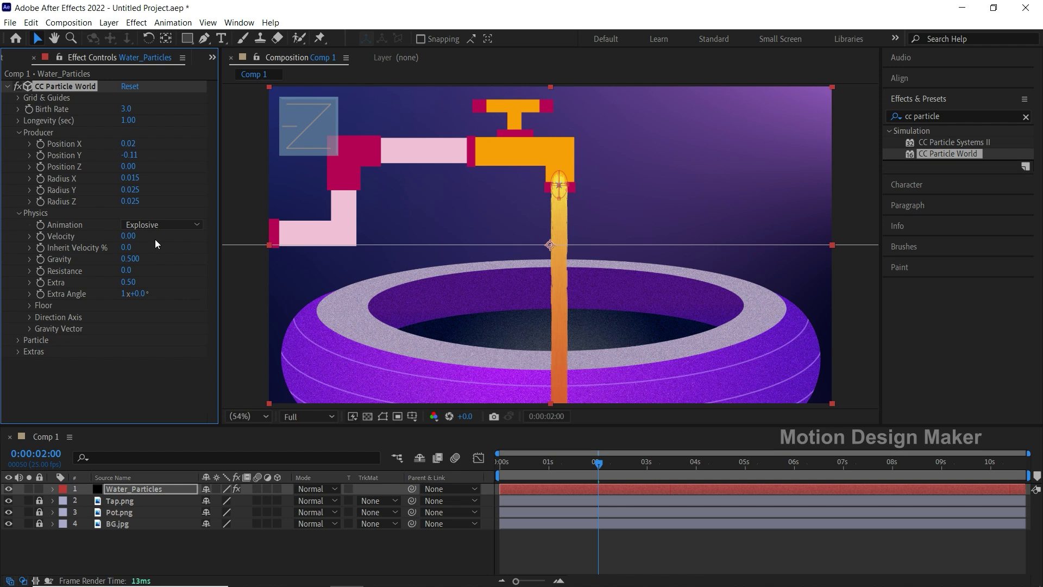
Step: Raise particle Max Opacity to 100% and set the Death Color to a bright blue
click(18, 340)
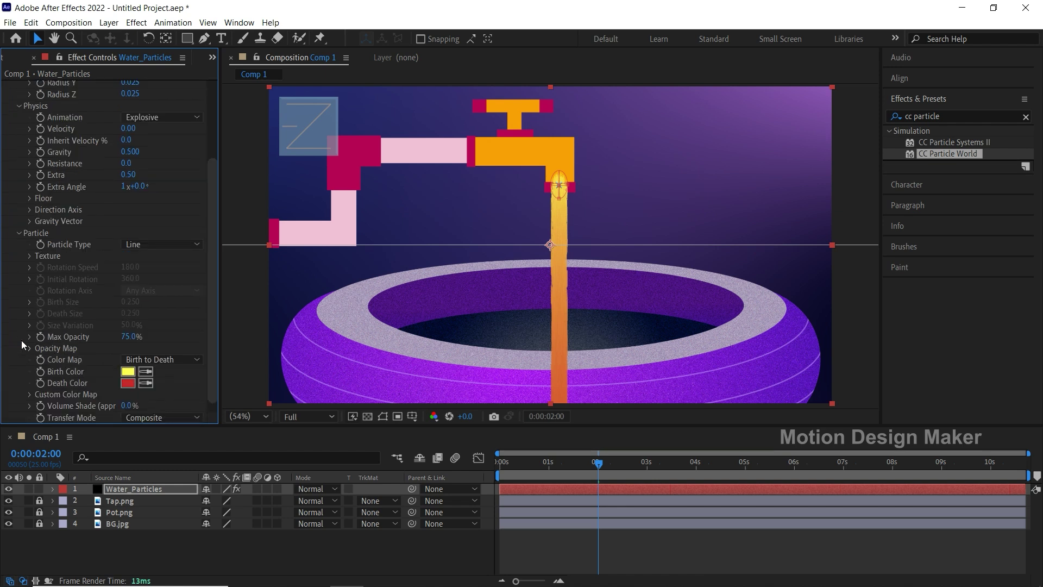
drag(124, 340, 168, 335)
click(130, 383)
drag(270, 420, 270, 417)
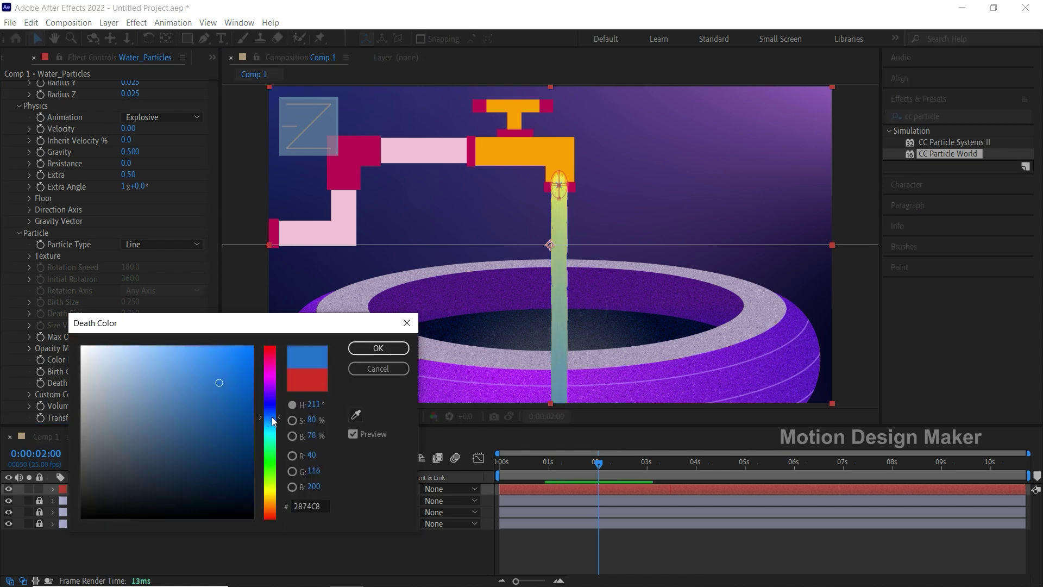
click(252, 342)
drag(252, 343, 240, 335)
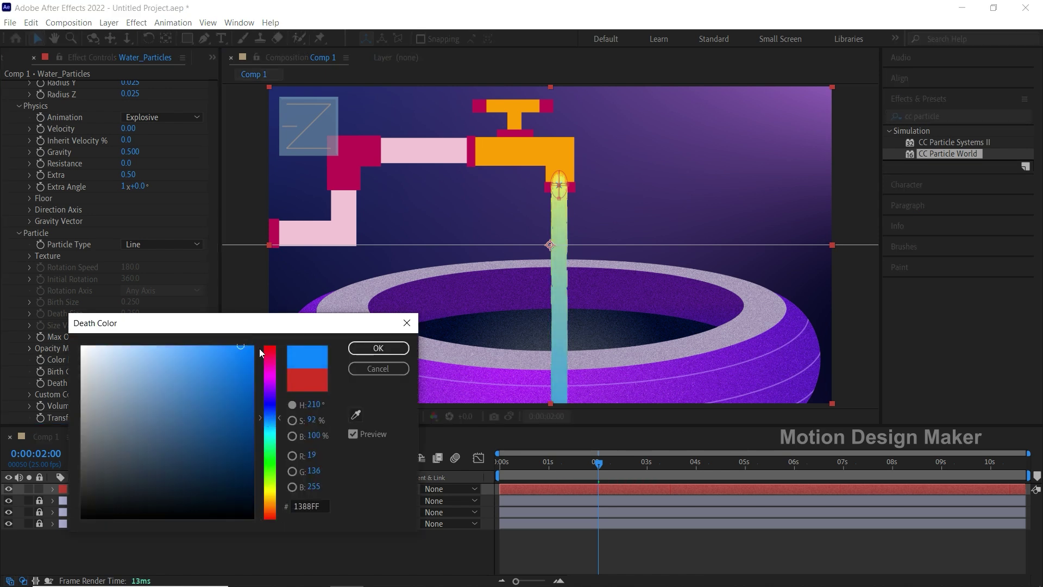
click(395, 348)
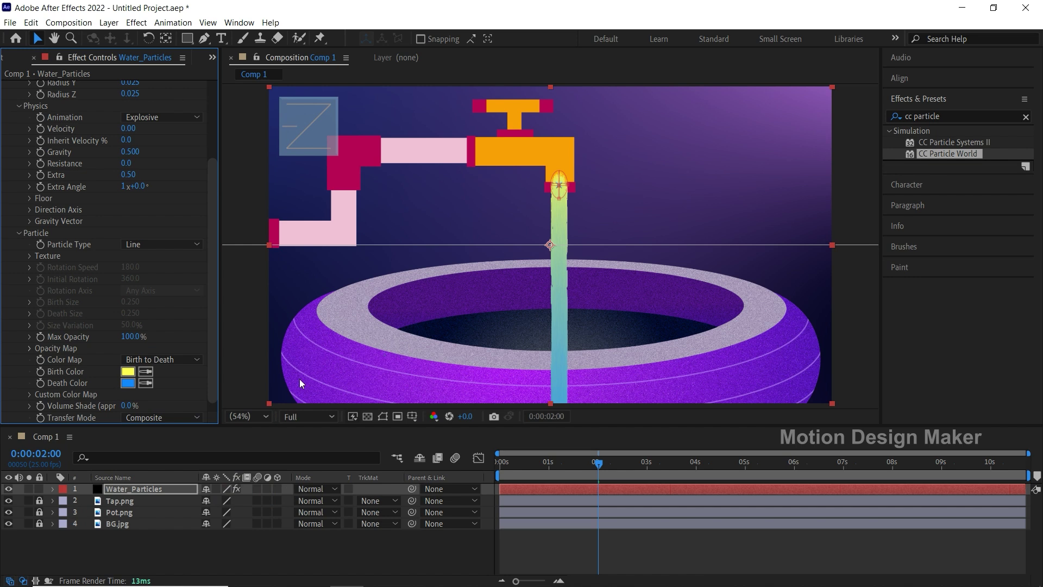
Step: Make the Birth Color blue (3498FF), matching the death colour at 80% saturation
click(152, 373)
click(128, 382)
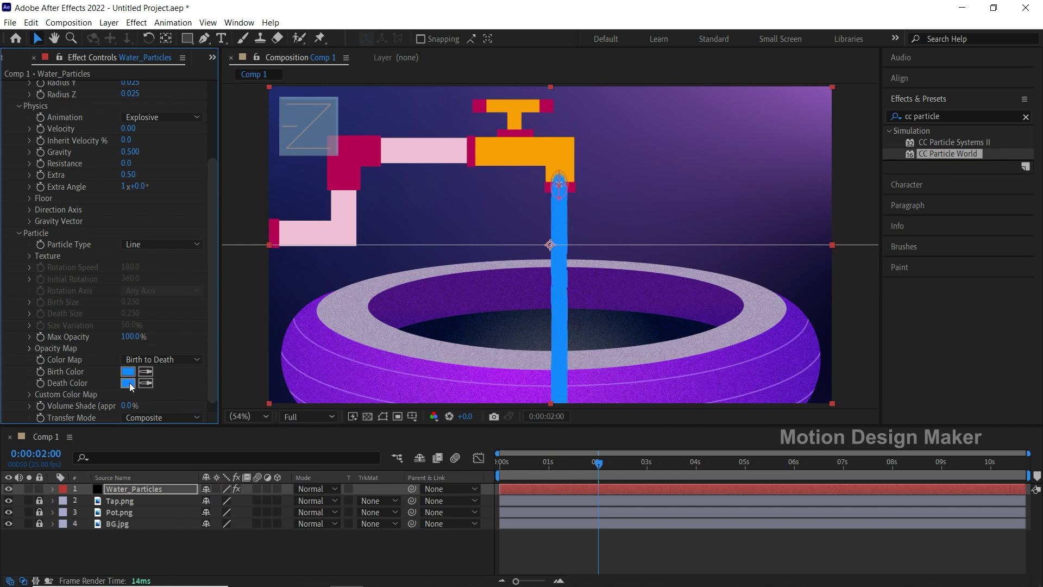
click(131, 371)
click(219, 346)
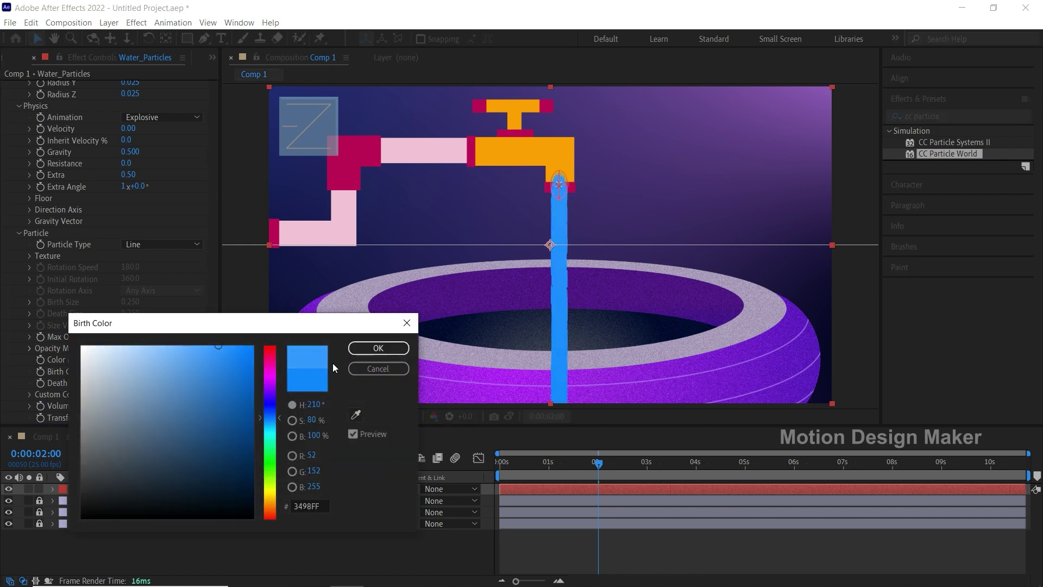
click(392, 352)
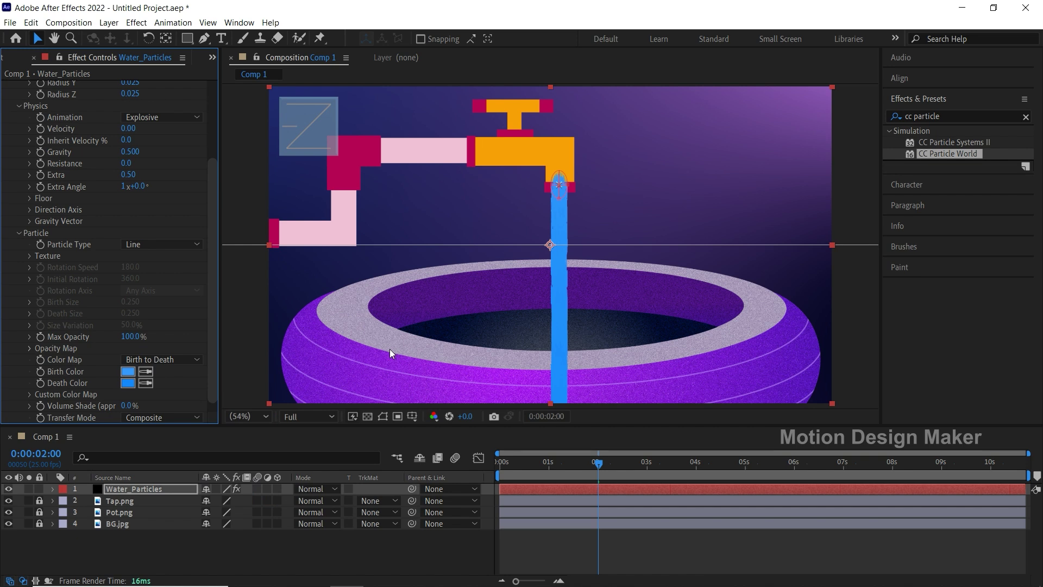
Step: Shift the Death Color hue to 204° (13A2FF) and rewind to the start
click(129, 383)
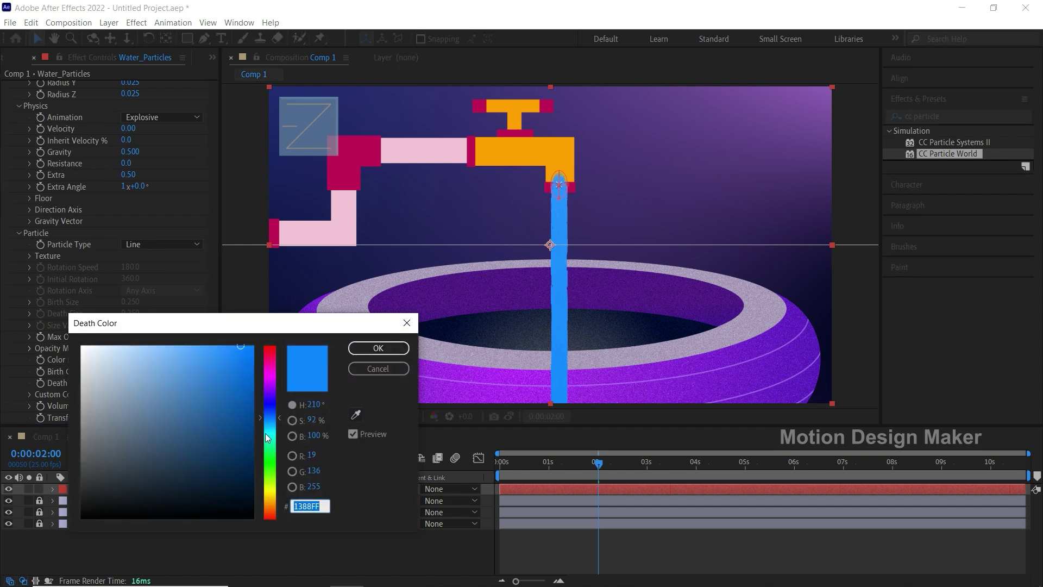
drag(276, 417, 278, 421)
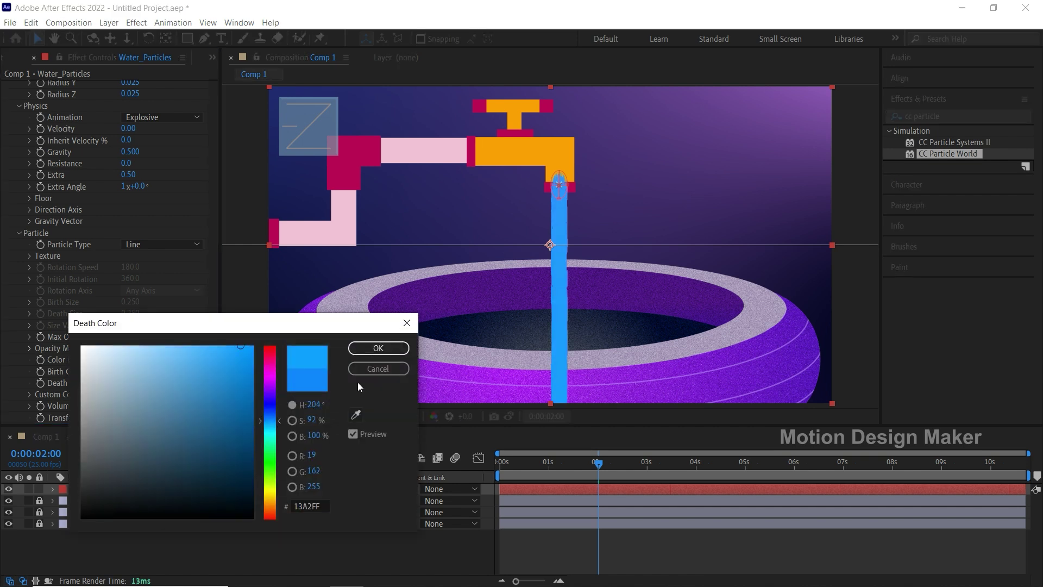
click(389, 350)
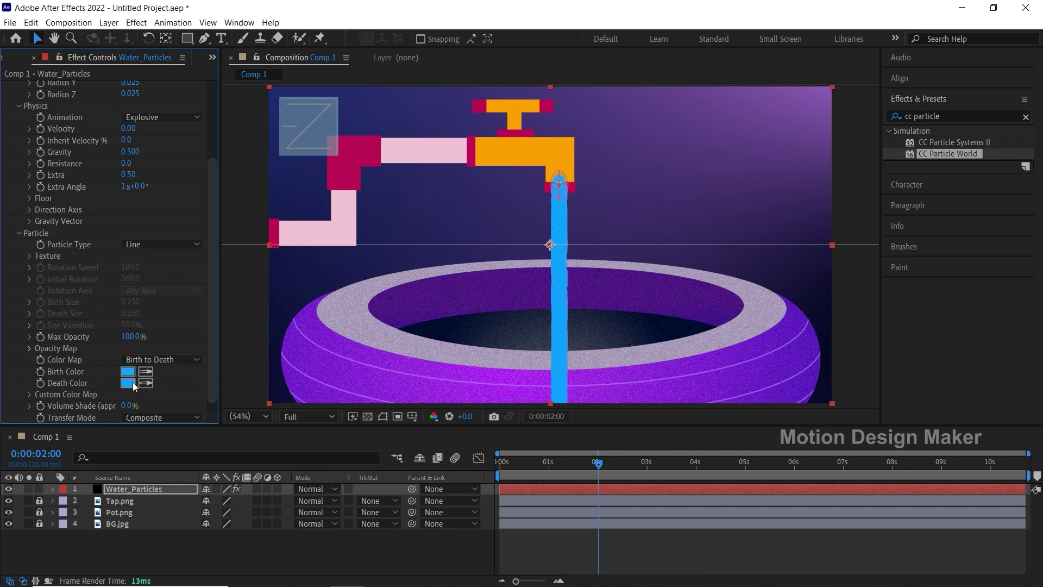
drag(598, 463, 494, 476)
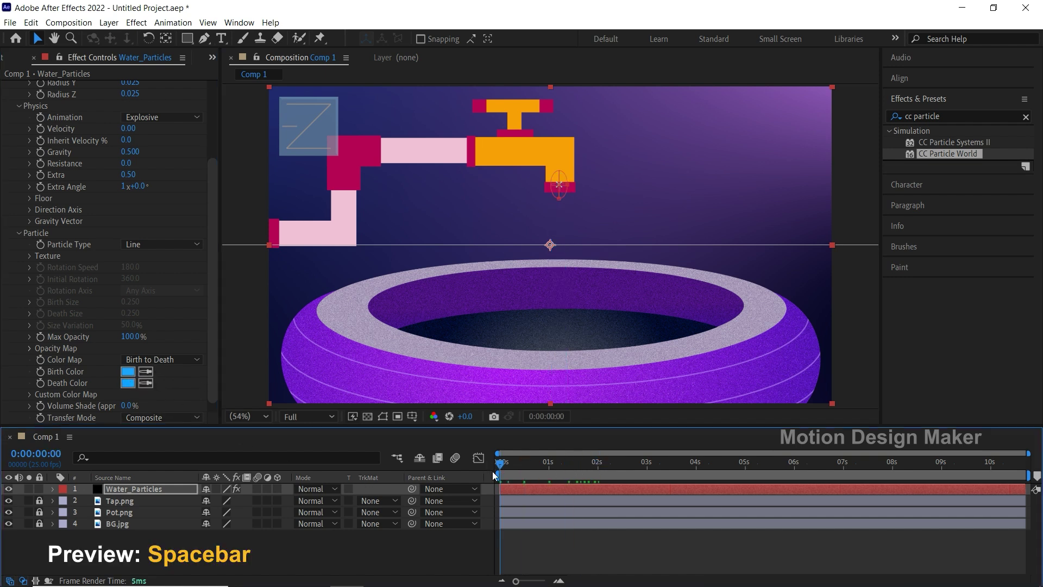
key(space)
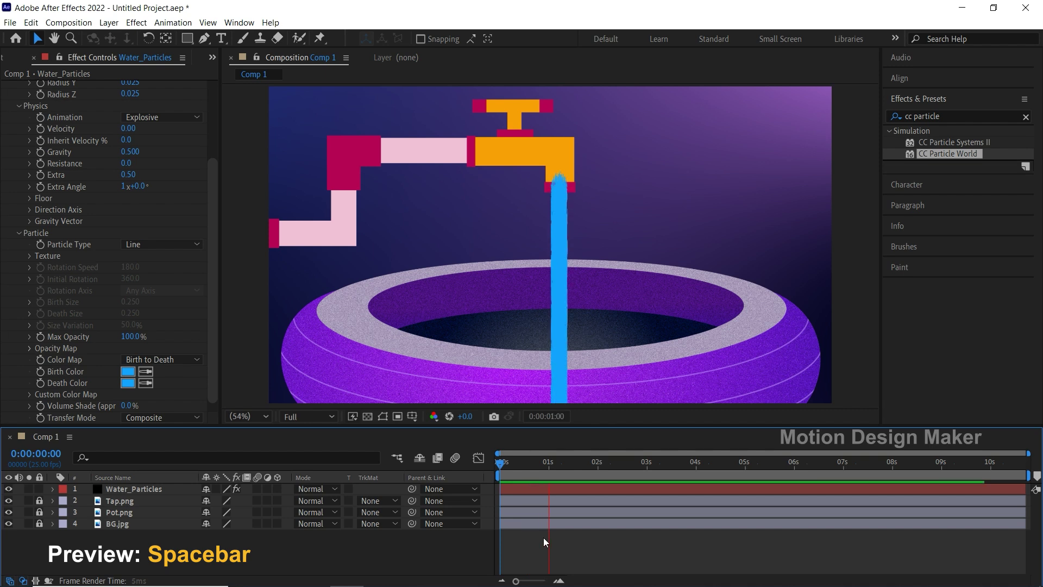
key(space)
drag(673, 464, 599, 465)
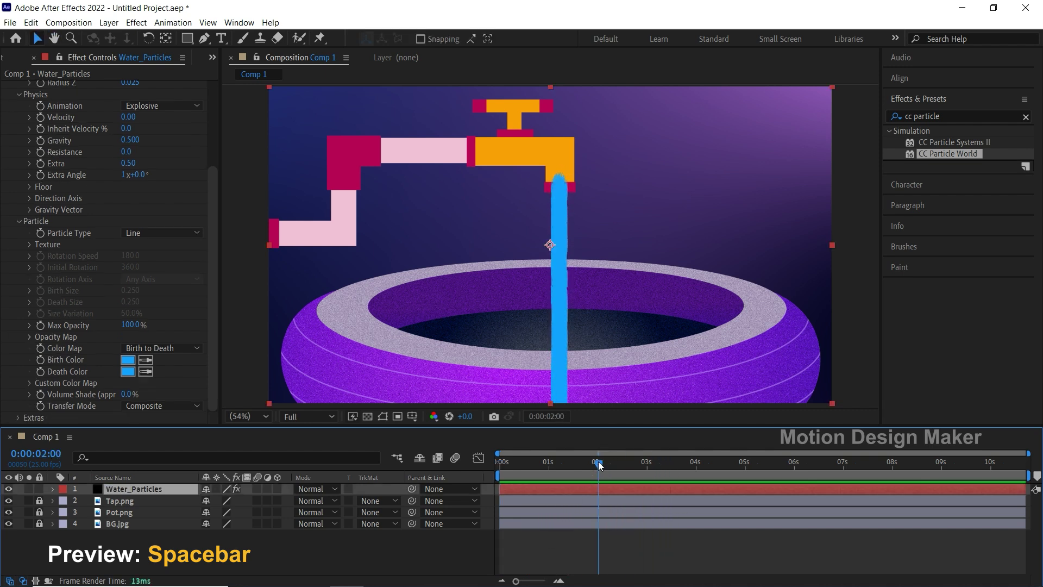
click(30, 337)
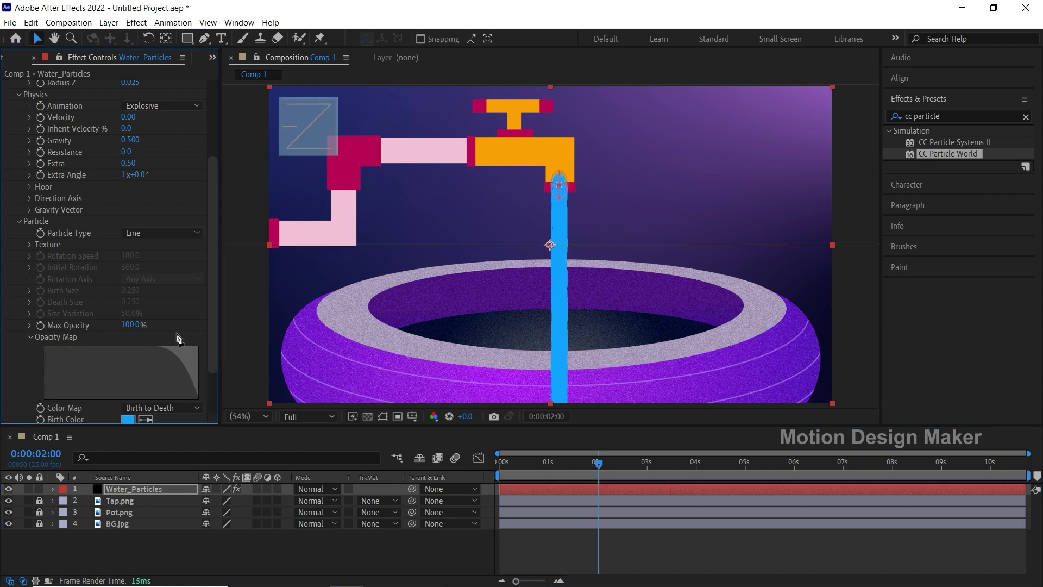
drag(211, 315, 198, 360)
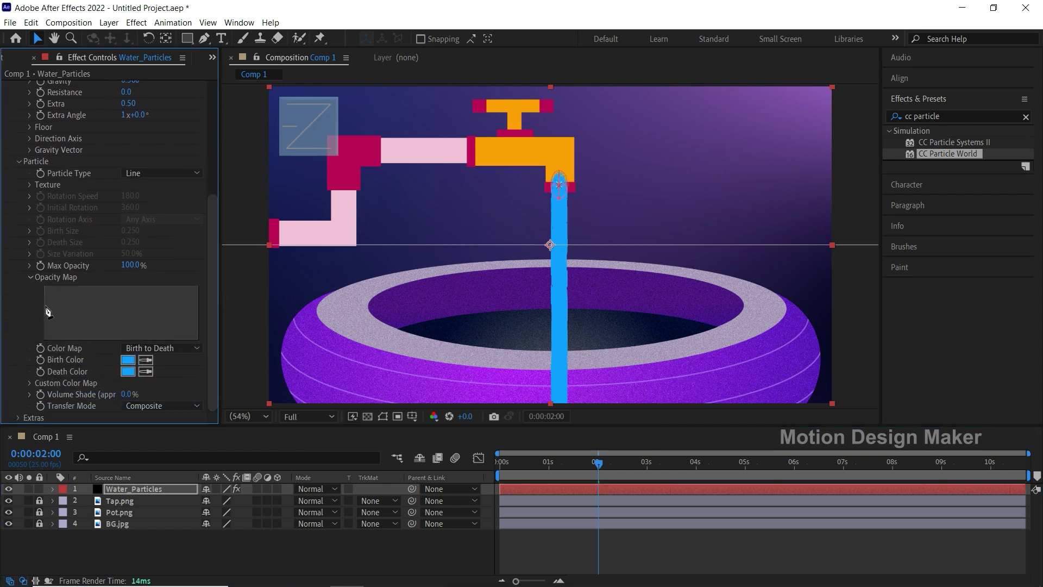
click(29, 277)
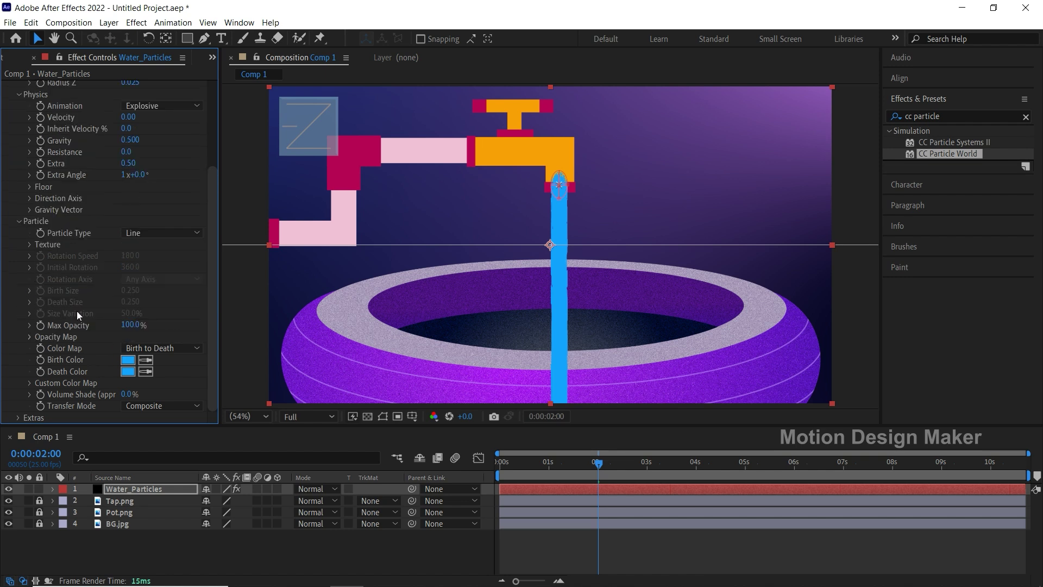
drag(212, 288, 207, 220)
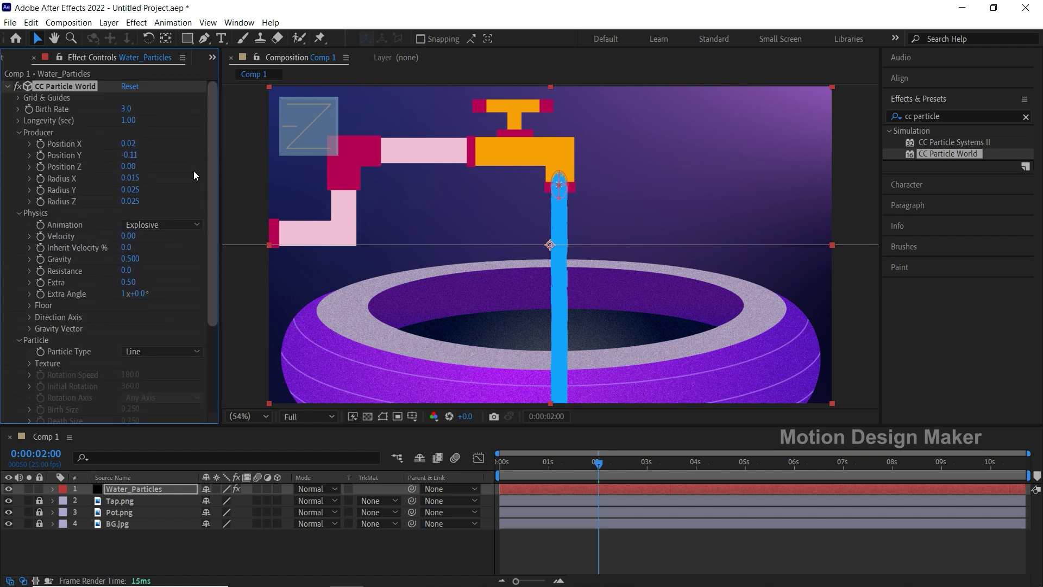
Step: Keyframe Birth Rate at frame 0 and at 0:00:00:23, showing keyframes with U
click(548, 464)
drag(548, 468, 498, 466)
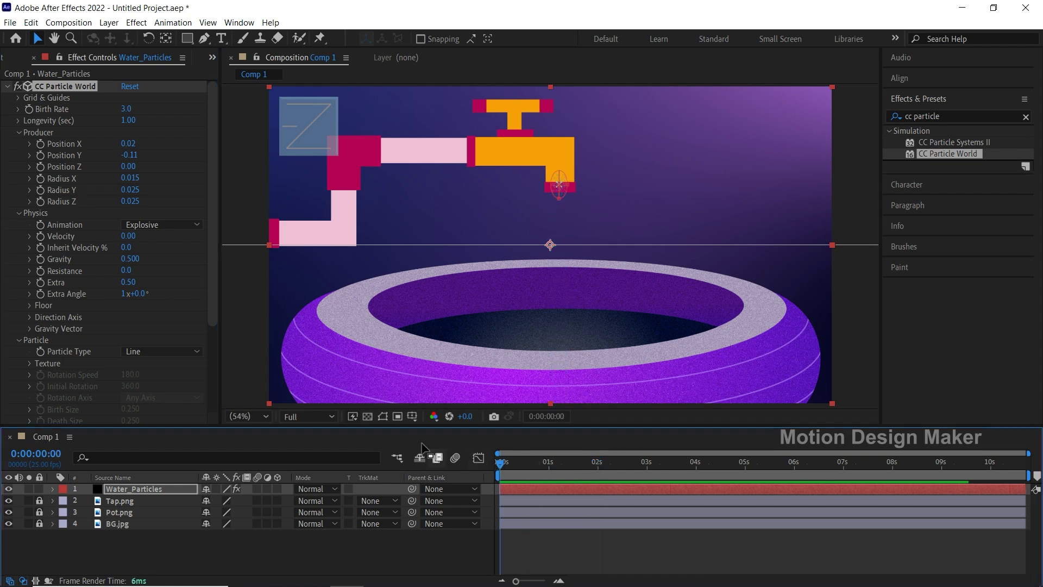
click(29, 109)
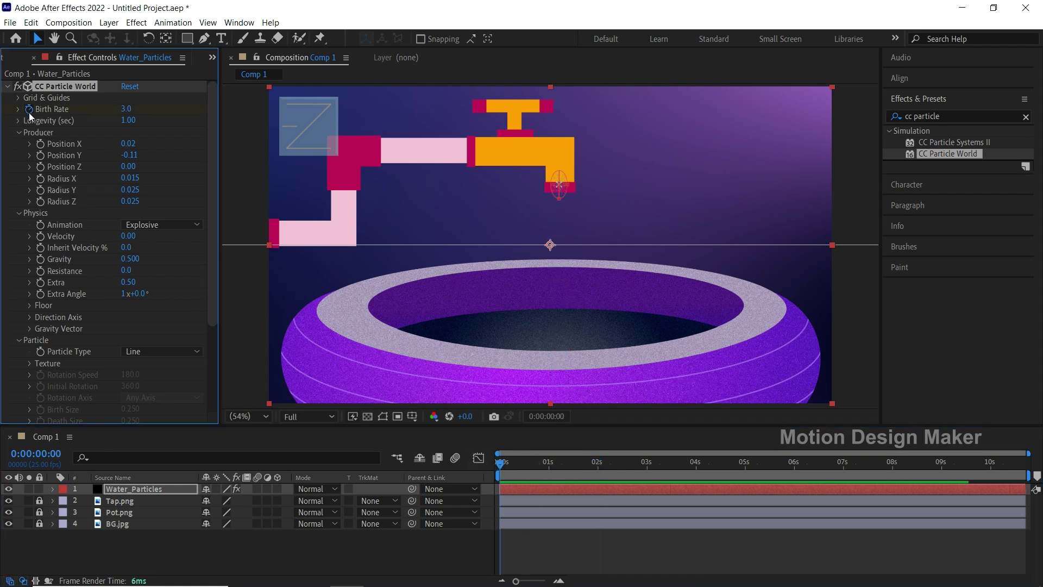
click(506, 490)
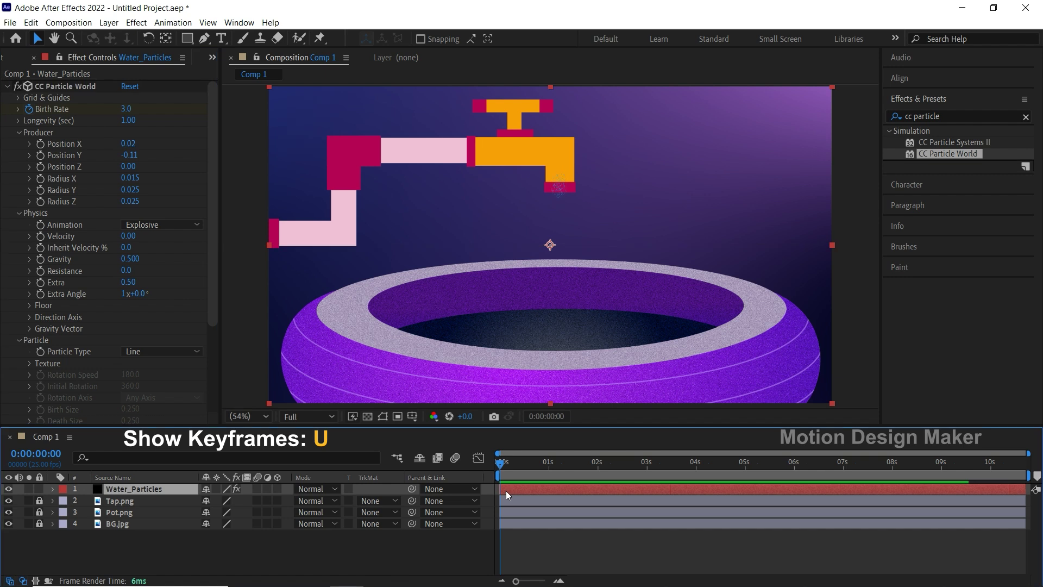
key(u)
drag(540, 466, 545, 466)
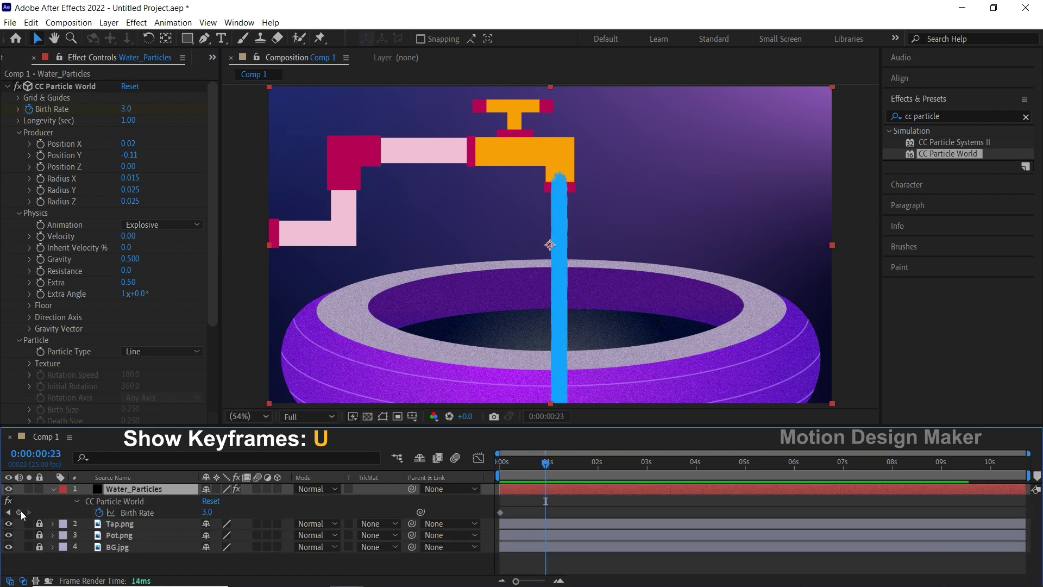
click(18, 512)
Step: Set the starting Birth Rate keyframe to 0 and preview the stream ramping up
click(508, 468)
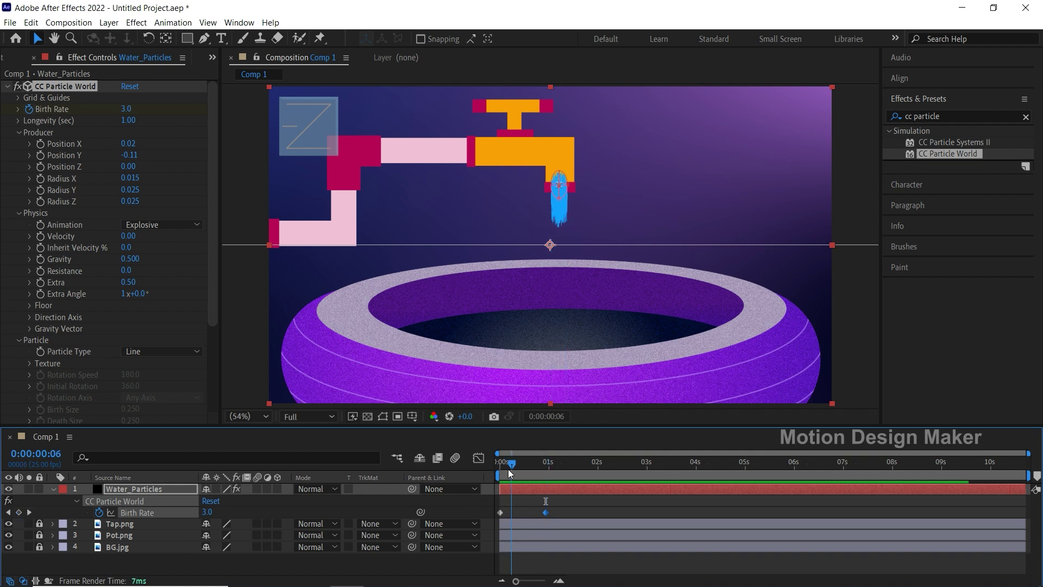
drag(508, 468, 500, 466)
key(space)
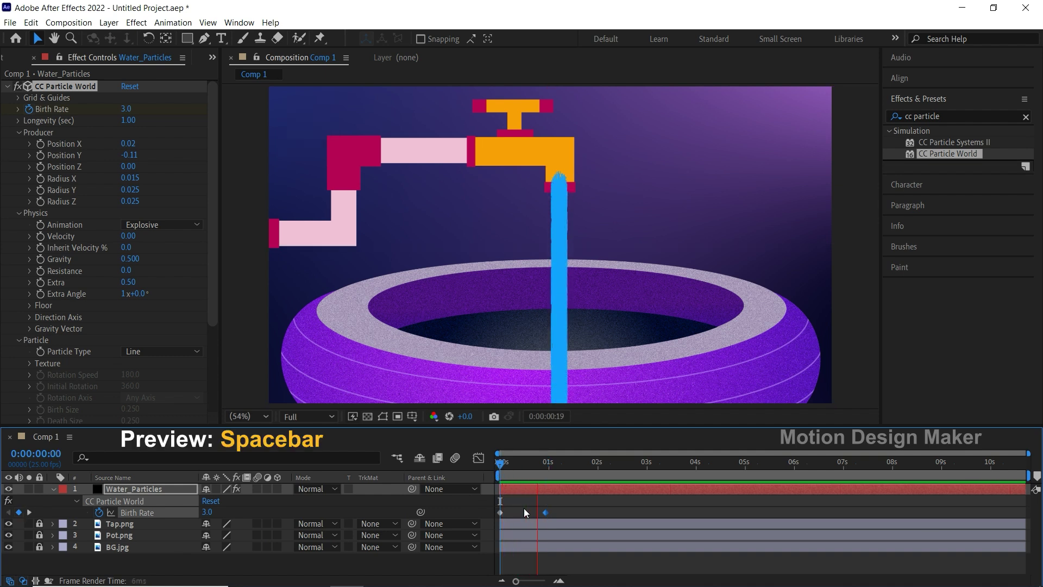
drag(523, 464, 491, 474)
click(208, 512)
text(0)
key(Return)
key(space)
key(space)
mouse_move(560, 473)
mouse_down()
mouse_move(546, 470)
mouse_move(815, 464)
mouse_up()
Step: Add a 3.0 Birth Rate keyframe at 0:00:06:10 and a 0 keyframe at 0:00:08:00
click(696, 503)
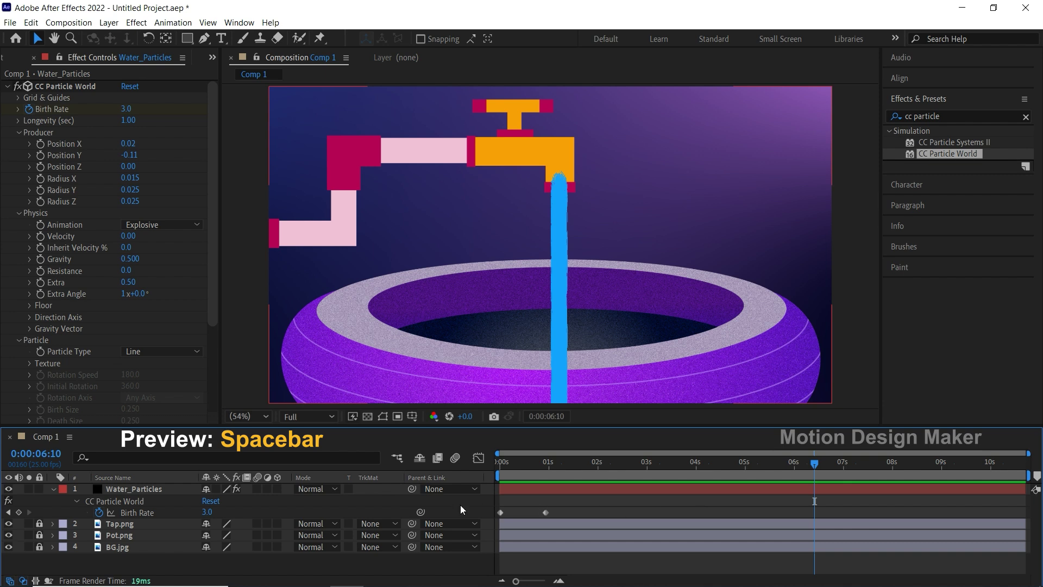
click(19, 513)
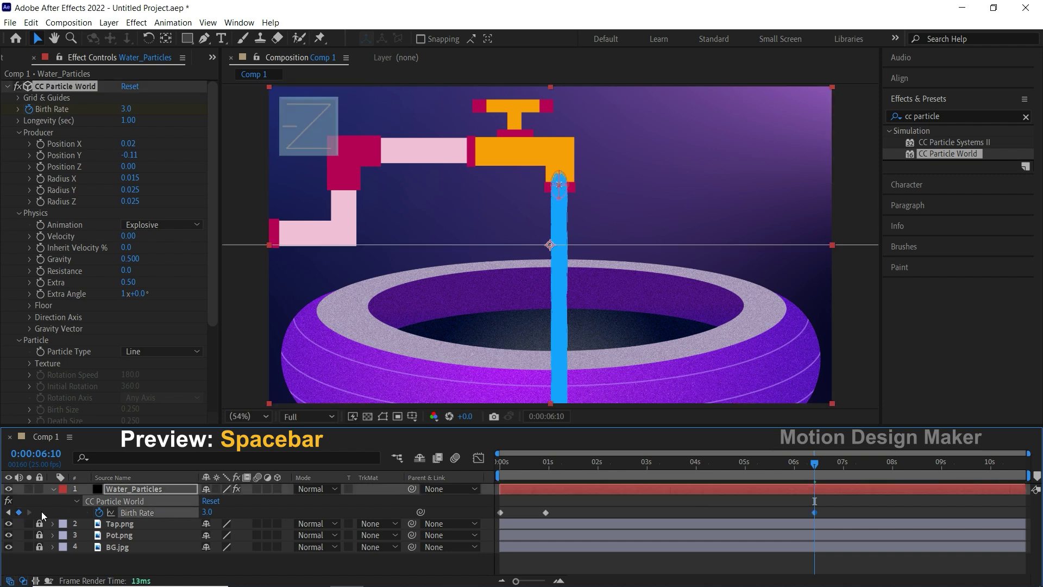
click(893, 466)
click(214, 512)
text(0)
key(Return)
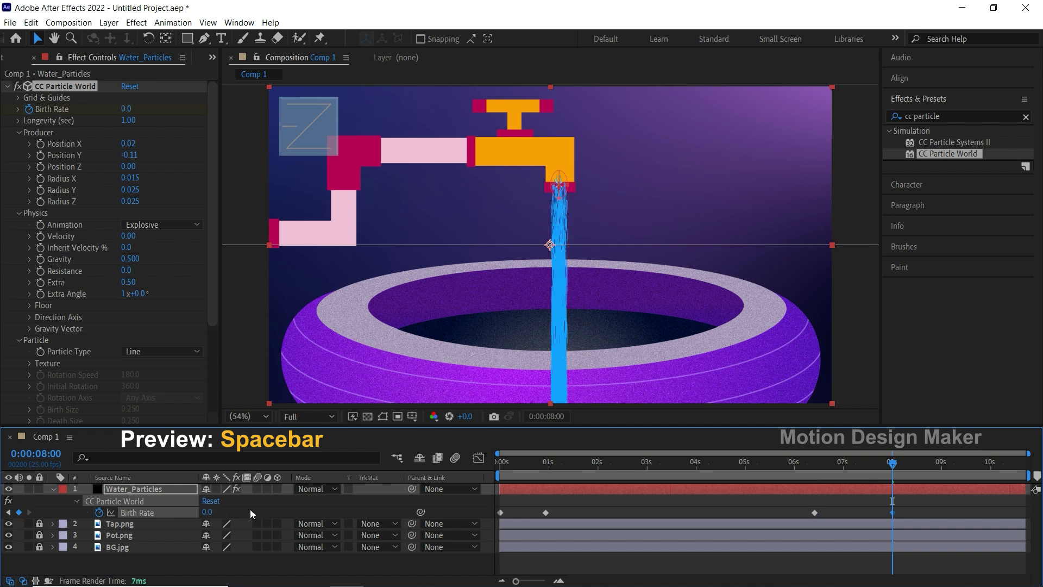
Step: Preview the stream shutting off around 6–8 seconds, then select Water_Particles at 0:00:01:22
click(803, 463)
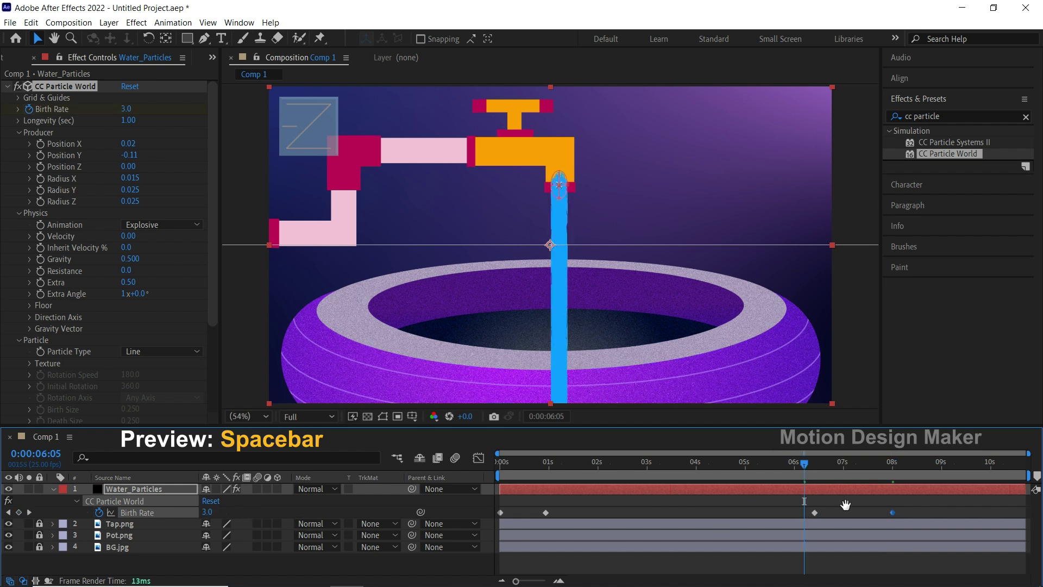
key(space)
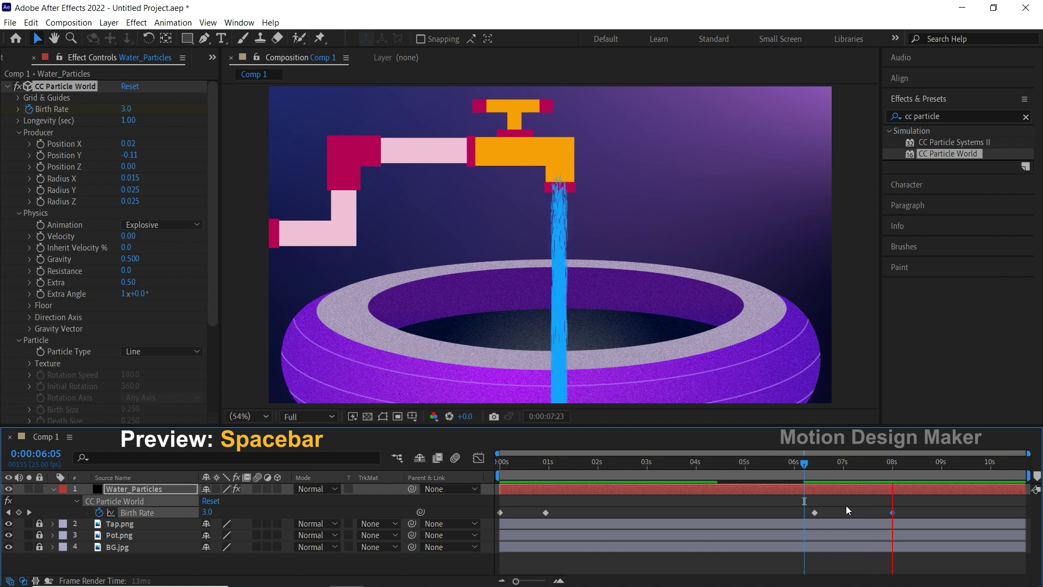
key(space)
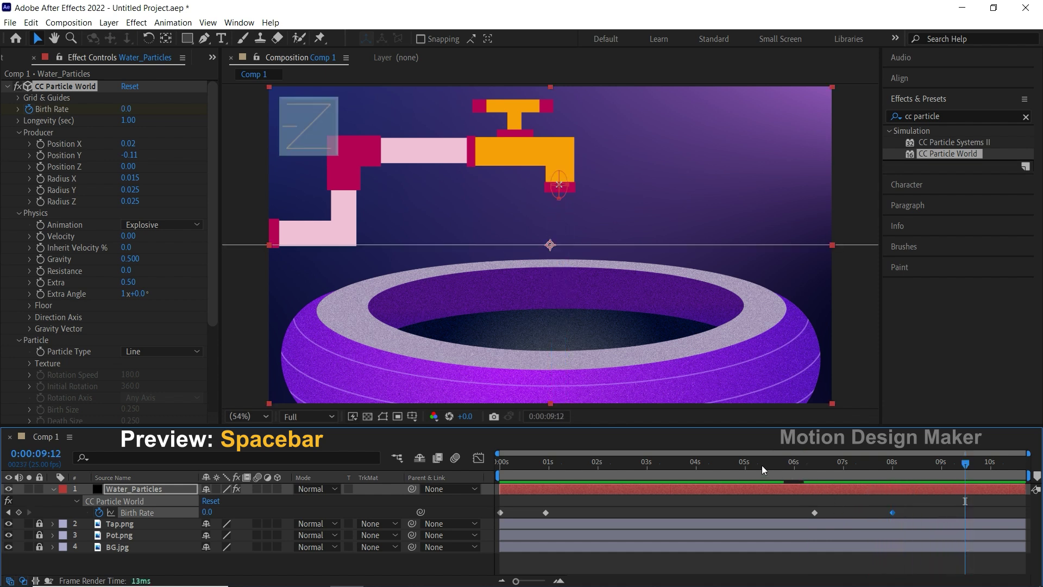
click(762, 465)
key(space)
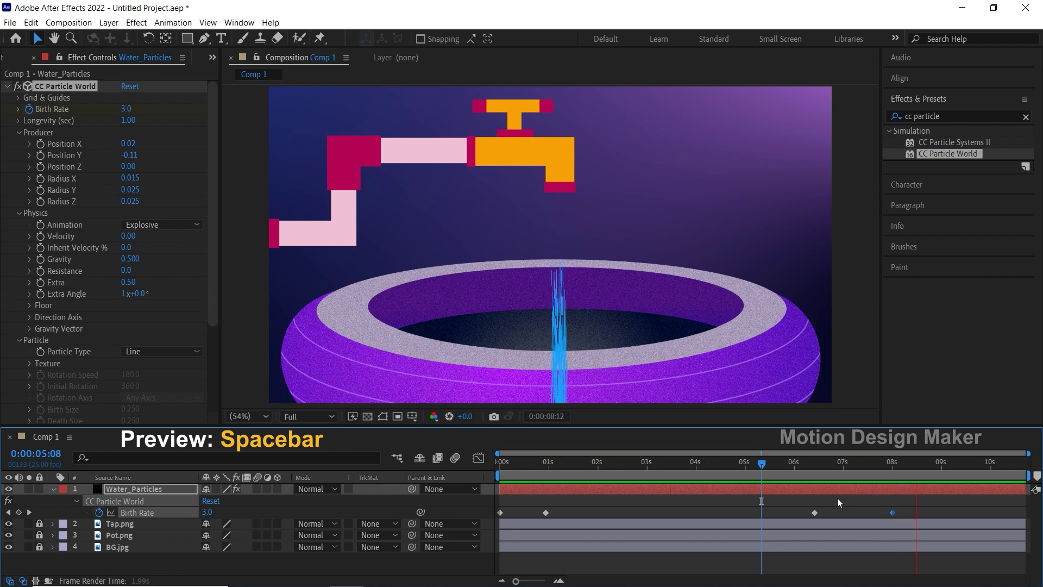
key(space)
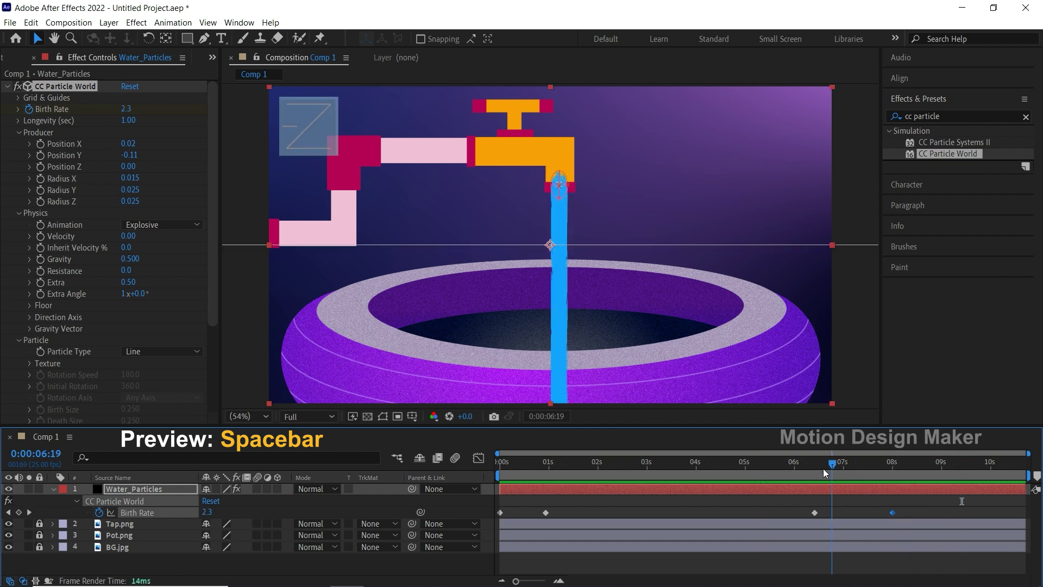
click(592, 466)
click(591, 488)
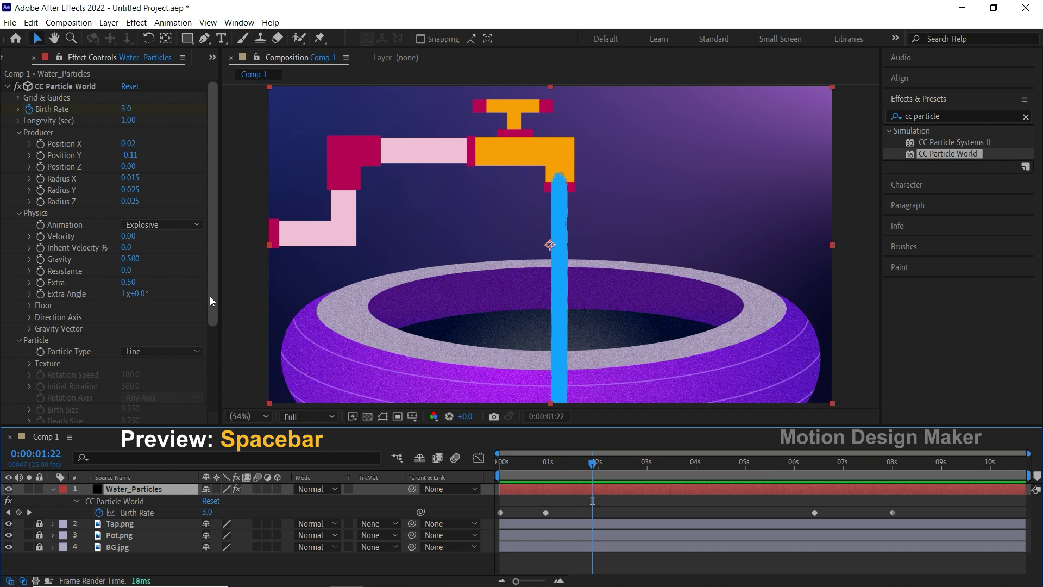
drag(210, 295, 207, 344)
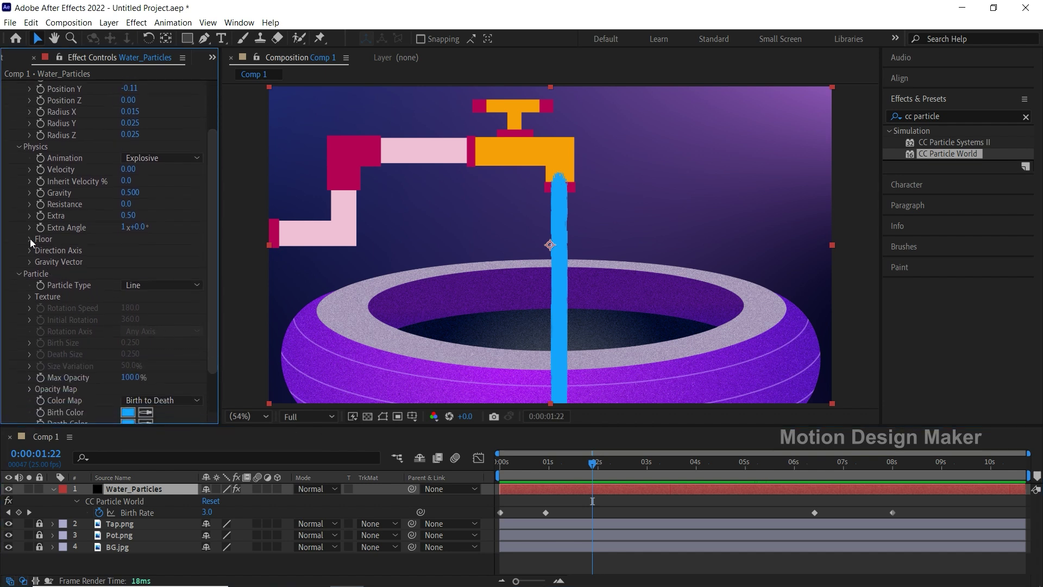
Step: Set the CC Particle World Floor Position to 0.17
click(29, 238)
click(126, 249)
text(0.17)
key(Return)
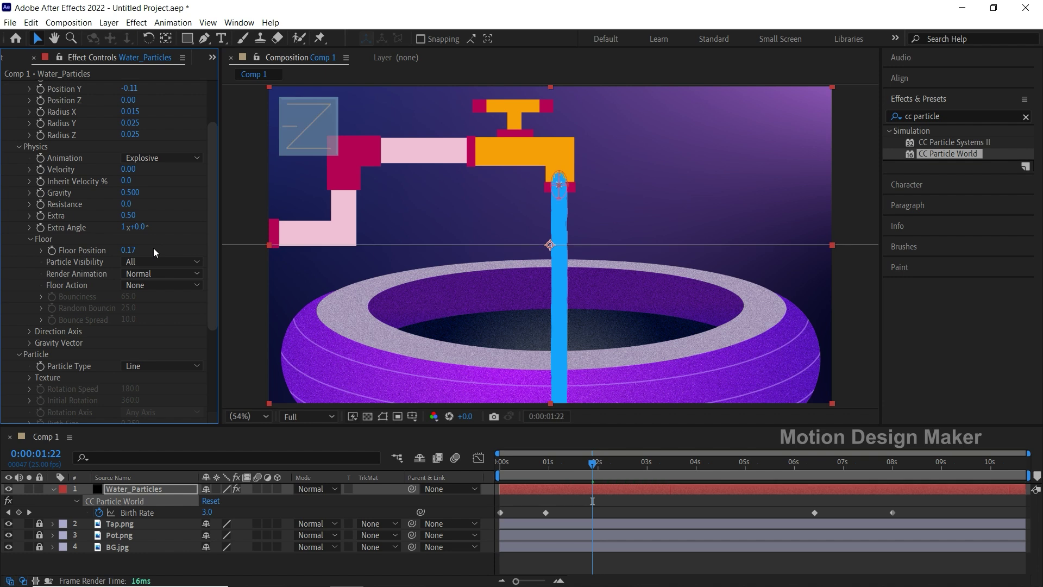
Step: Set Floor Action to Bounce with Bounciness 50 and Bounce Spread 47
scroll(215, 231, down, 1)
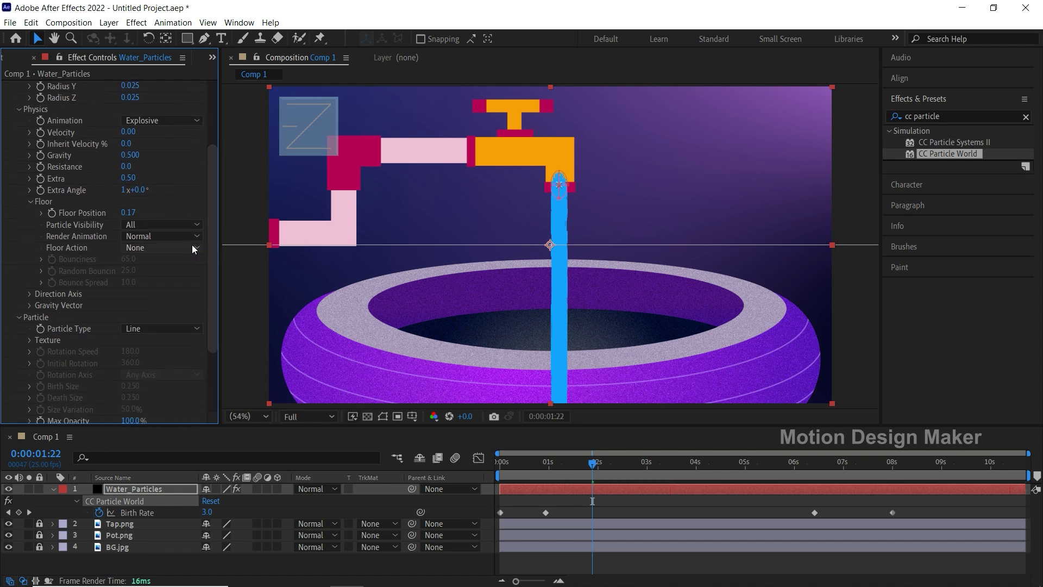
click(191, 247)
click(178, 301)
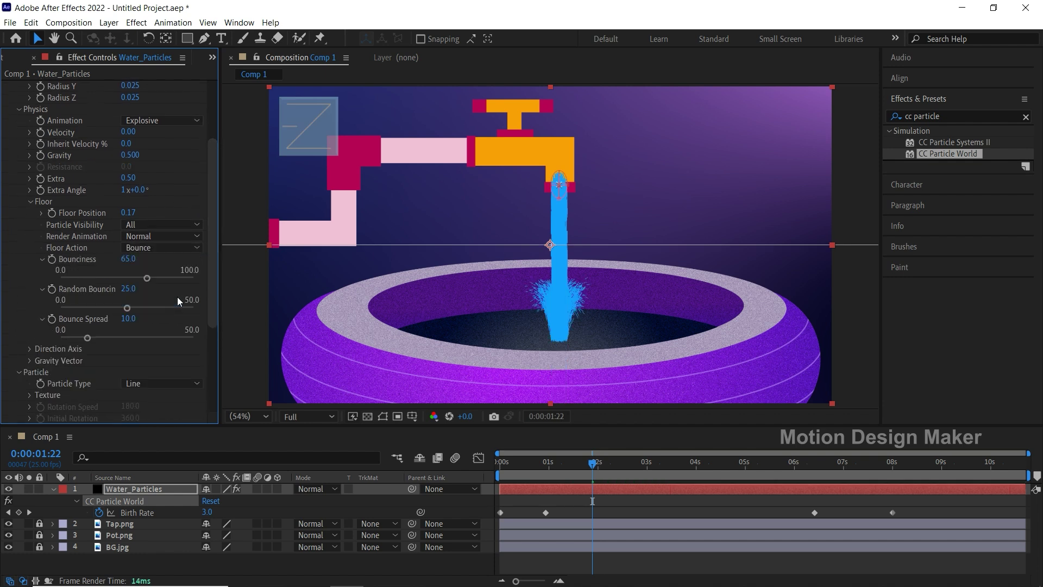
click(129, 259)
text(50)
key(Return)
click(128, 318)
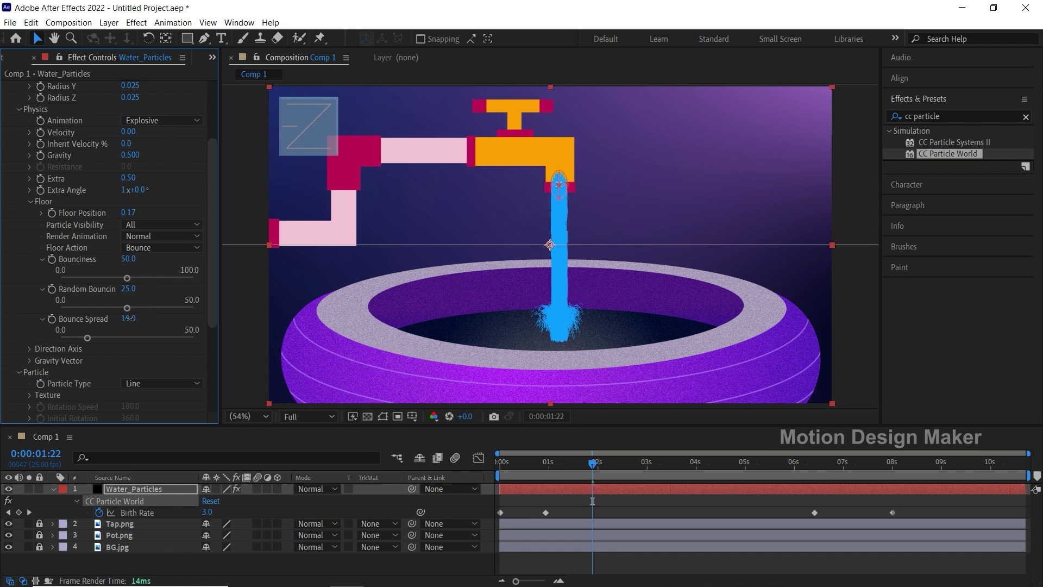
text(47)
key(Return)
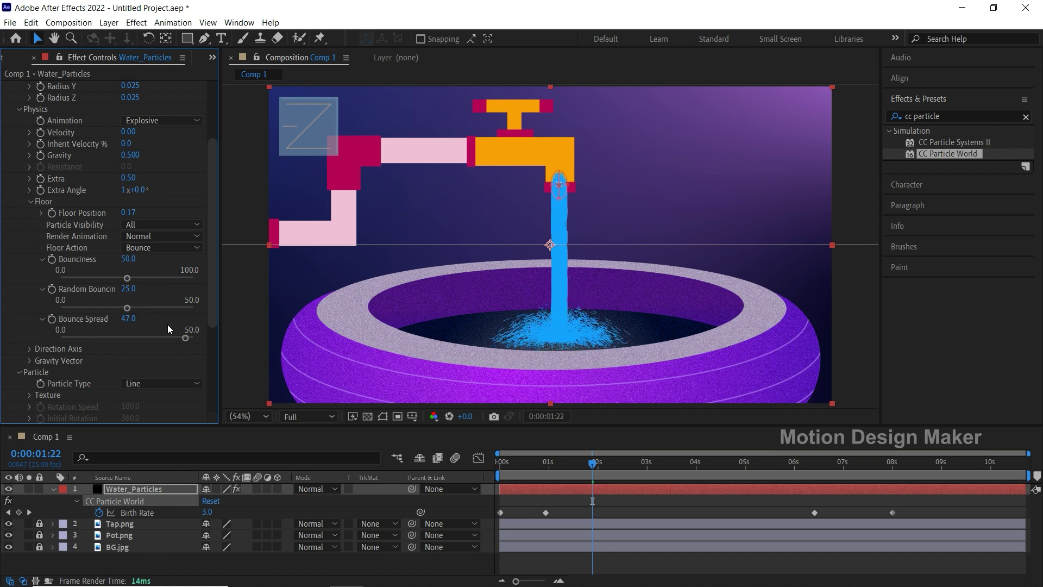
drag(587, 466, 565, 472)
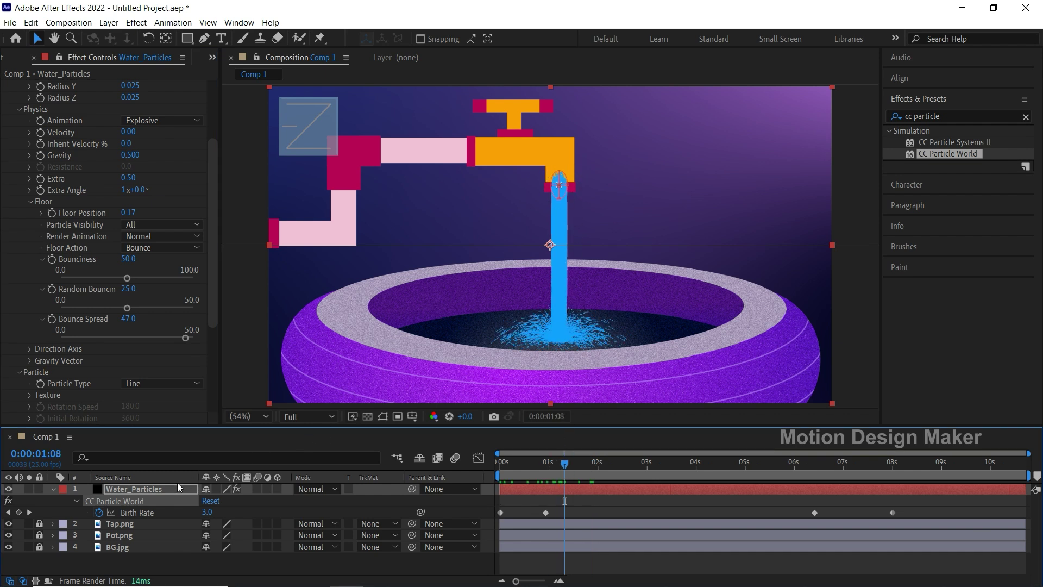
Step: Move Tap.png above Water_Particles, relock it, and preview the stream from the start
click(41, 523)
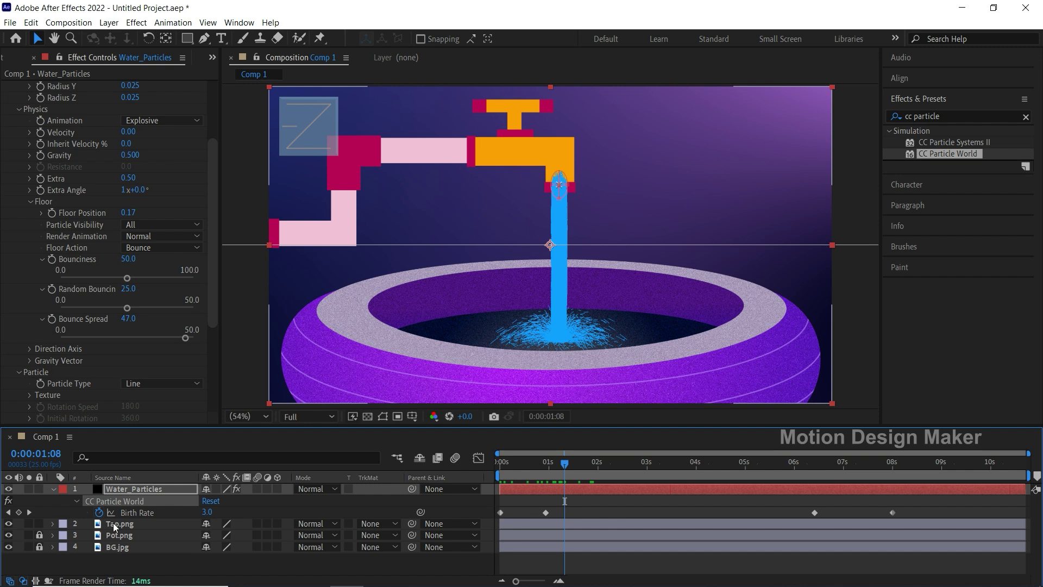
drag(114, 523, 126, 488)
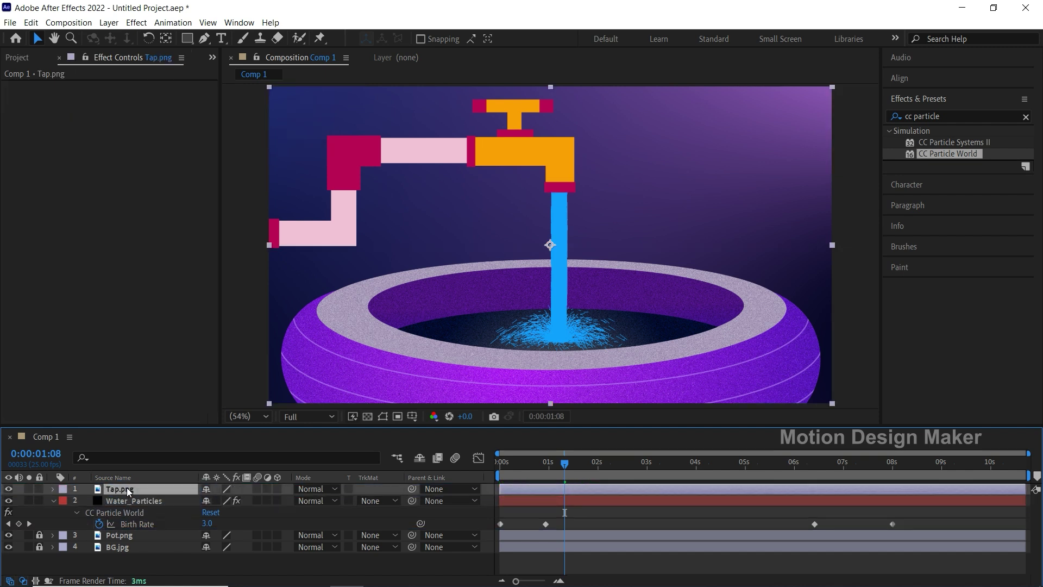
click(39, 488)
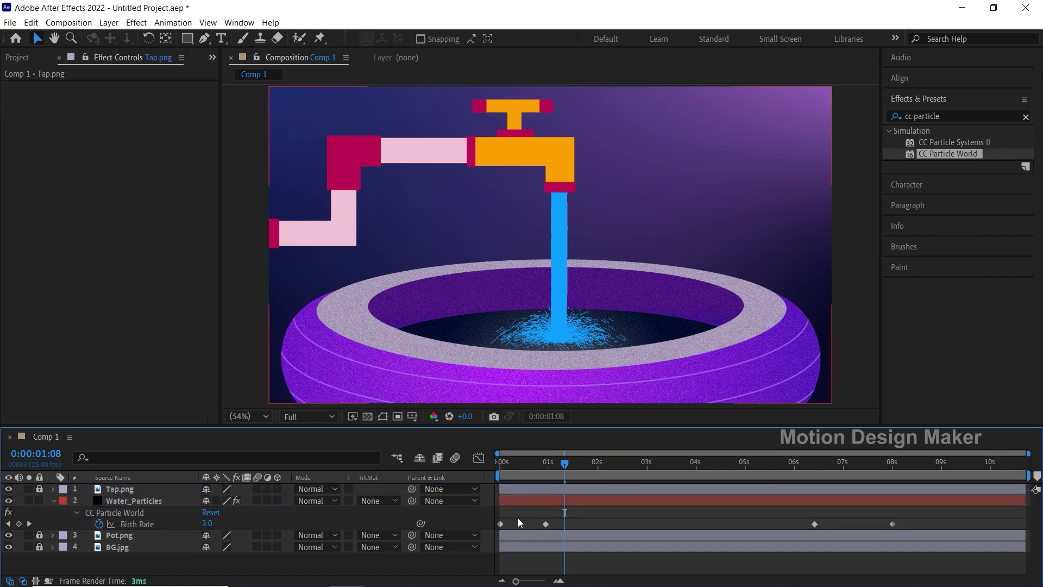
drag(559, 461, 489, 472)
key(space)
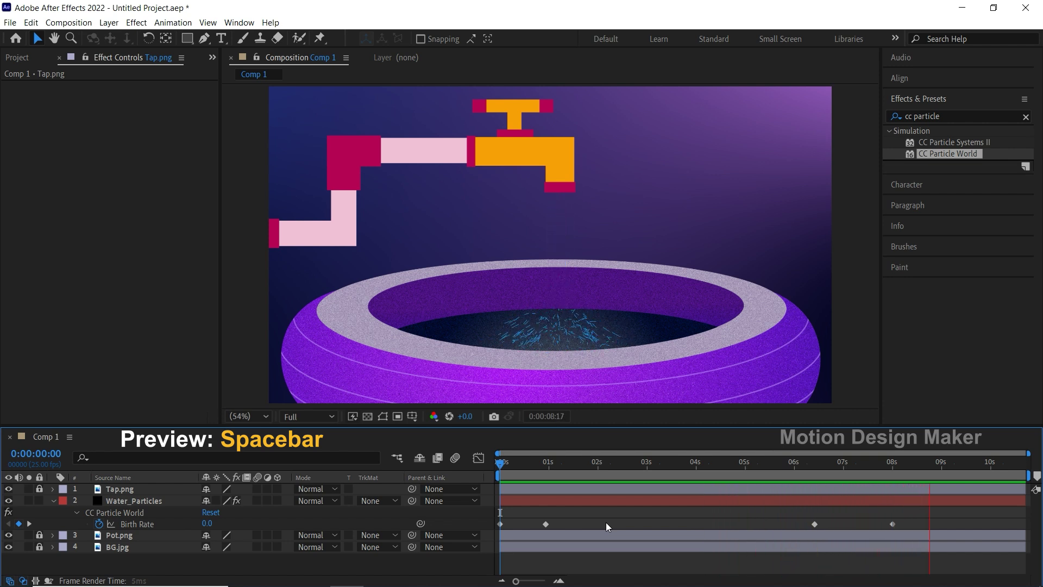
key(space)
click(598, 464)
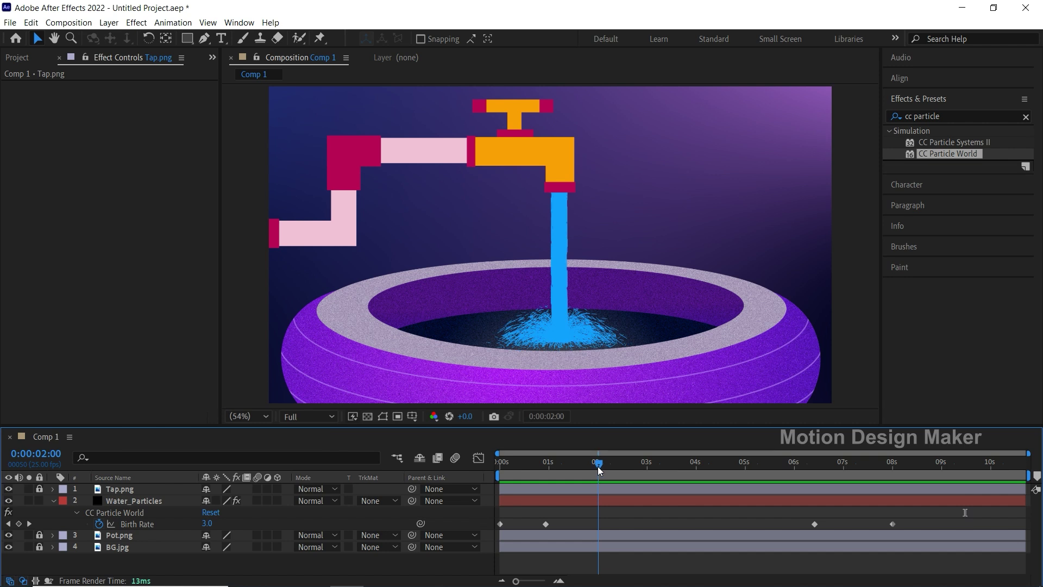
click(604, 501)
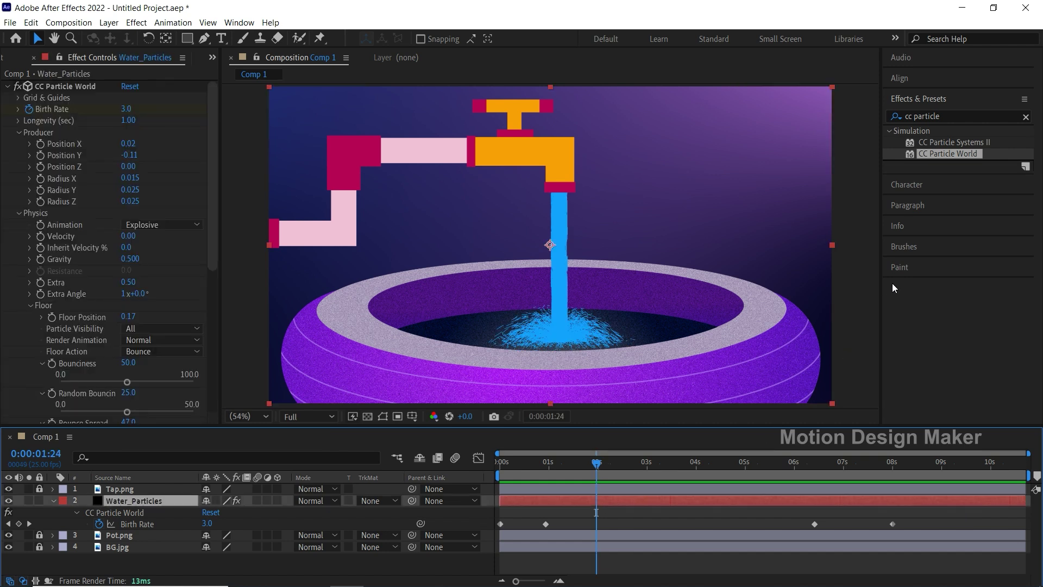
Step: Apply Wave Warp to Water_Particles and set Wave Height to 2
key(BackSpace)
key(BackSpace)
key(BackSpace)
text(wave war)
drag(936, 142, 601, 498)
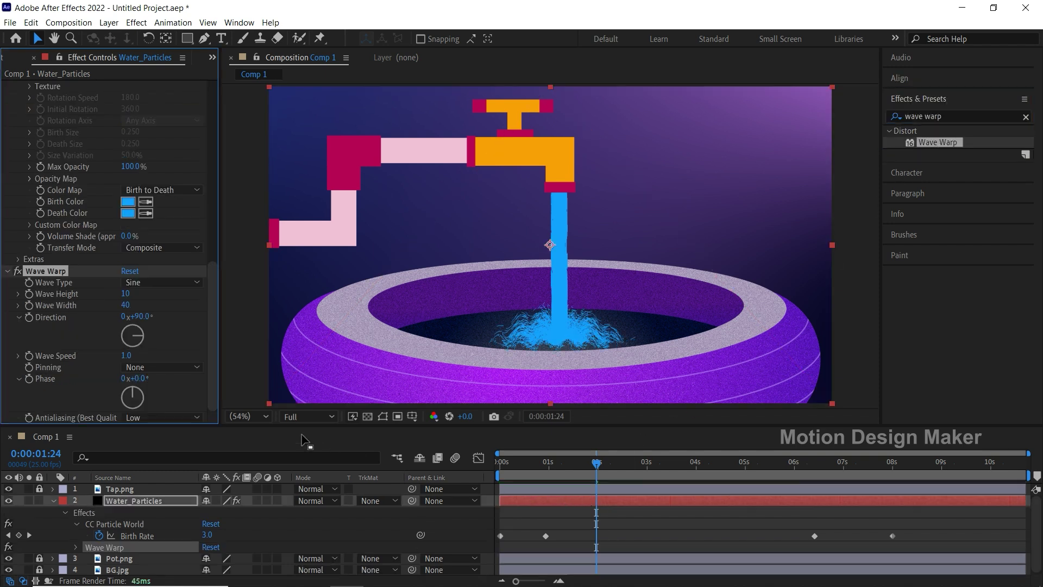
click(127, 293)
text(50)
key(Return)
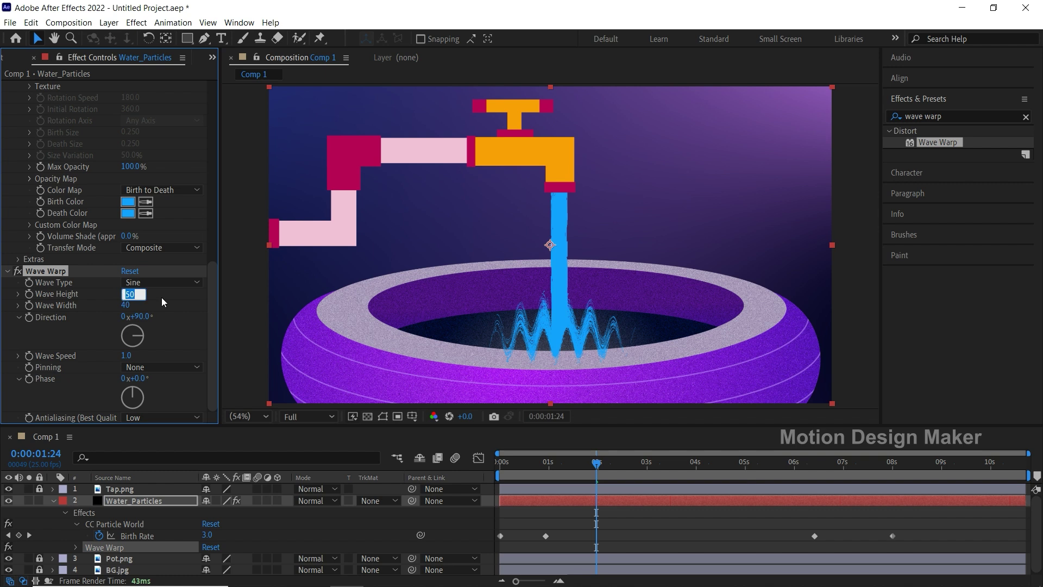
text(2)
key(Return)
Step: Set Wave Width 70, Direction 180° and Wave Speed 8
click(129, 307)
text(70)
key(Return)
drag(141, 316, 156, 322)
click(155, 318)
text(180)
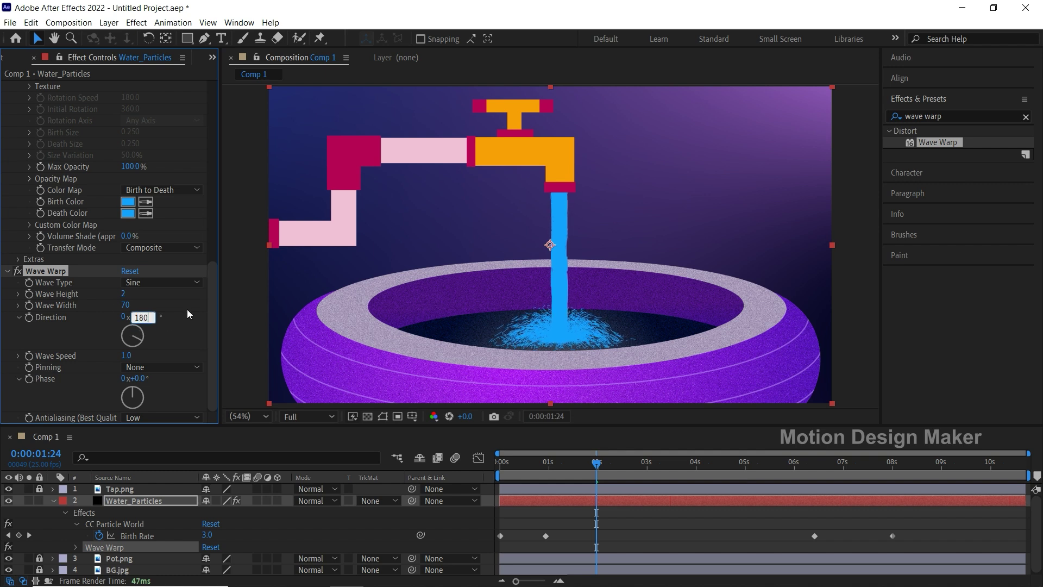
key(Return)
click(128, 355)
text(8)
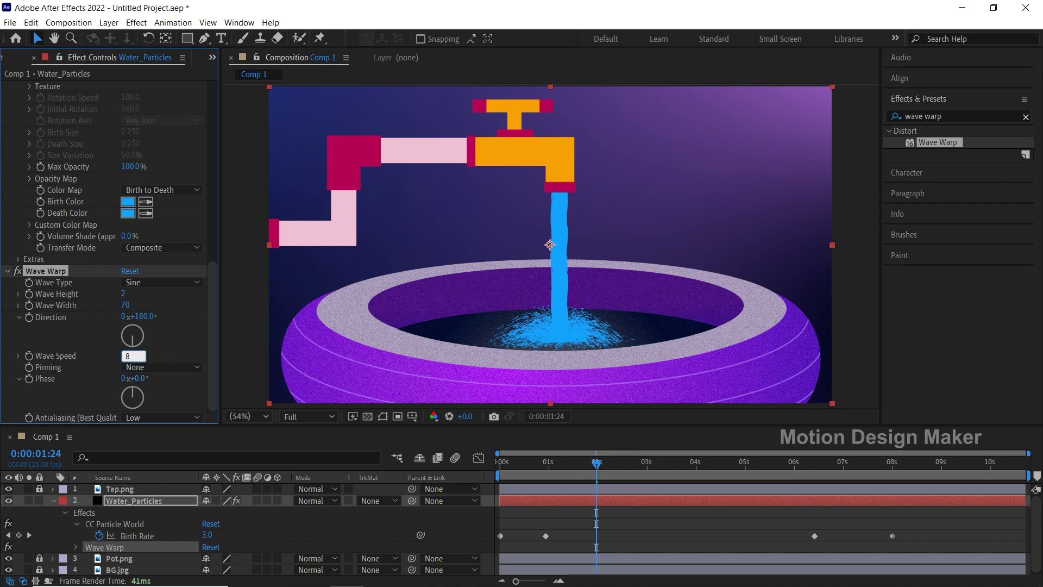
key(Return)
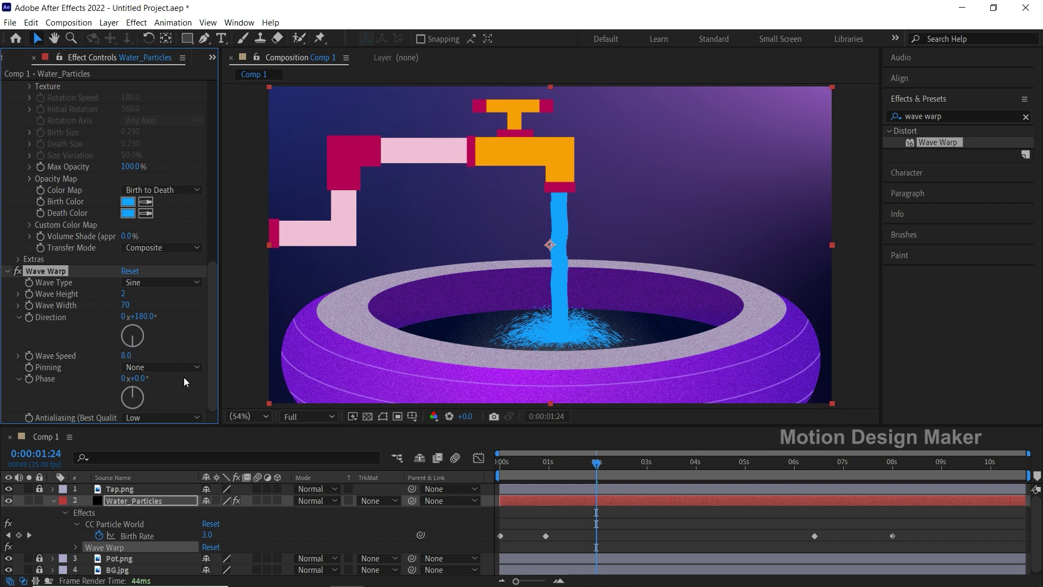
Step: Preview the warped stream from the start, then return to the 0:00:00:23 keyframe
drag(578, 465, 487, 477)
key(space)
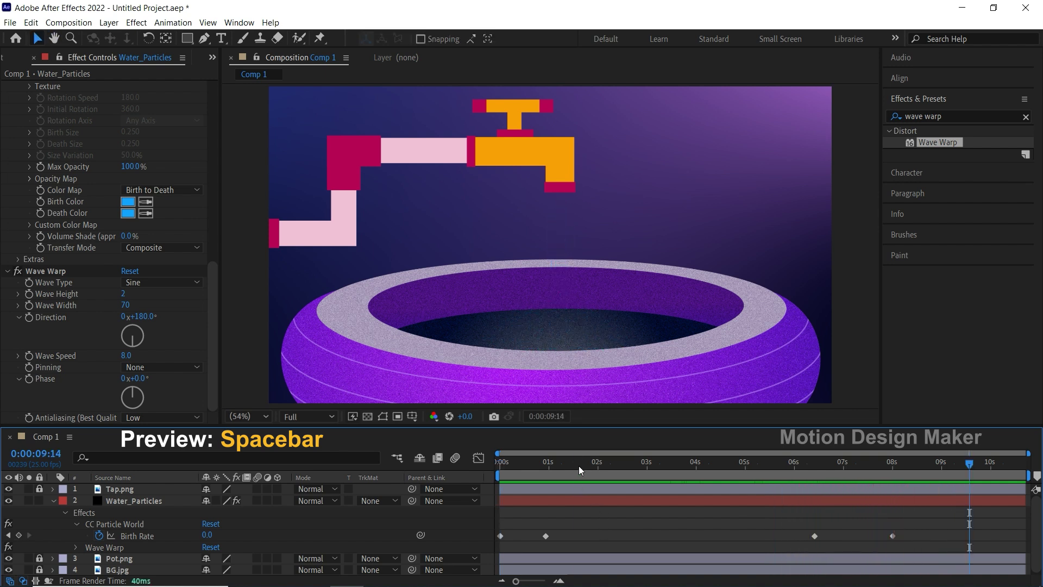
click(552, 466)
drag(552, 466, 545, 471)
Step: Duplicate the Water_Particles layer and name the copy Water_Particles_2
click(545, 498)
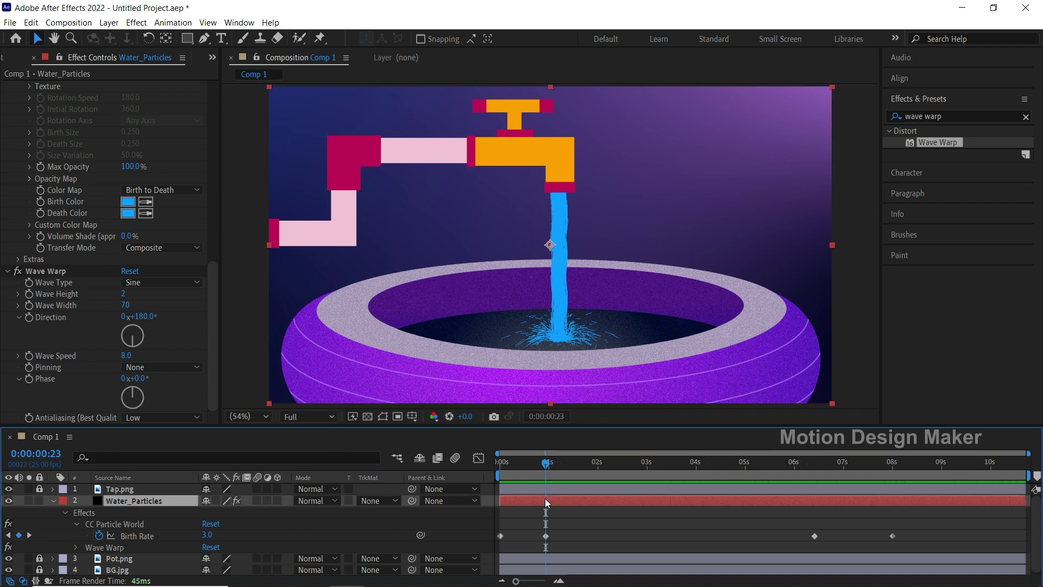
click(53, 500)
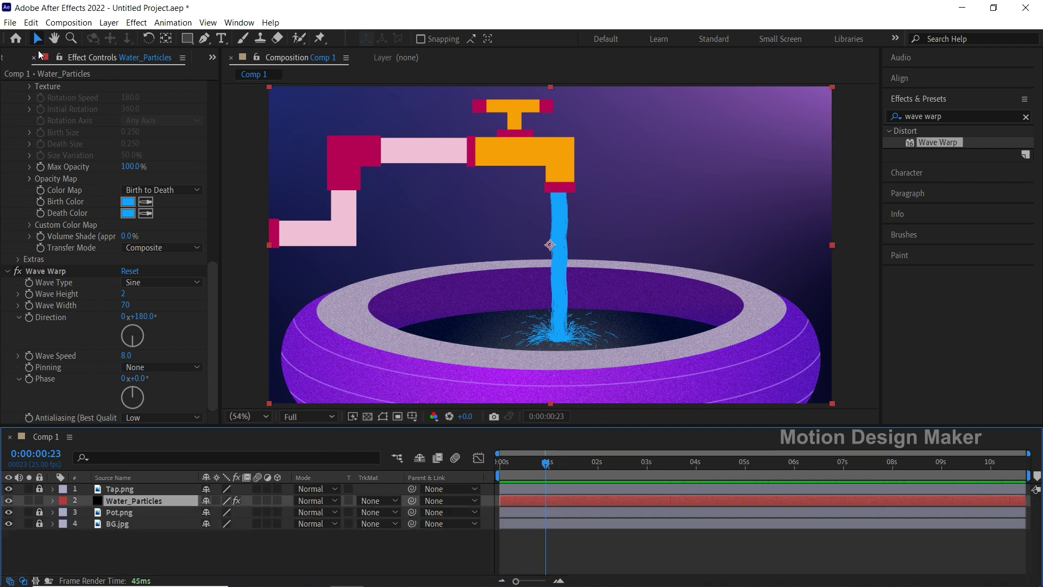
click(31, 22)
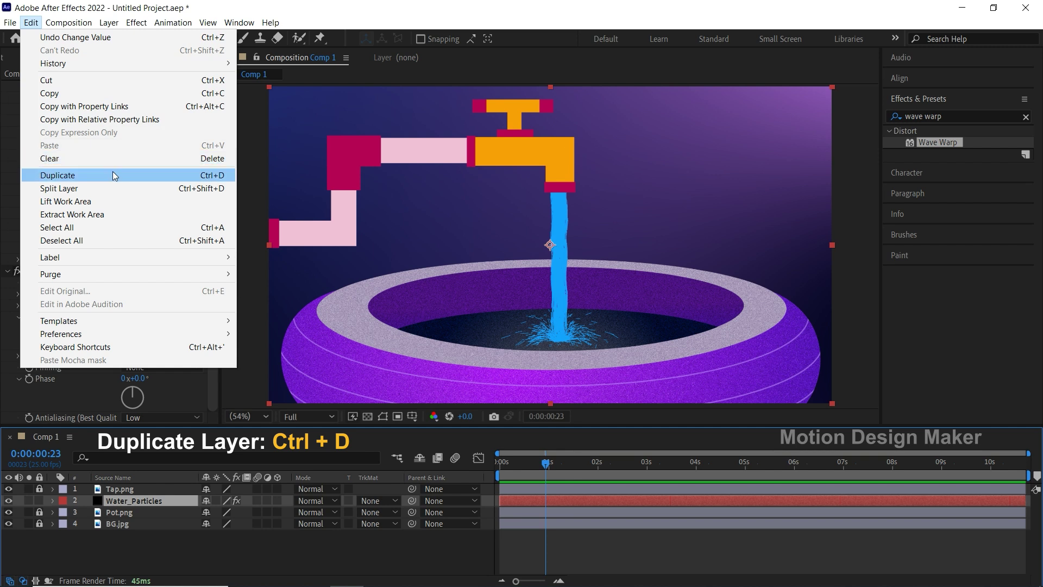
click(113, 175)
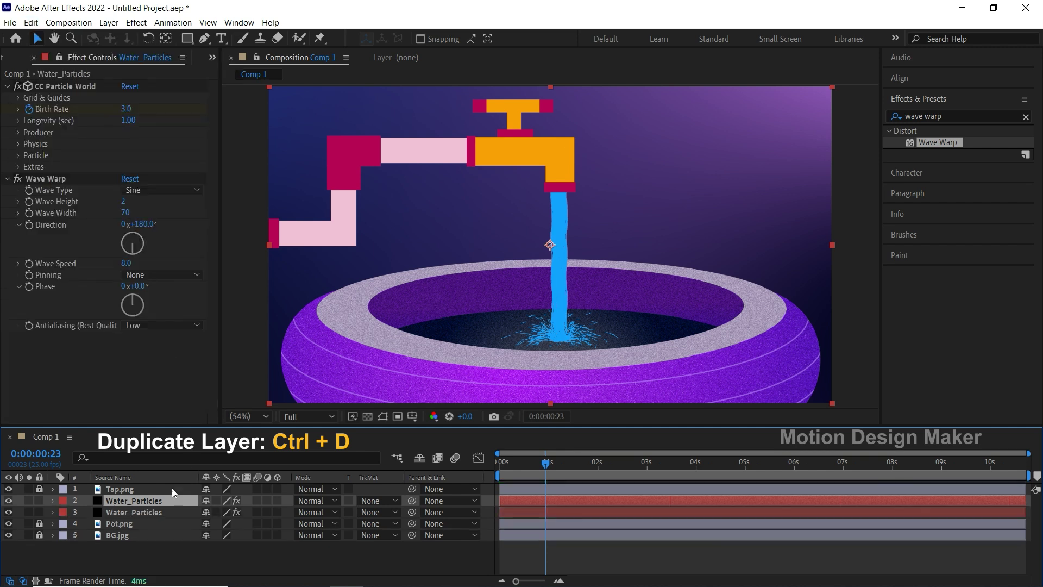
key(Return)
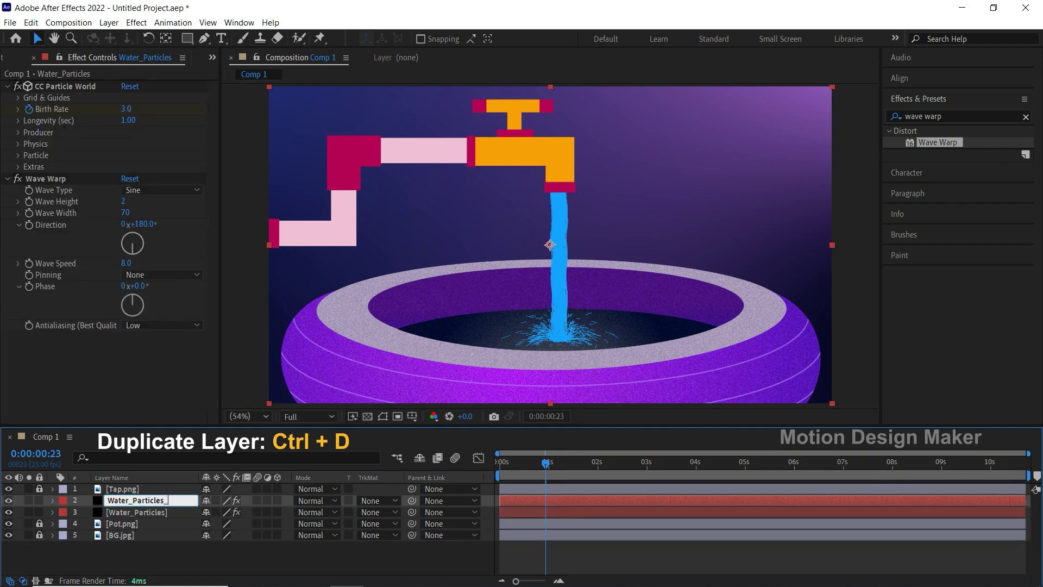
text(2)
key(Return)
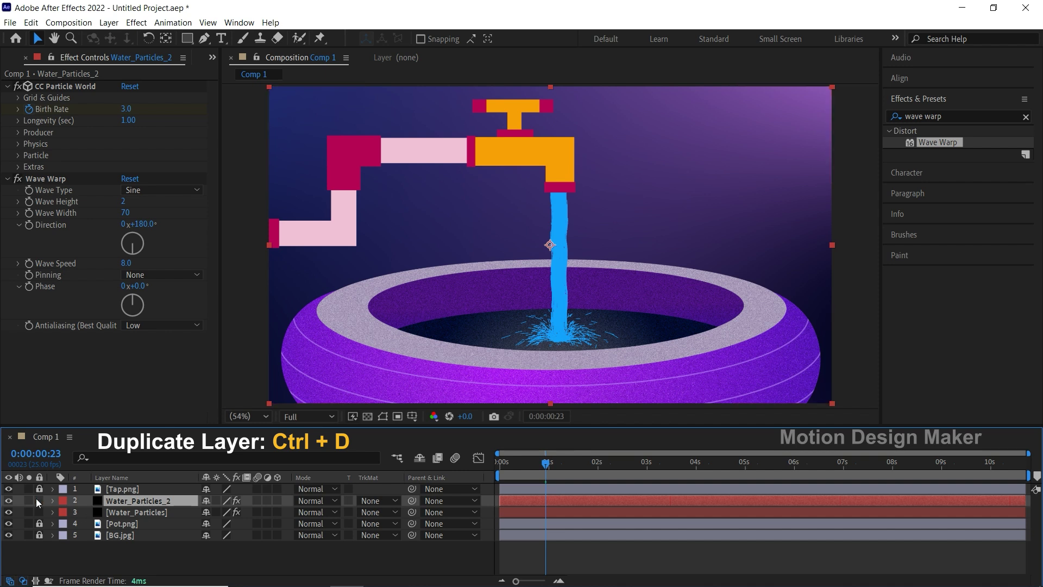
Step: Solo Water_Particles_2 and set its Birth Rate keyframes at 0:00:00:23 and 0:00:06:10 to 0.5
click(29, 500)
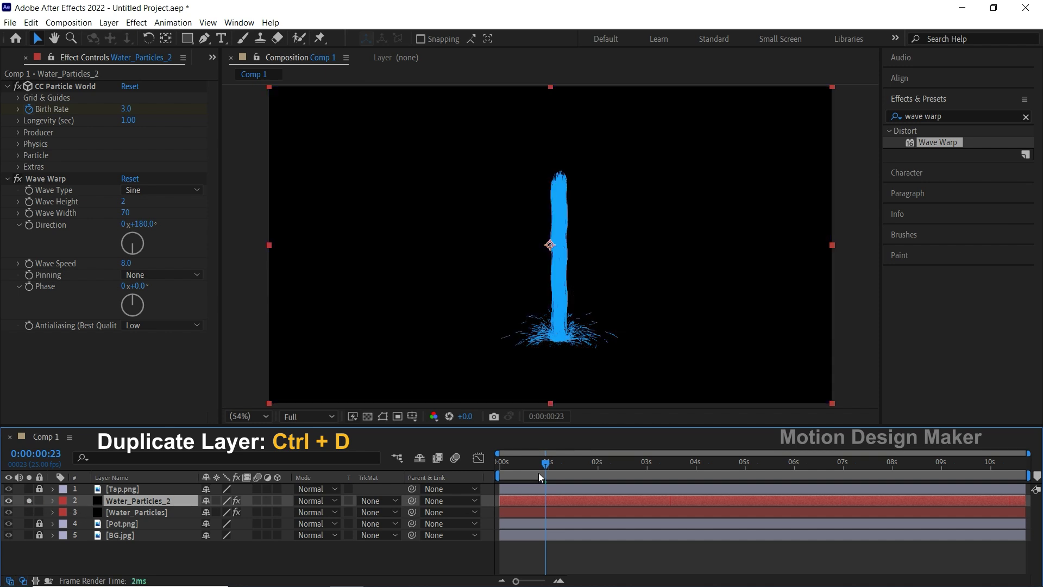
key(u)
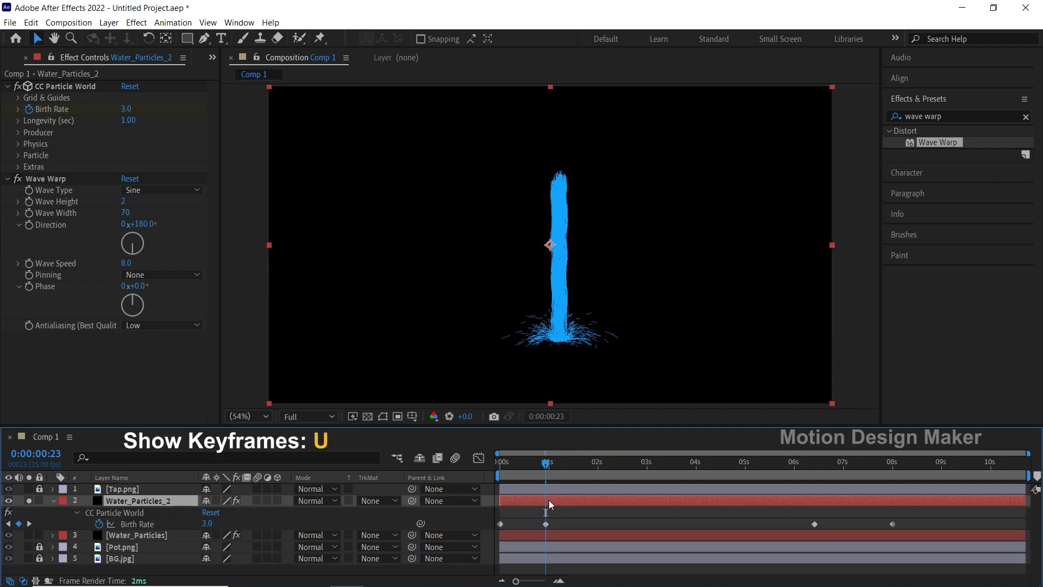
click(207, 524)
text(0.5)
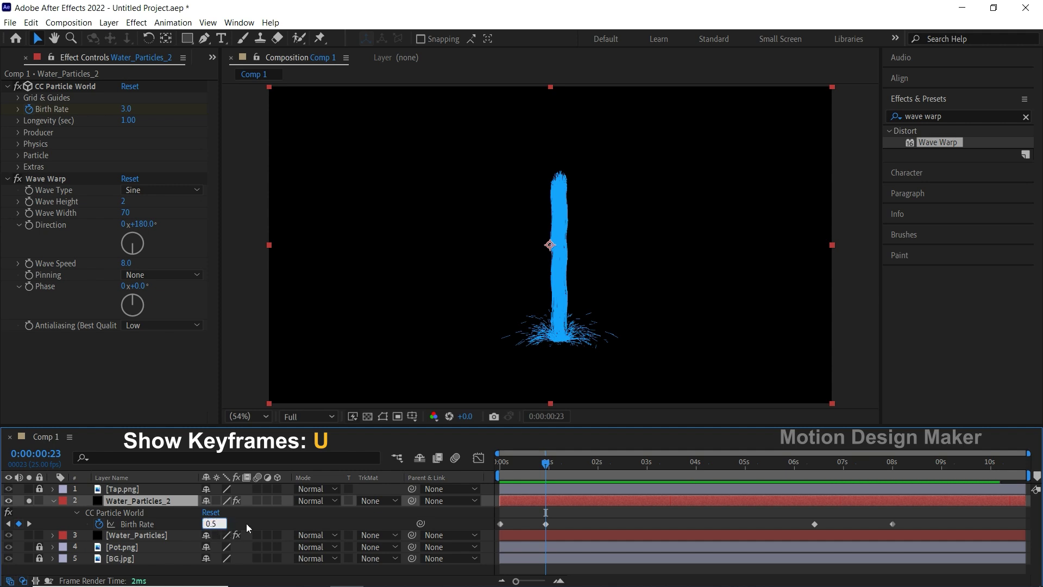
key(Return)
click(814, 477)
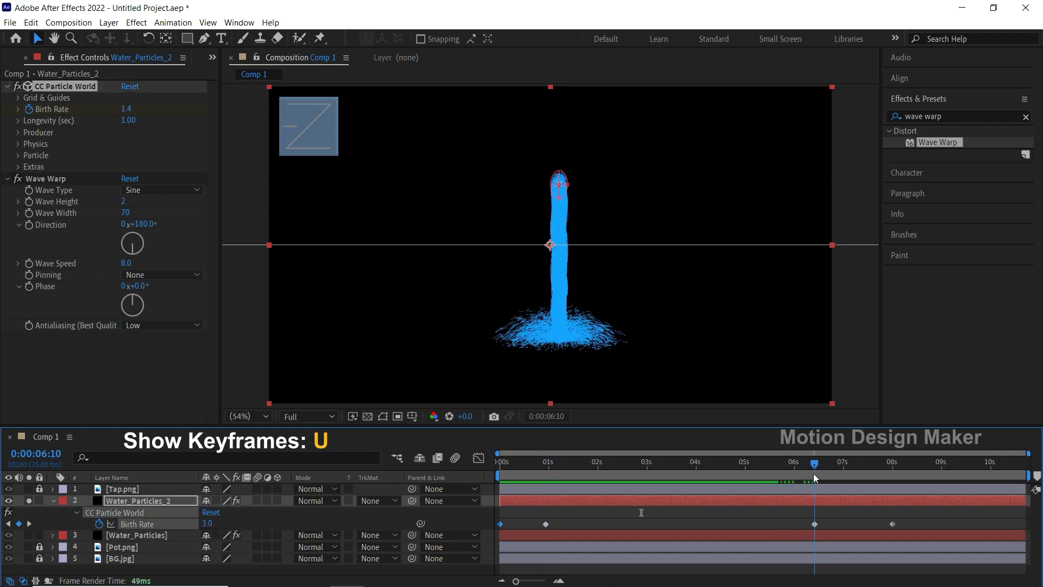
click(208, 524)
text(0.5)
key(Return)
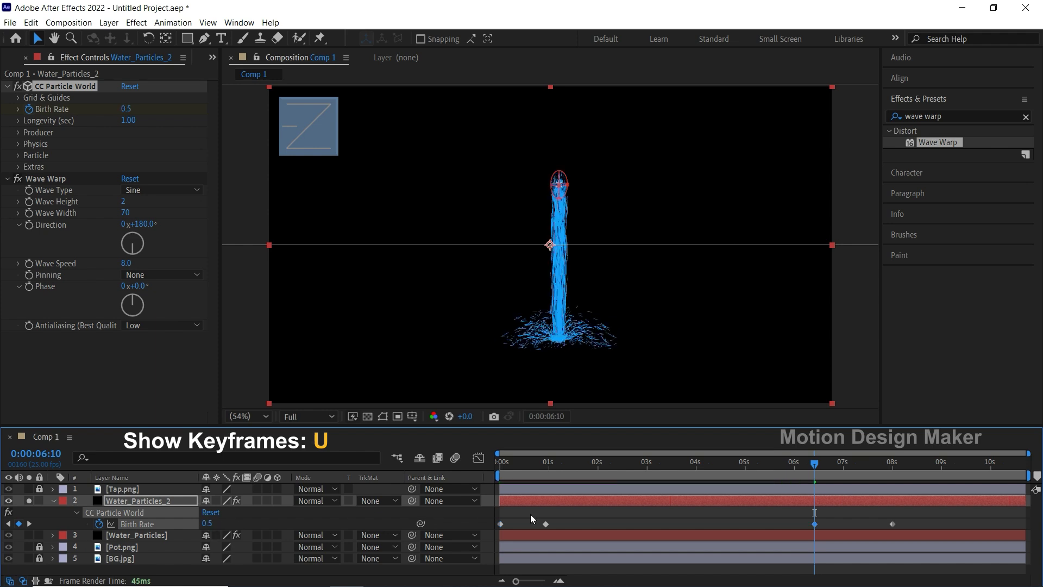
Step: At 0:00:02:10, show all layers again and open the Particle Birth Color picker
drag(889, 468, 651, 468)
click(618, 462)
click(27, 499)
click(139, 499)
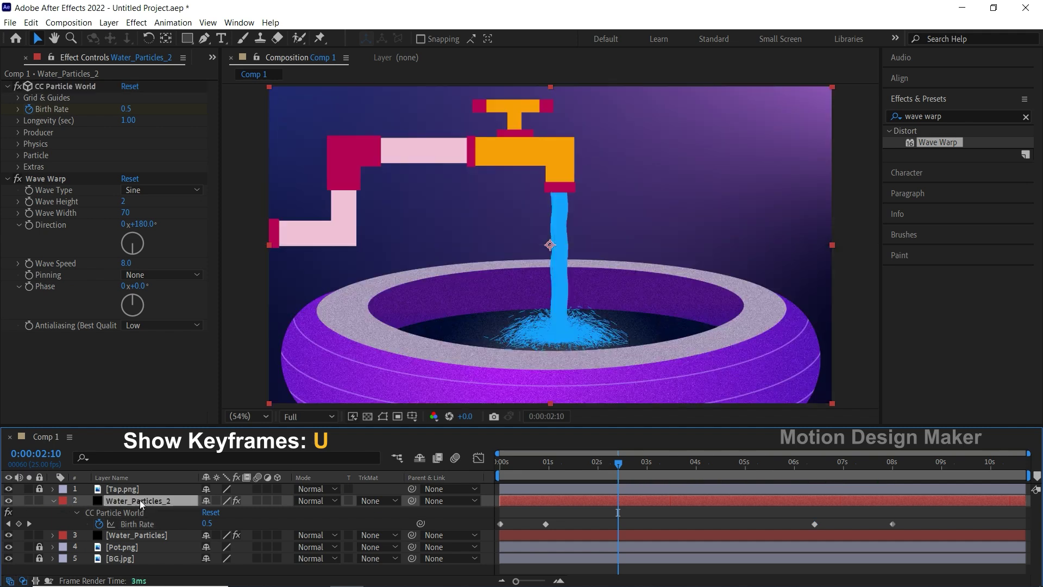
click(18, 155)
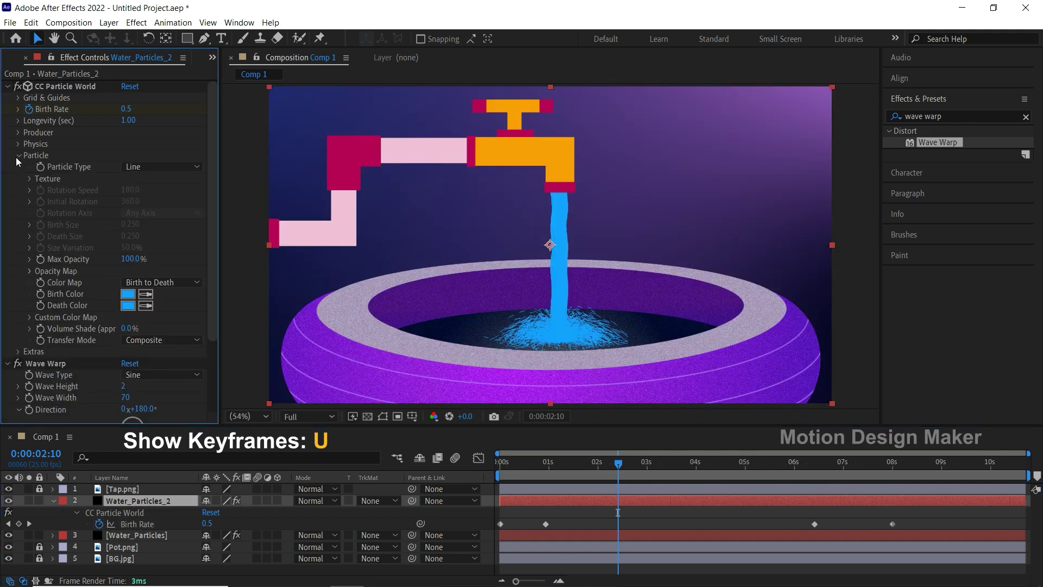
click(128, 294)
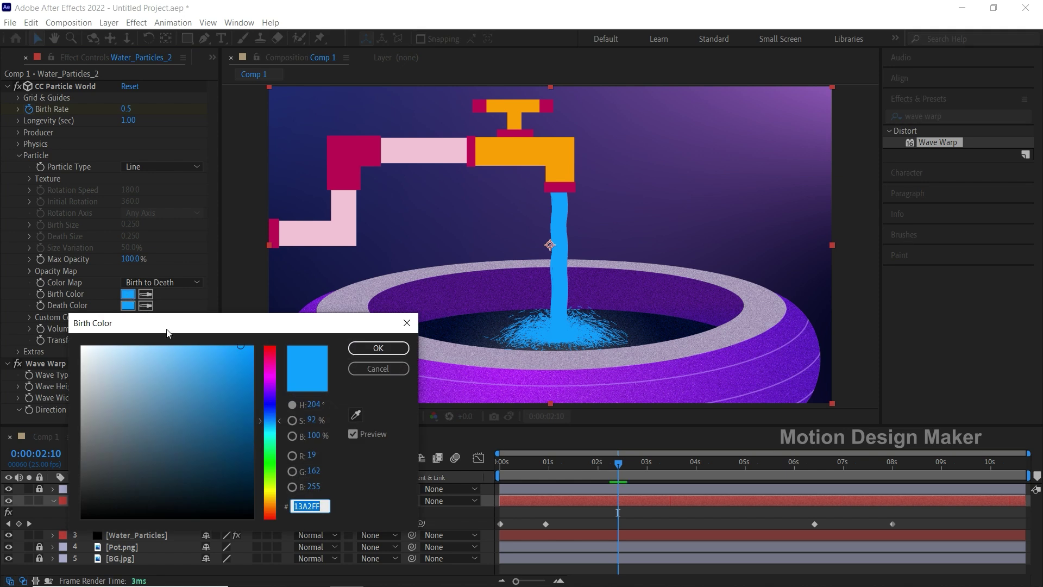
Step: Set the particle Birth Color to 7FBEFF and eyedrop it into the Death Color
drag(279, 422, 277, 423)
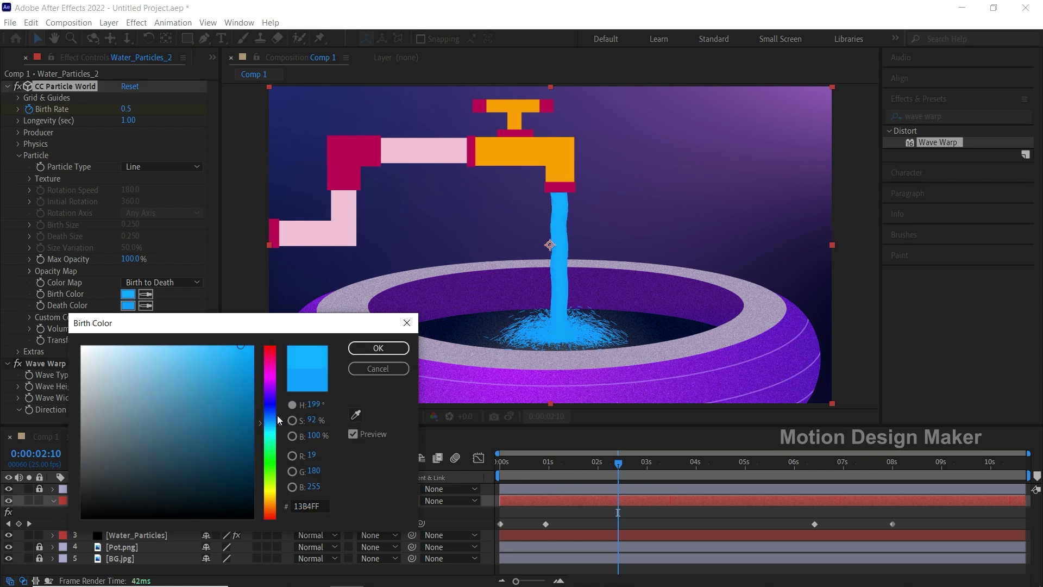
drag(239, 348, 188, 344)
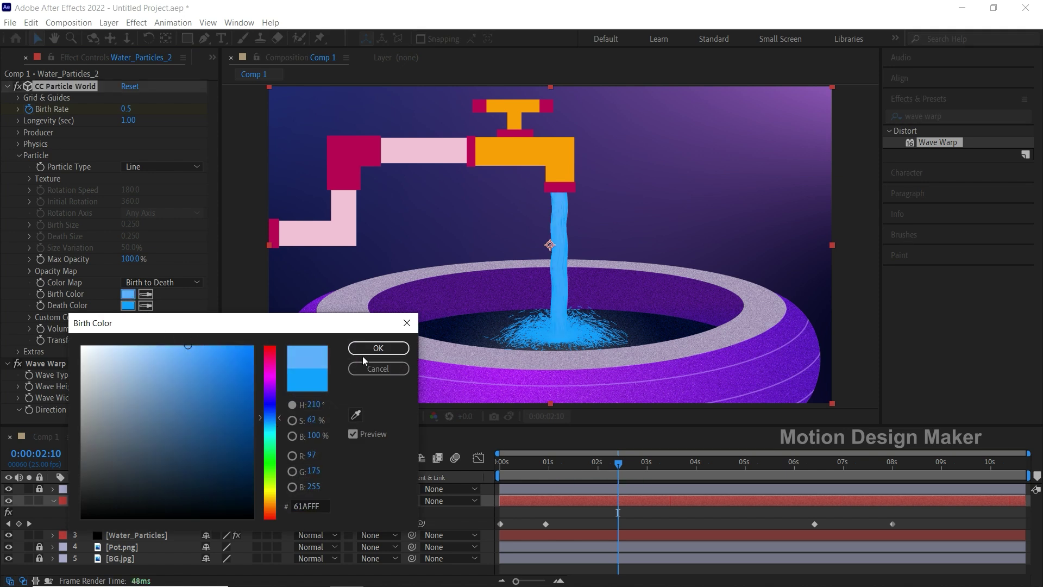
click(364, 351)
click(146, 305)
click(129, 296)
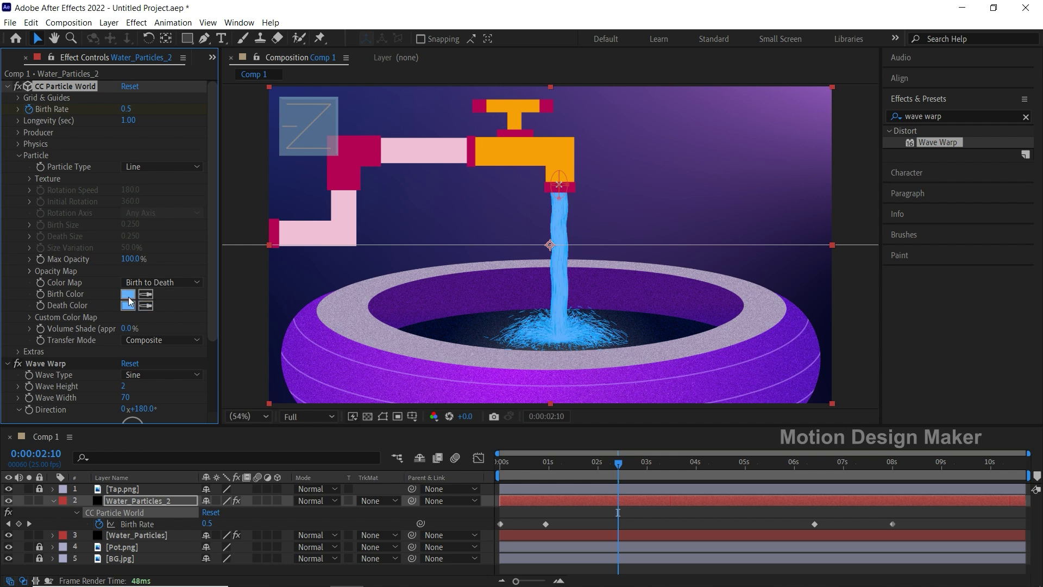
click(133, 300)
text(7FBEFF)
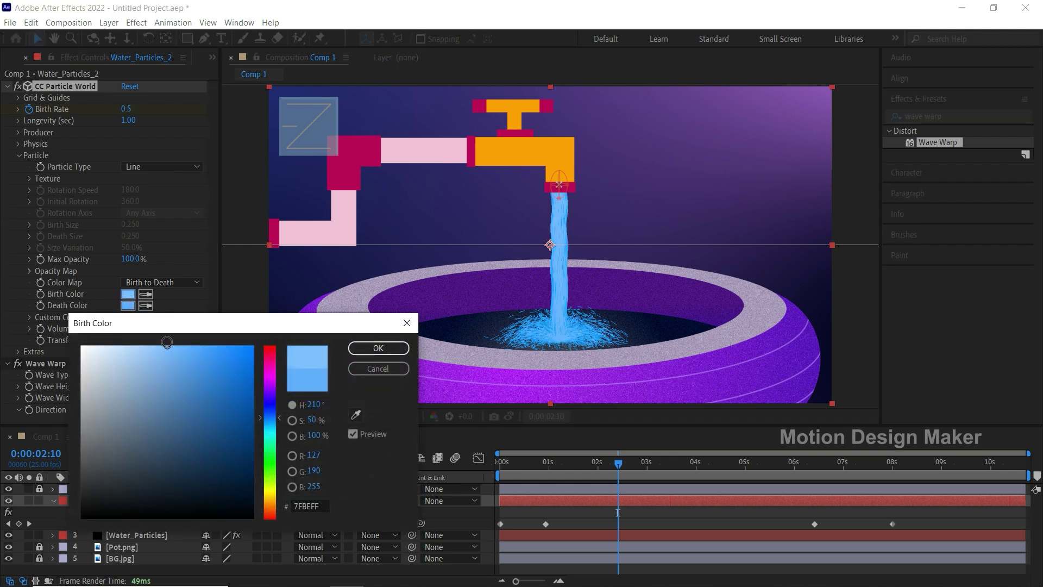
click(388, 350)
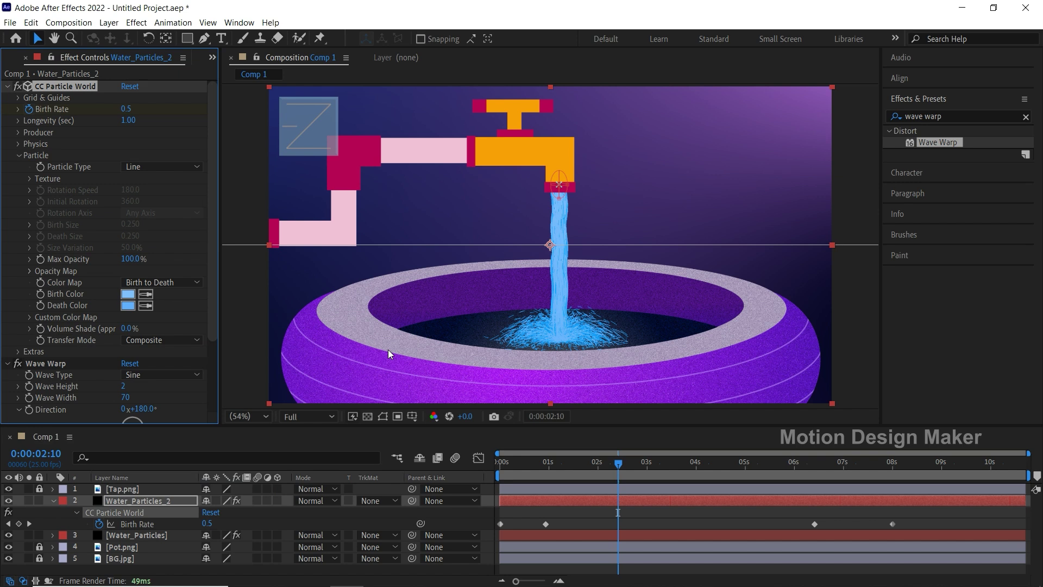
Step: Blend Water_Particles_2 in Overlay mode, then rewind and collapse the layer
click(167, 501)
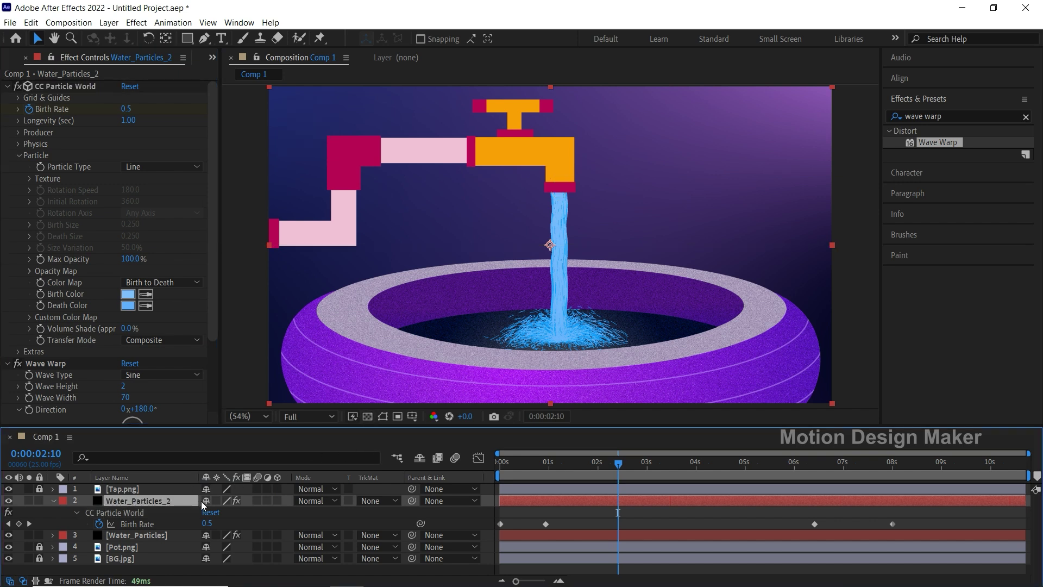
click(334, 499)
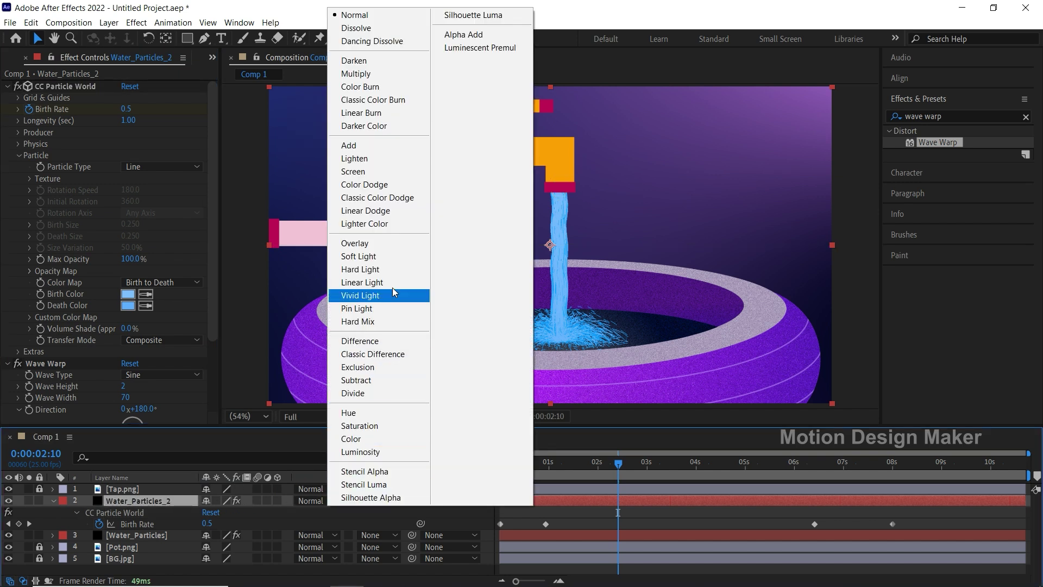
click(400, 249)
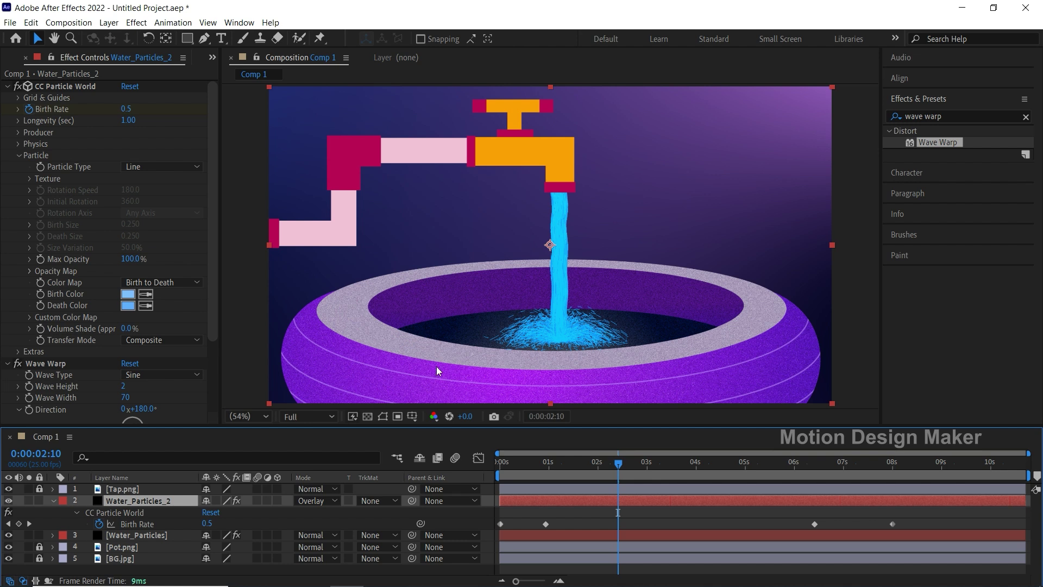
drag(627, 468, 488, 462)
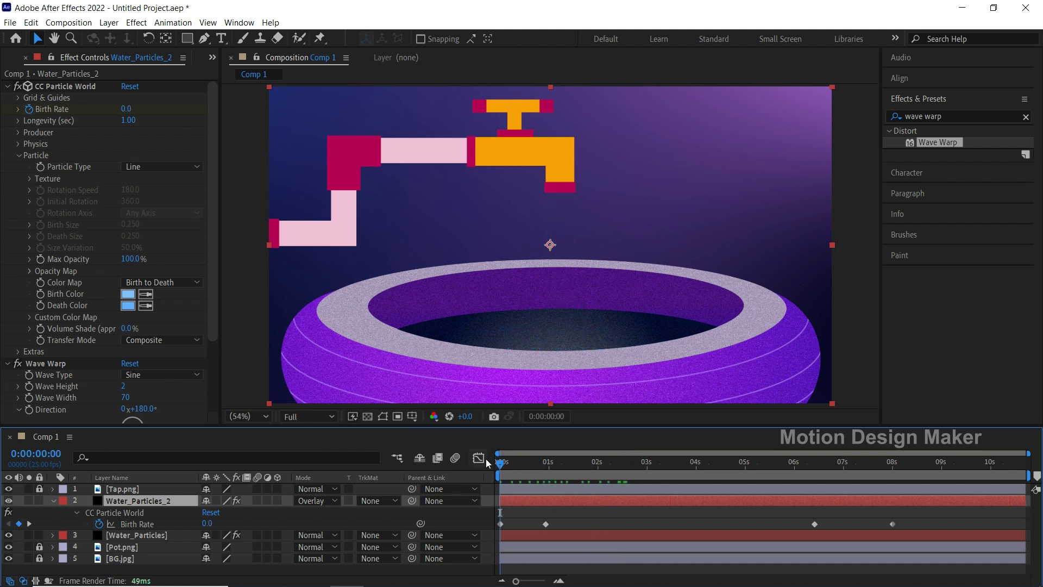
click(53, 500)
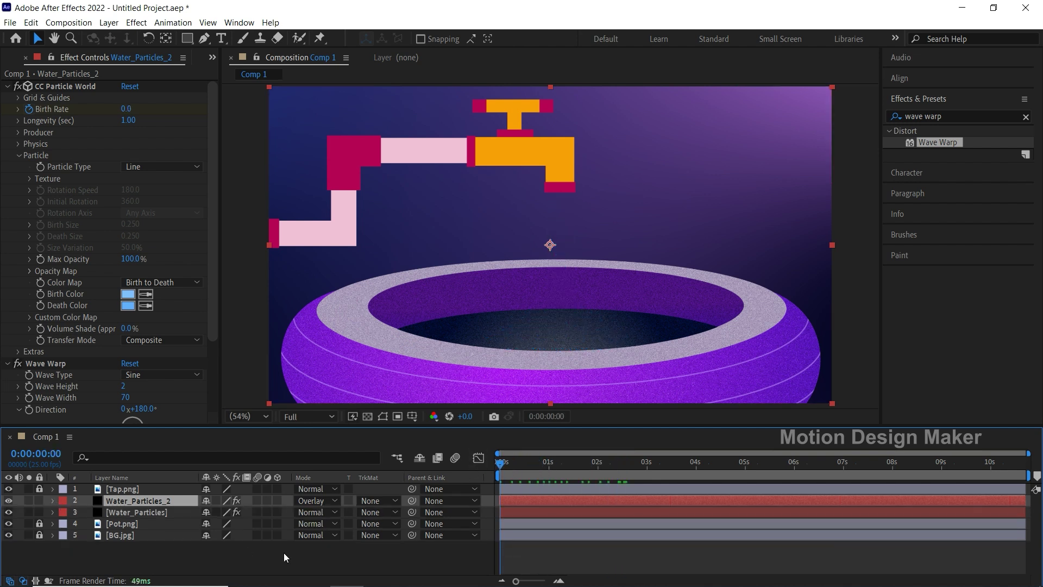
click(560, 551)
Step: Preview the Overlay water stream, then park the playhead at 0:00:00:15 where the stream appears
key(space)
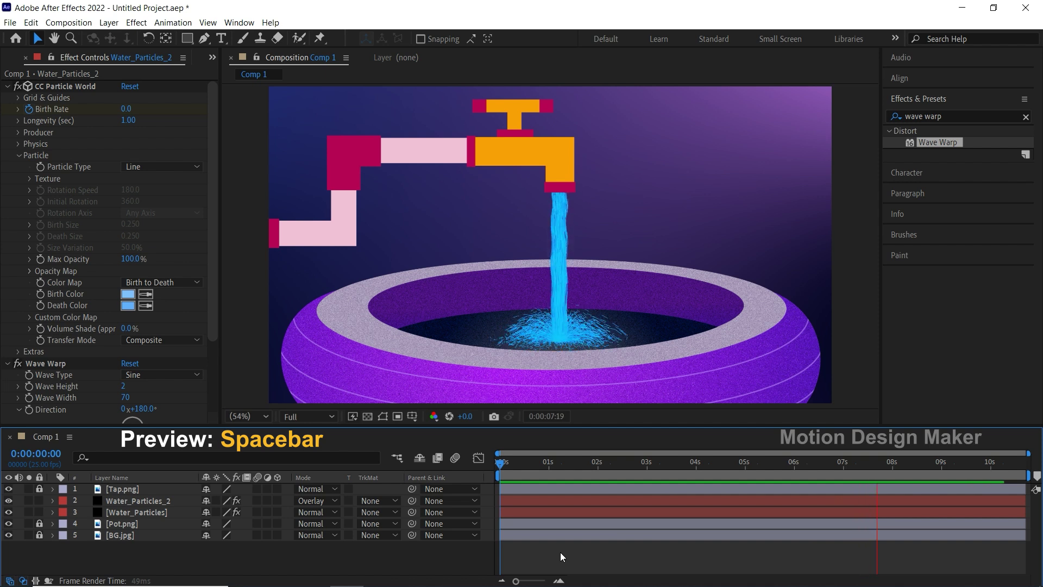
key(space)
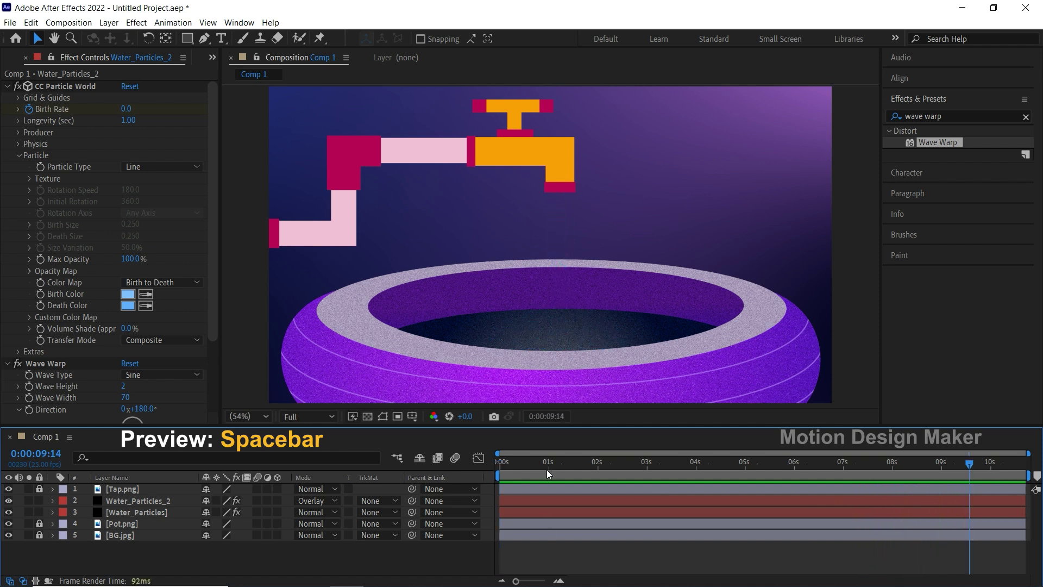
drag(546, 469, 530, 466)
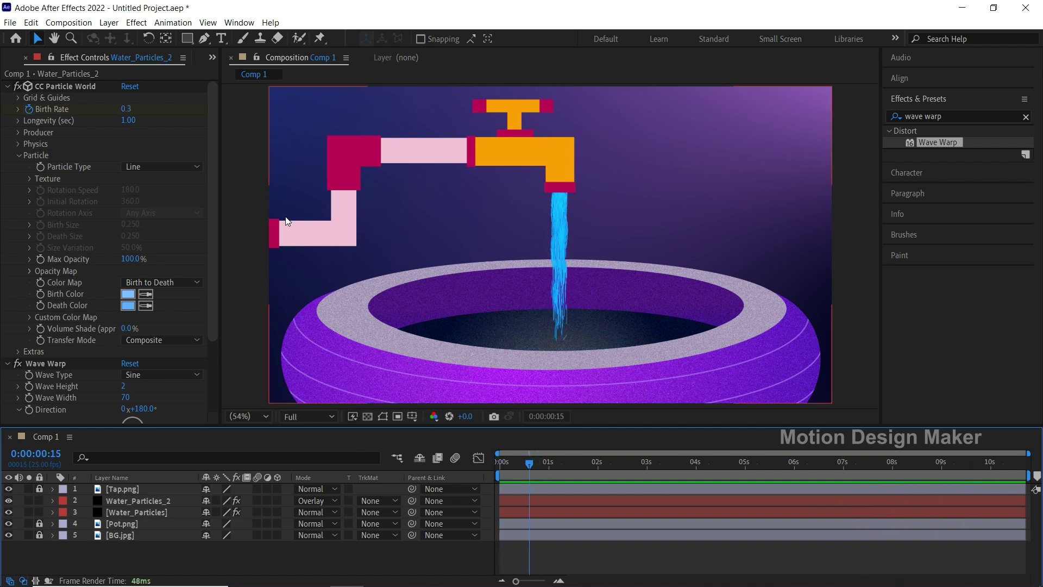
click(188, 40)
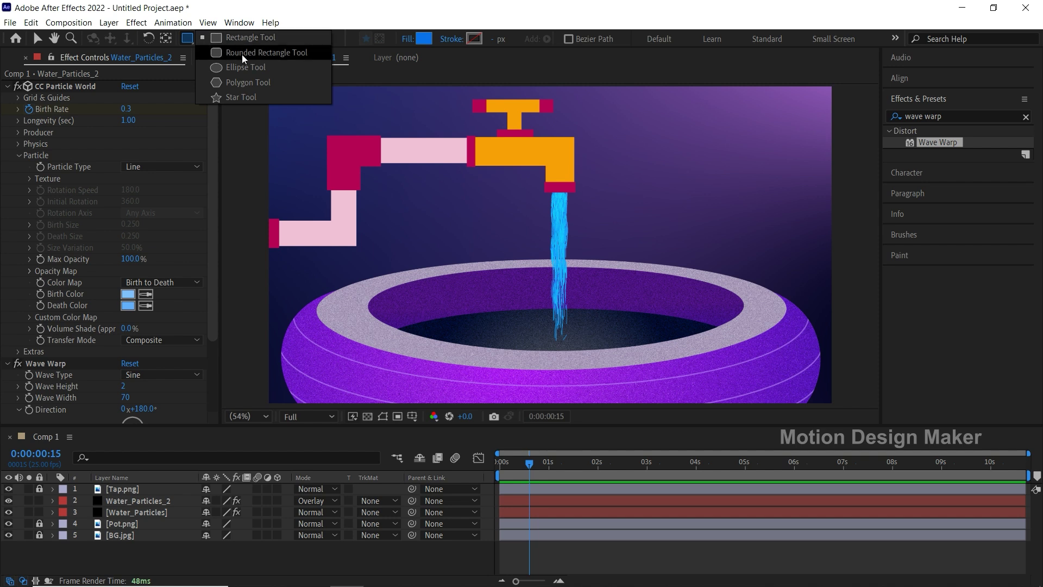
Step: Draw a small ellipse where the stream meets the basin, starting near frame 16, named Water
click(252, 64)
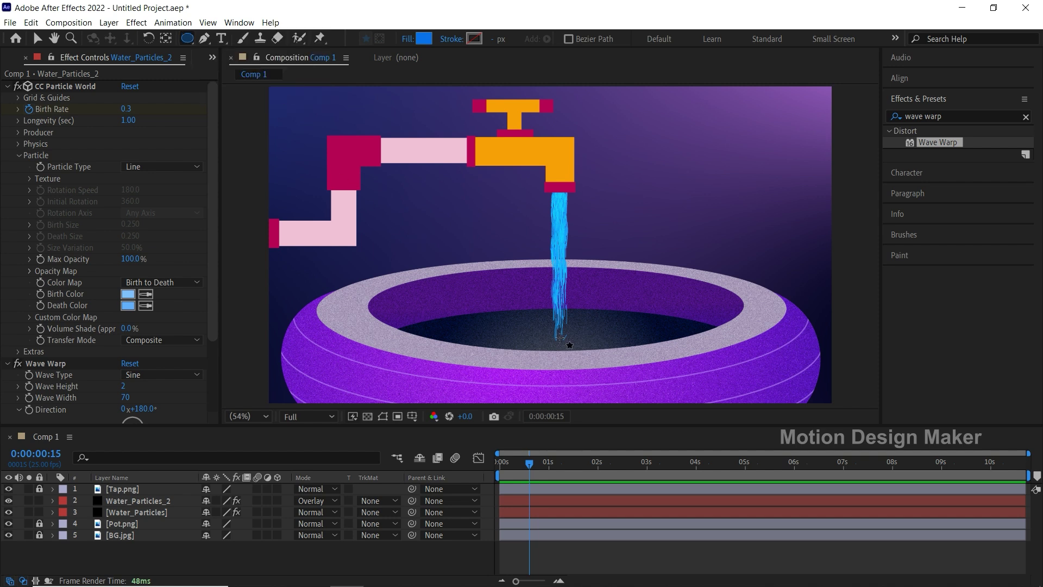
drag(541, 326, 578, 338)
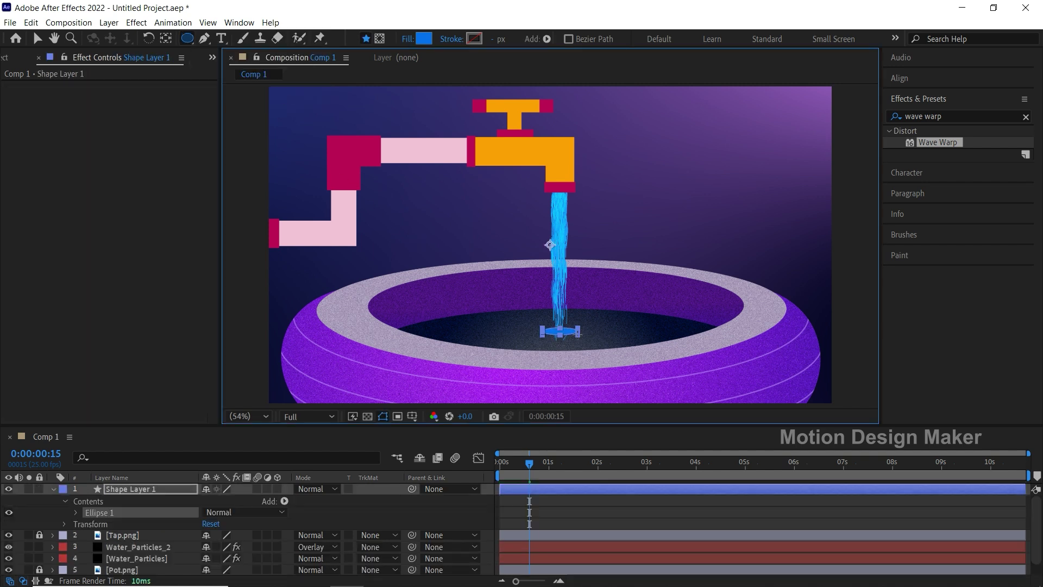
mouse_move(516, 492)
mouse_down()
mouse_move(545, 491)
mouse_move(531, 468)
mouse_up()
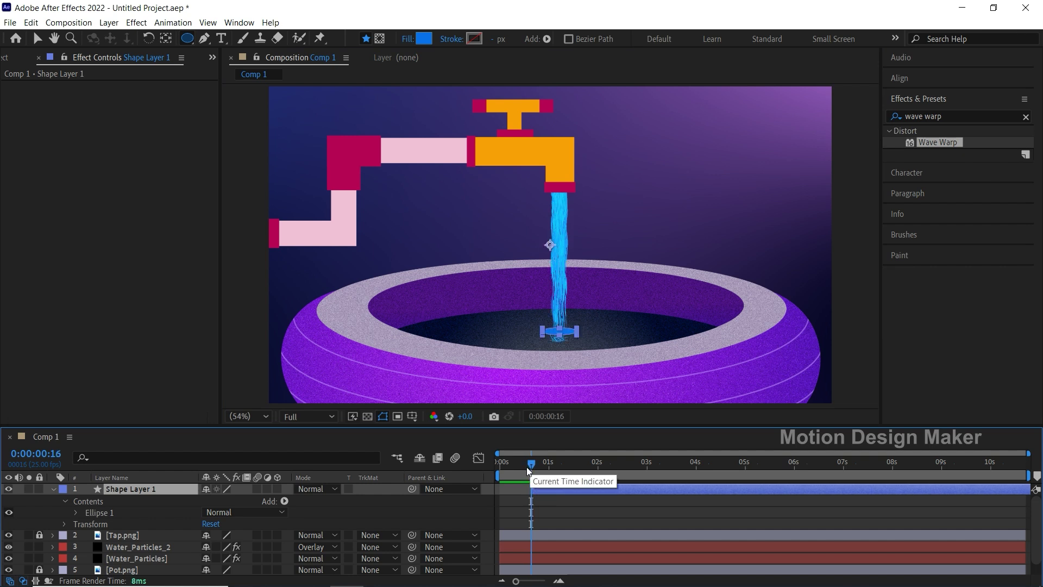
text(Wat)
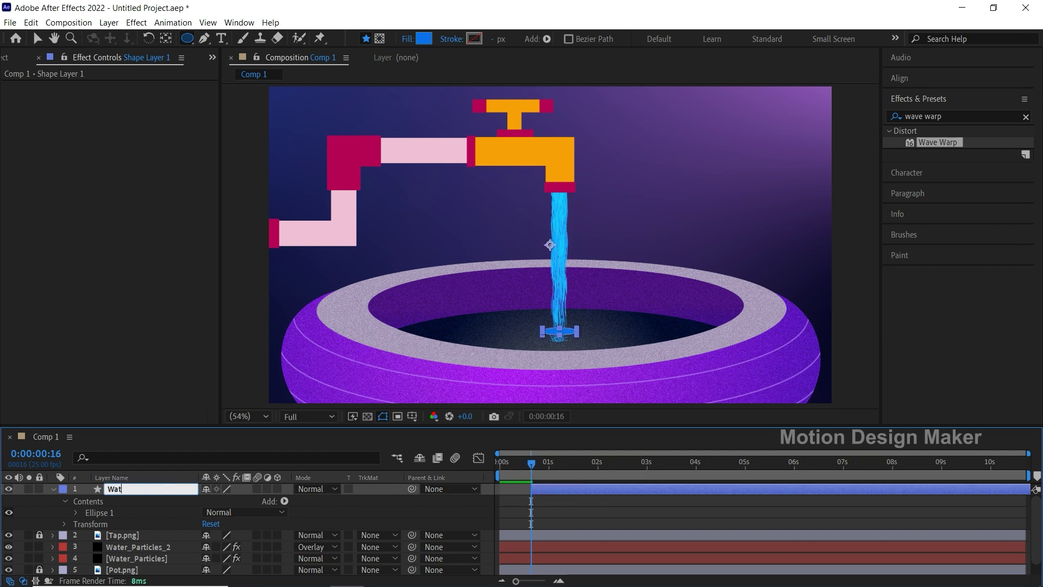
text(er)
key(Return)
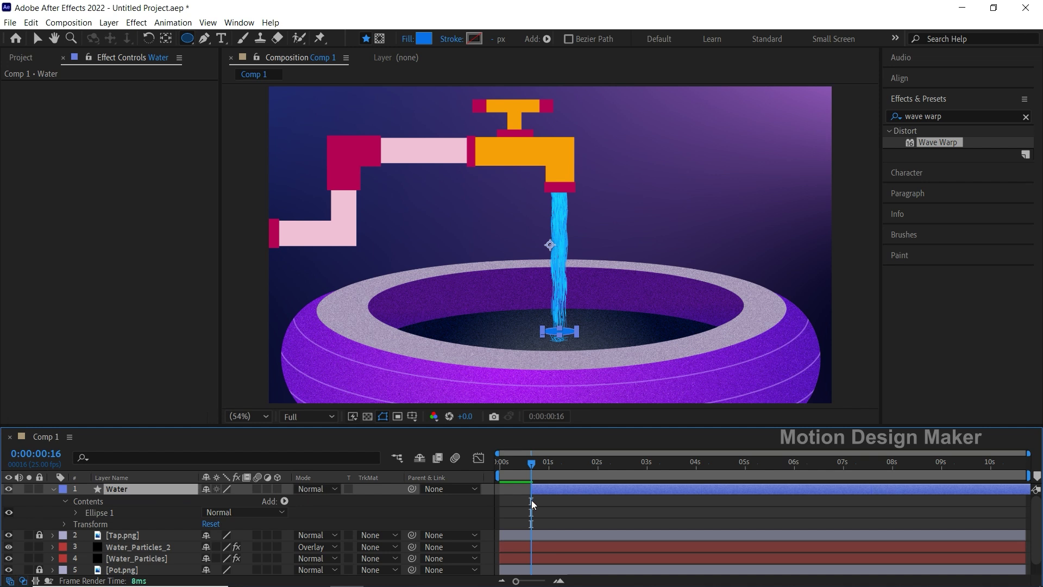
Step: Centre the Water layer's anchor point on the ellipse and lower it to the stream's end
key(z)
click(574, 328)
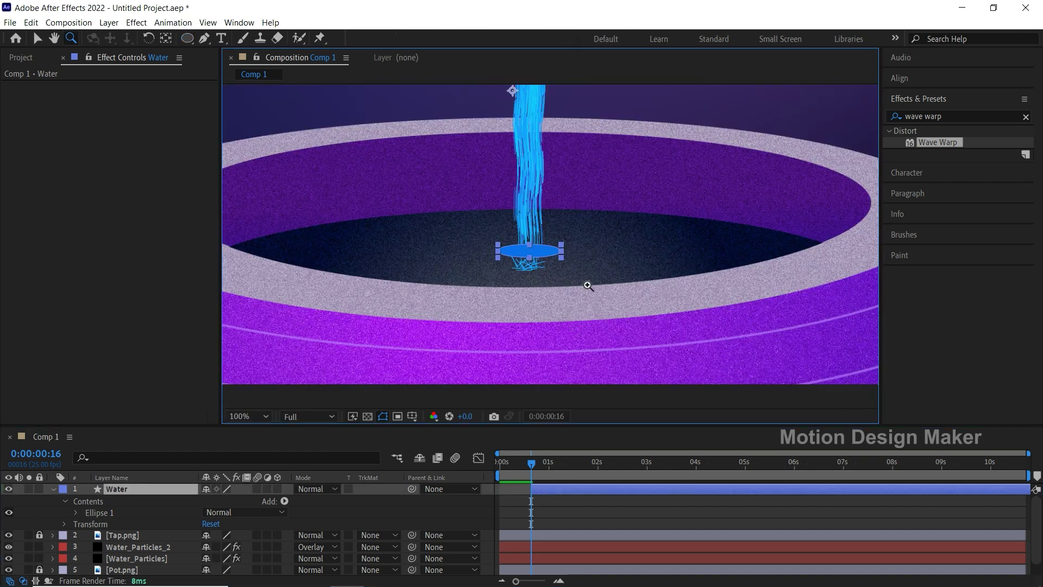
click(559, 304)
key(v)
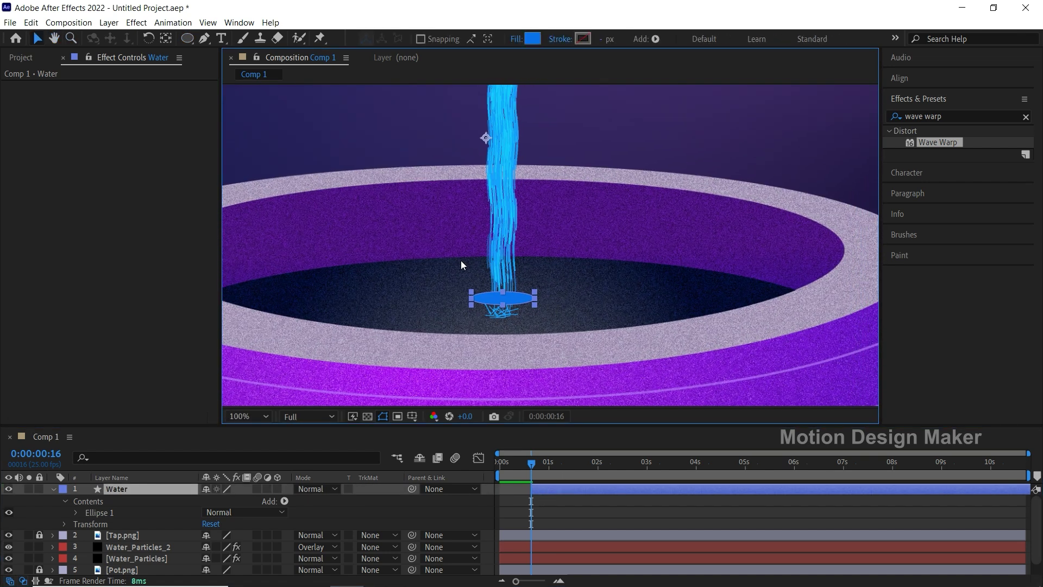
key(y)
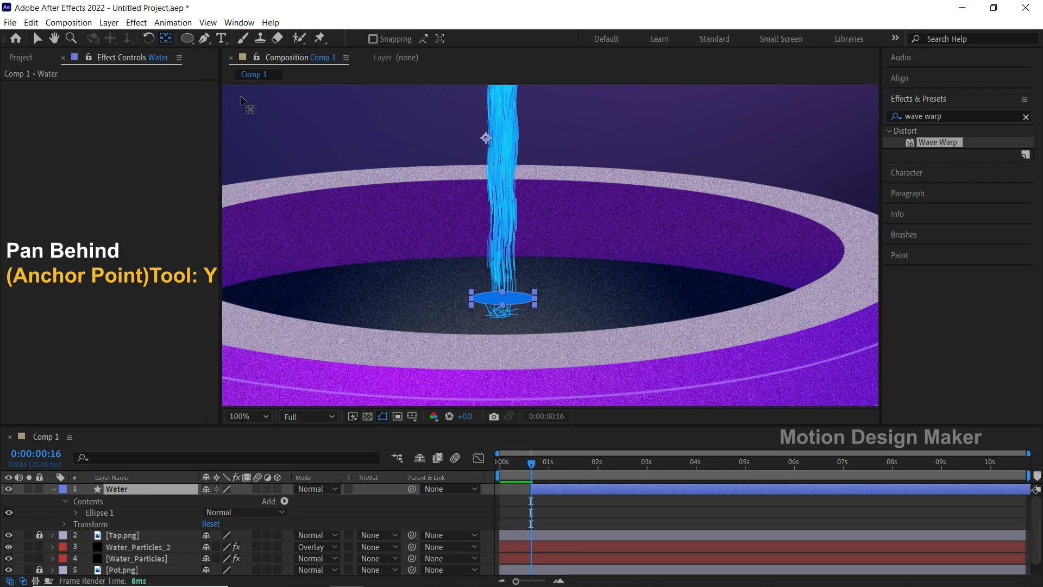
drag(488, 142, 503, 298)
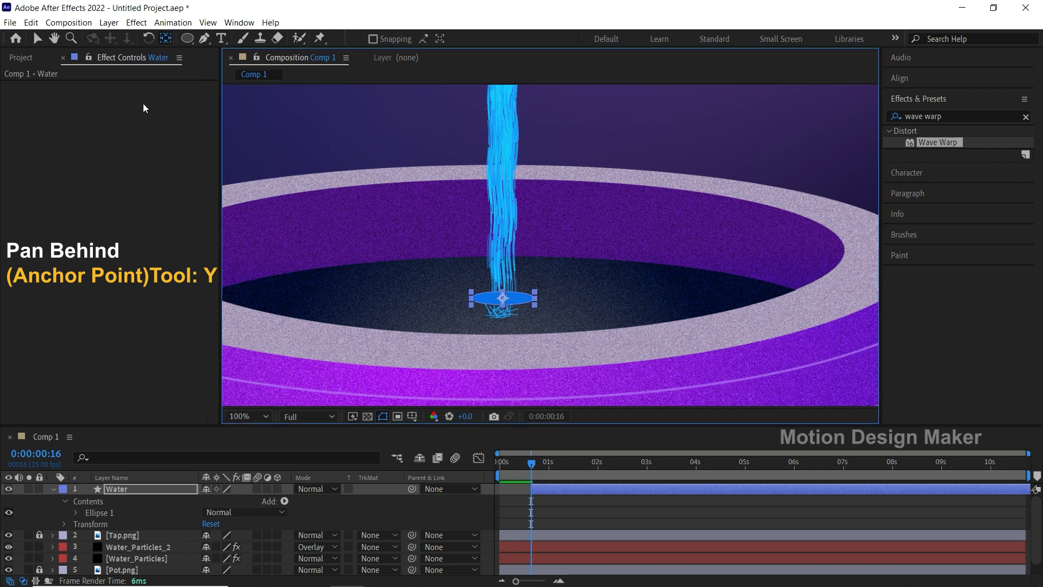
click(37, 38)
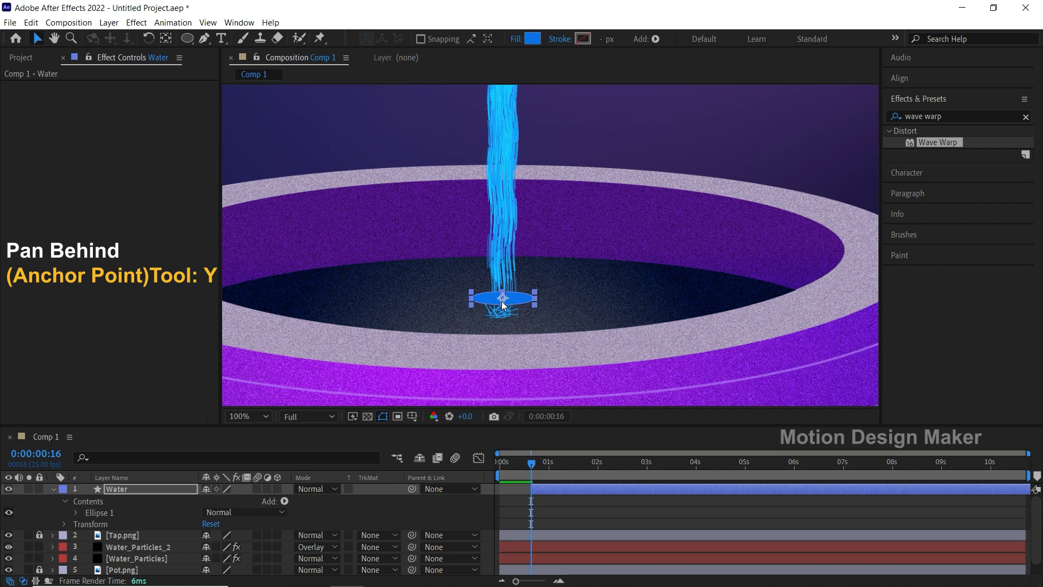
drag(503, 305, 513, 314)
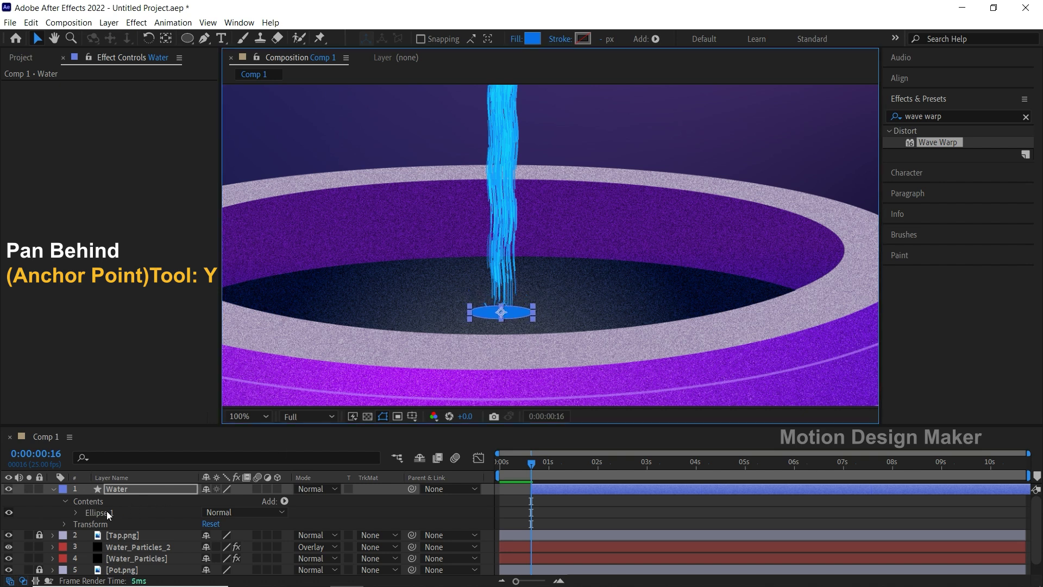
Step: Convert the Ellipse 1 path into an editable Bezier path
click(75, 512)
click(127, 525)
right_click(129, 524)
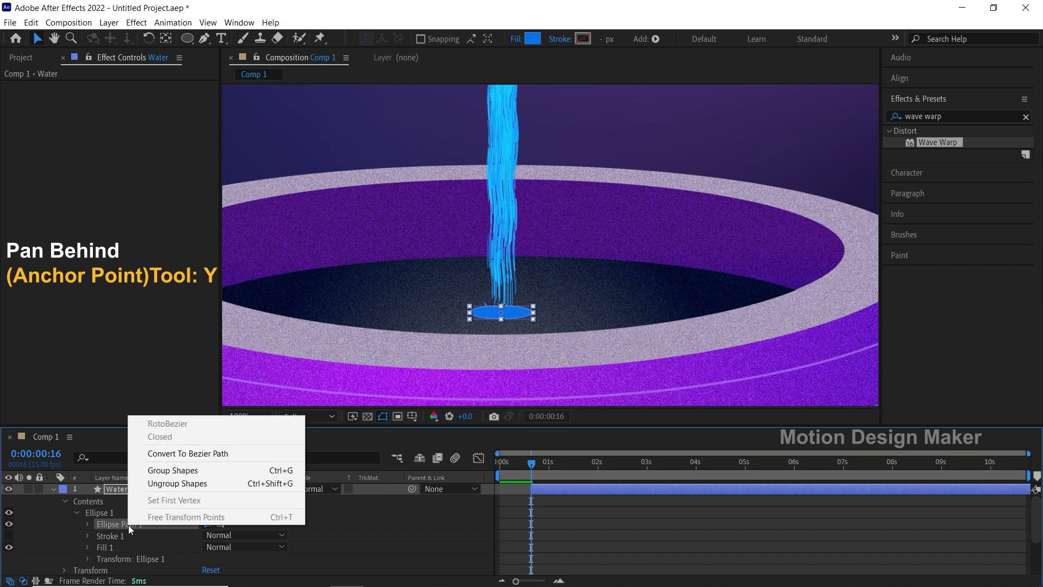
click(242, 454)
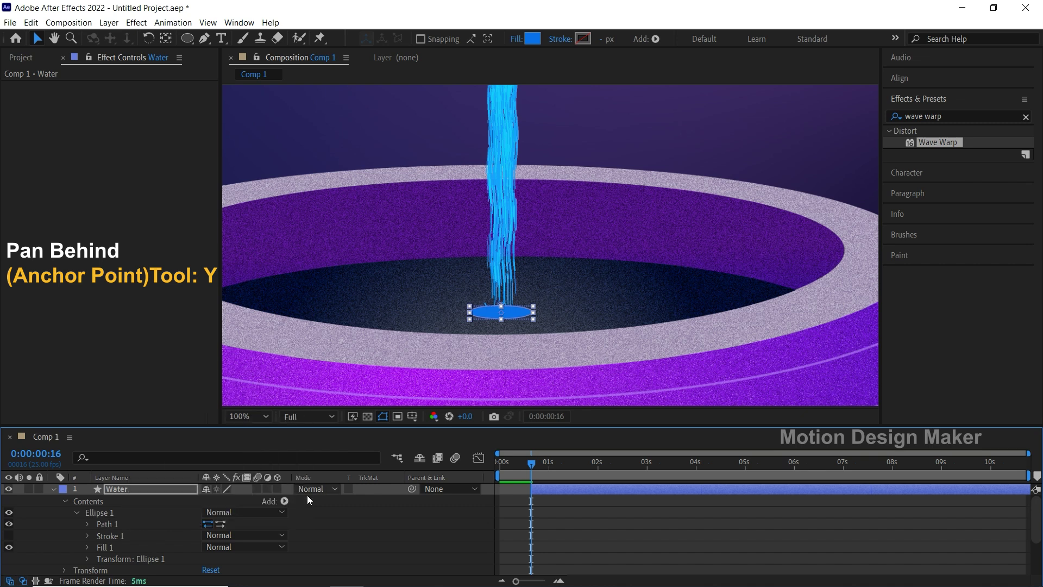
click(534, 490)
drag(549, 426, 548, 406)
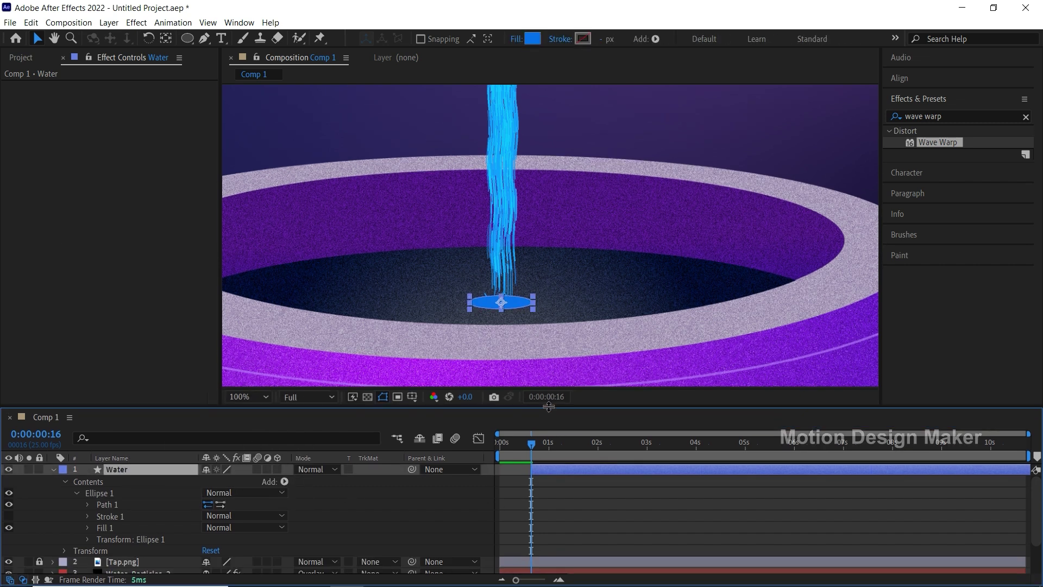
Step: Keyframe the ellipse Path at 0:00:00:16 and 0:00:03:07, then hide Water_Particles_2
click(111, 504)
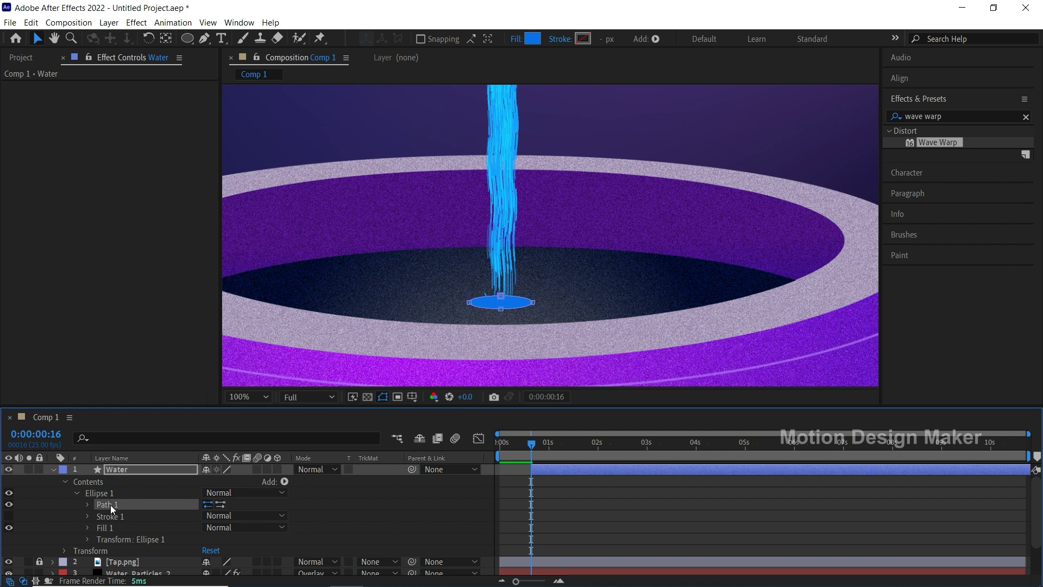
click(87, 504)
click(110, 515)
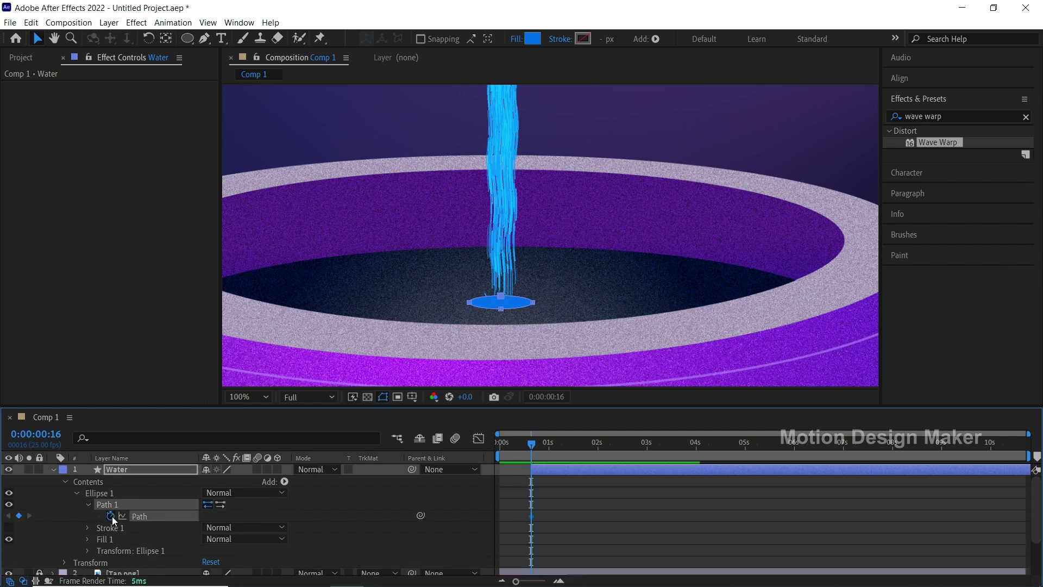
drag(667, 449, 662, 449)
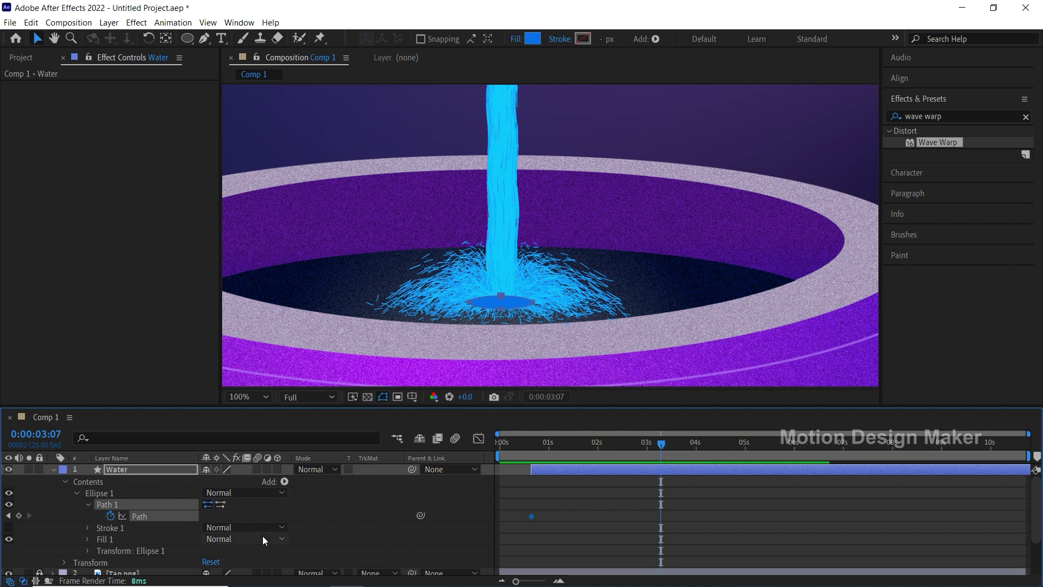
click(18, 515)
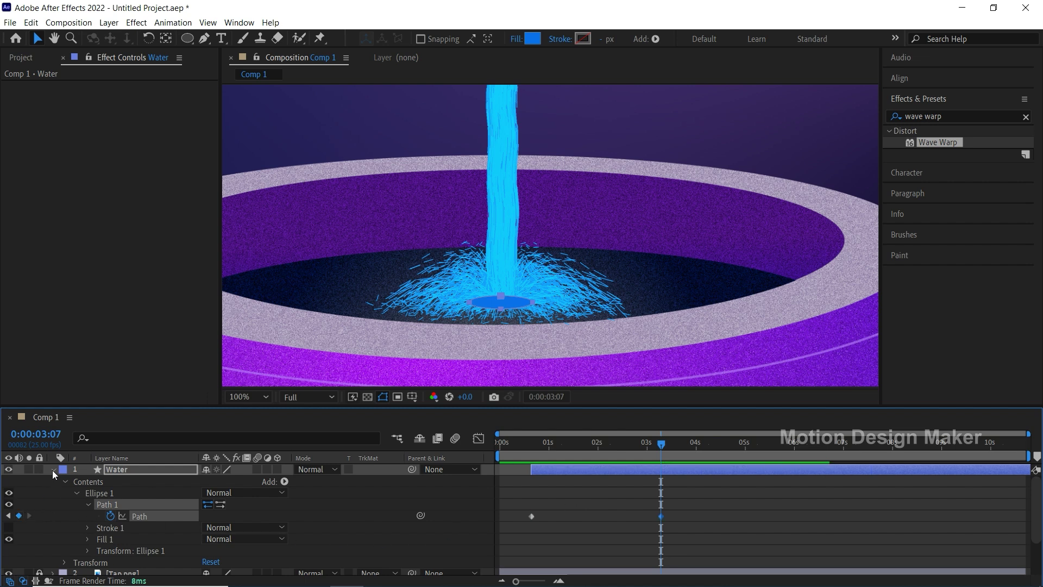
click(53, 469)
click(9, 493)
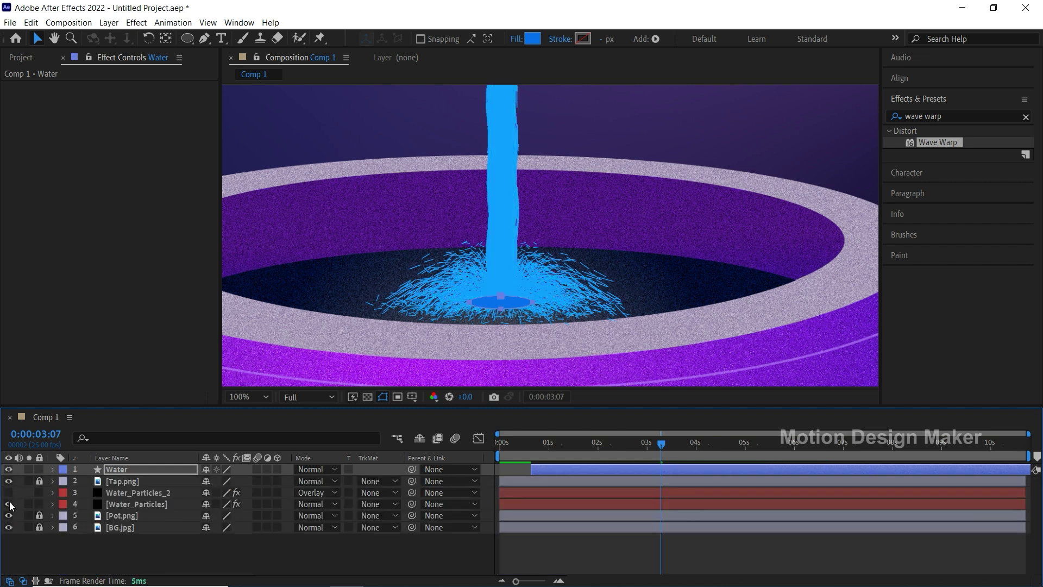
Step: Hide Water_Particles and enlarge the 0:00:03:07 water ellipse to about the pot's width
click(9, 504)
click(654, 470)
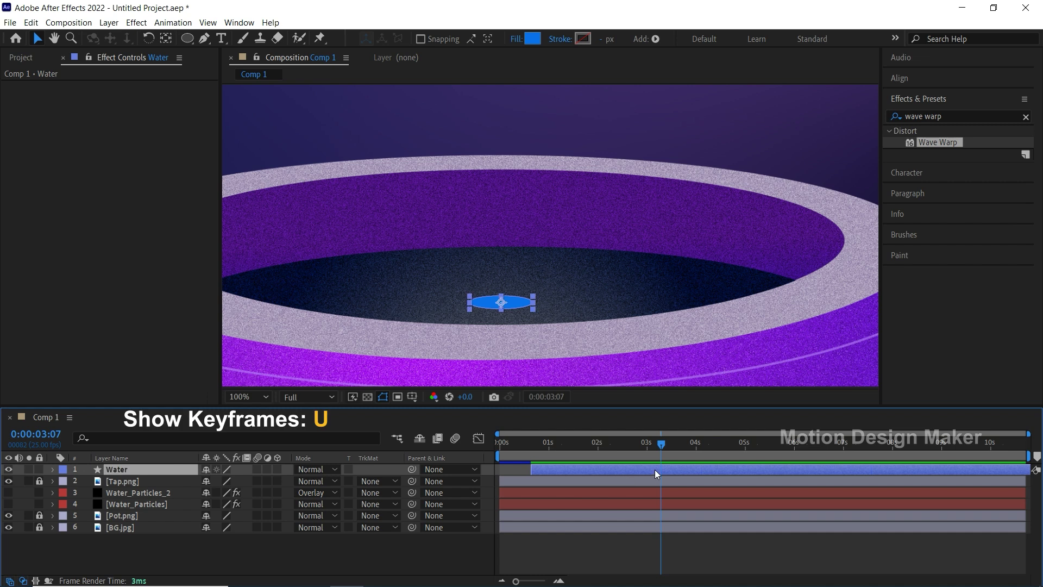
key(u)
click(661, 482)
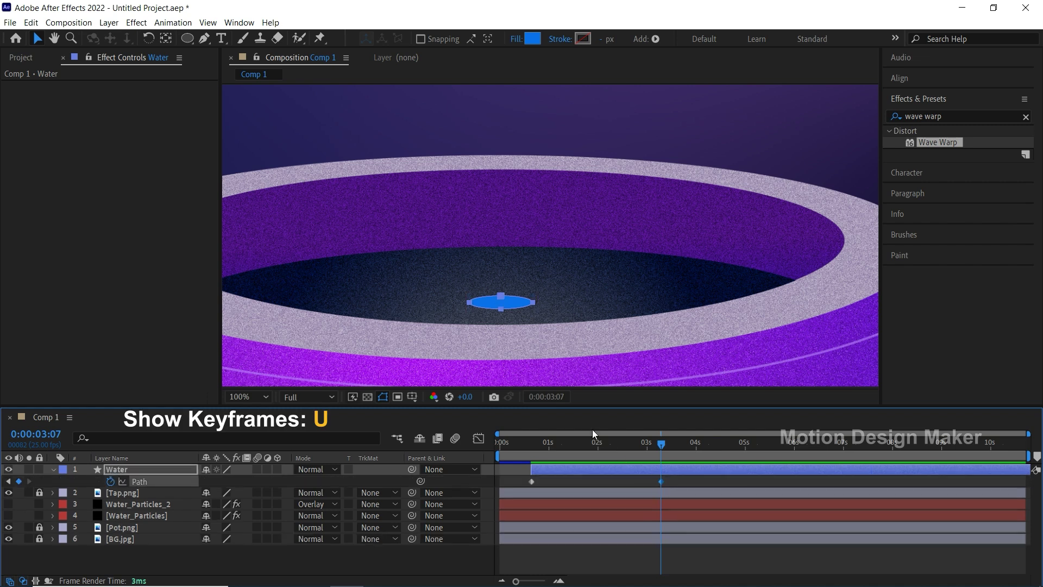
double_click(500, 309)
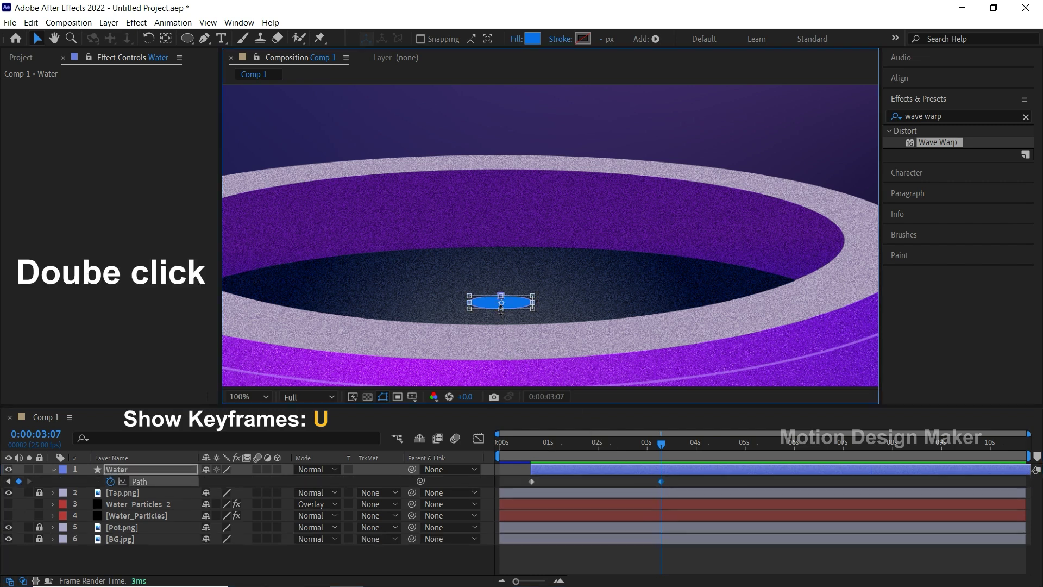
drag(533, 295, 824, 209)
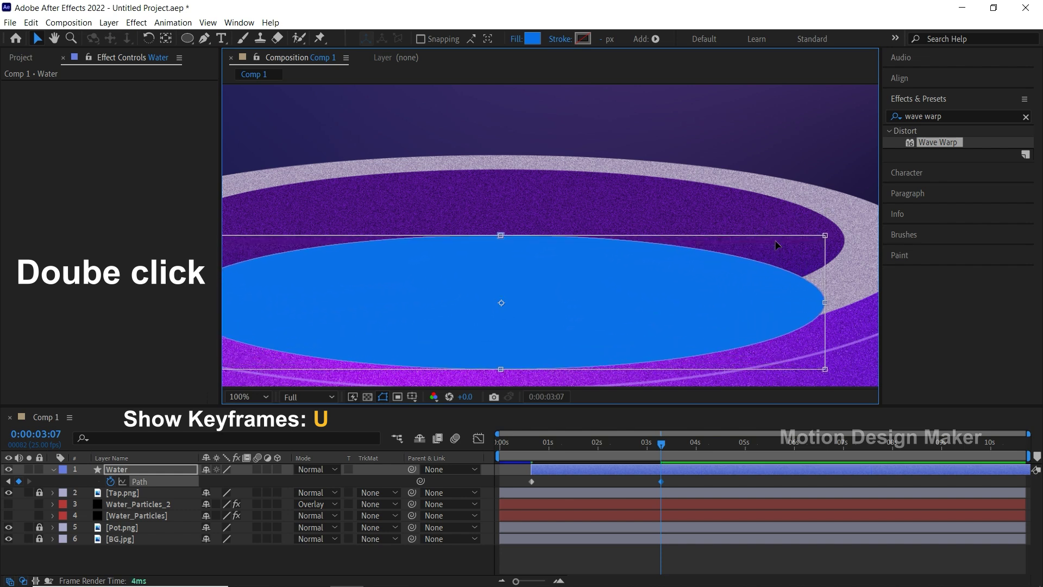
click(664, 454)
Step: Add a Path keyframe at 0:00:08:16 and fit the ellipse inside the pot's rim
drag(665, 451, 674, 450)
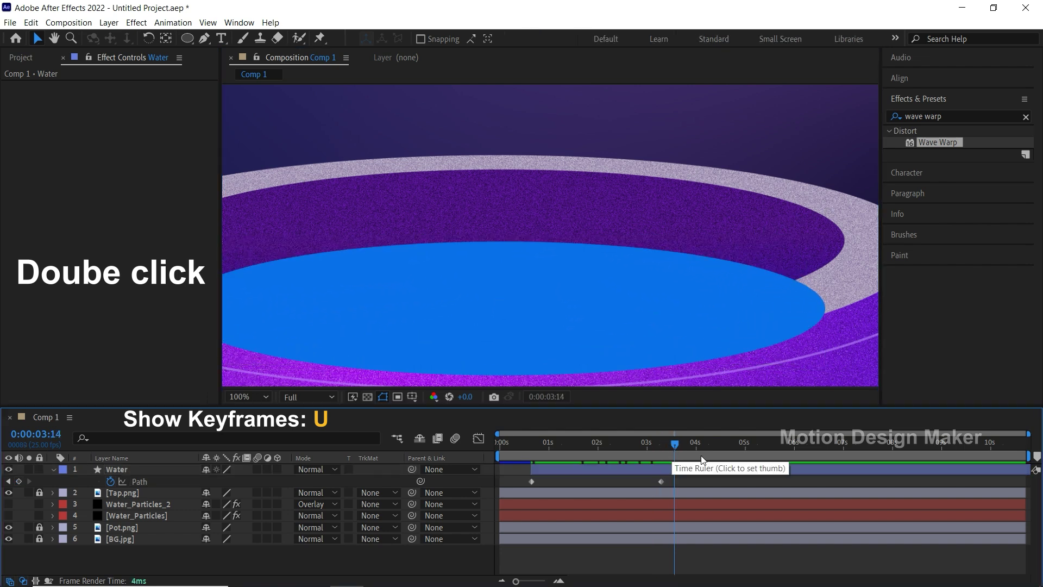
click(924, 444)
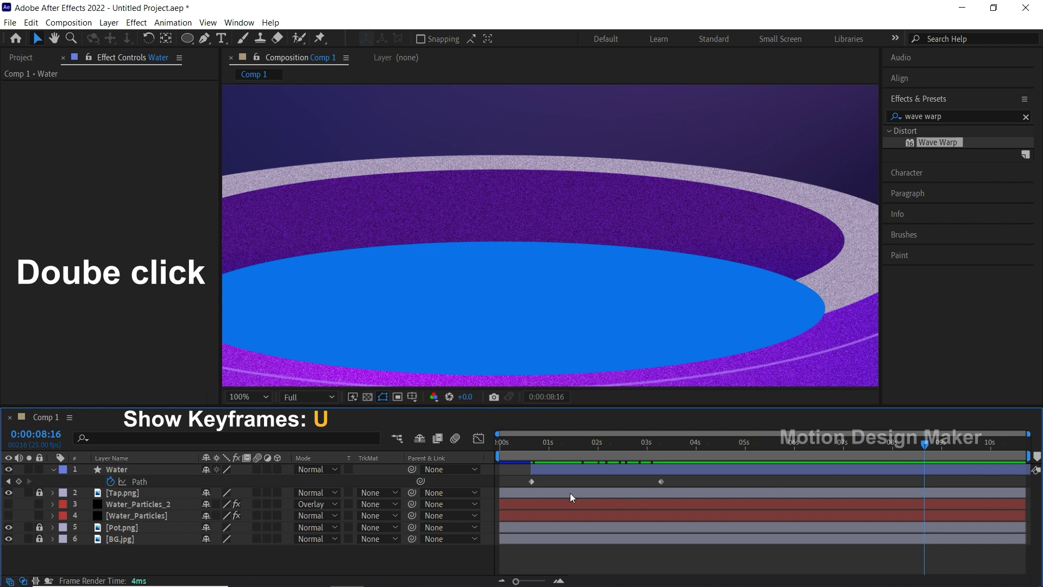
click(19, 481)
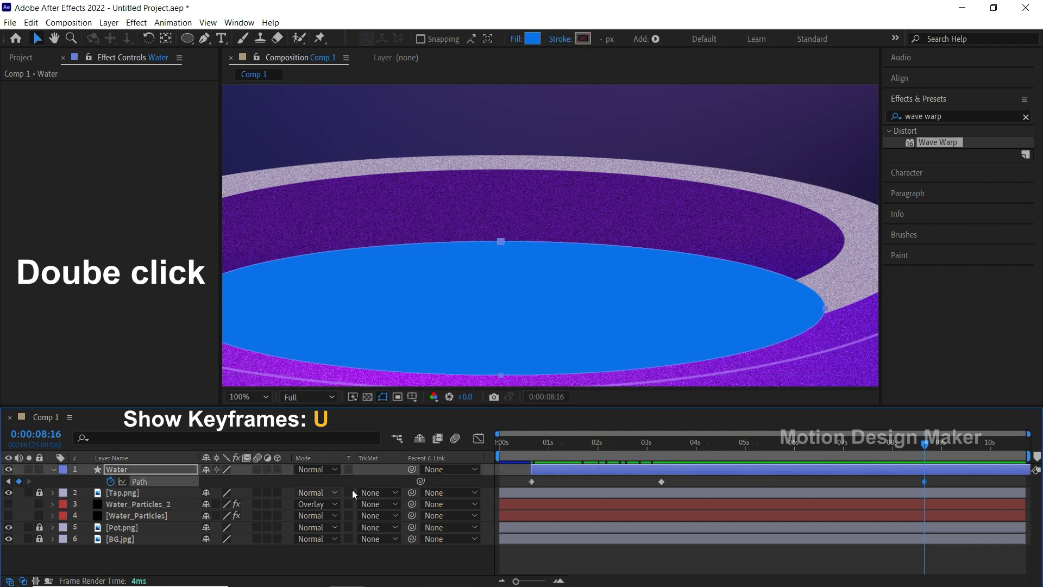
click(925, 481)
double_click(500, 243)
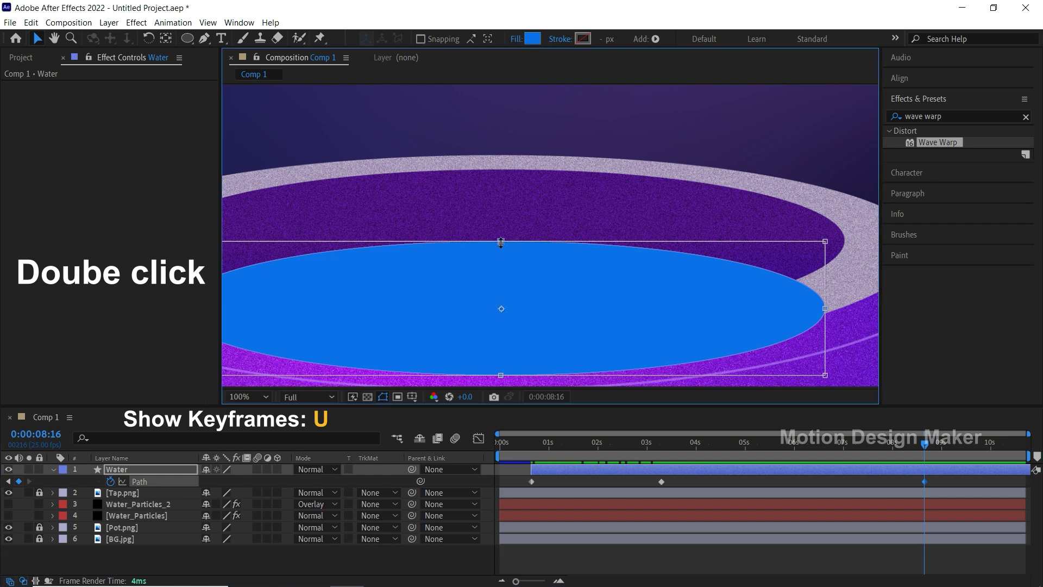
key(comma)
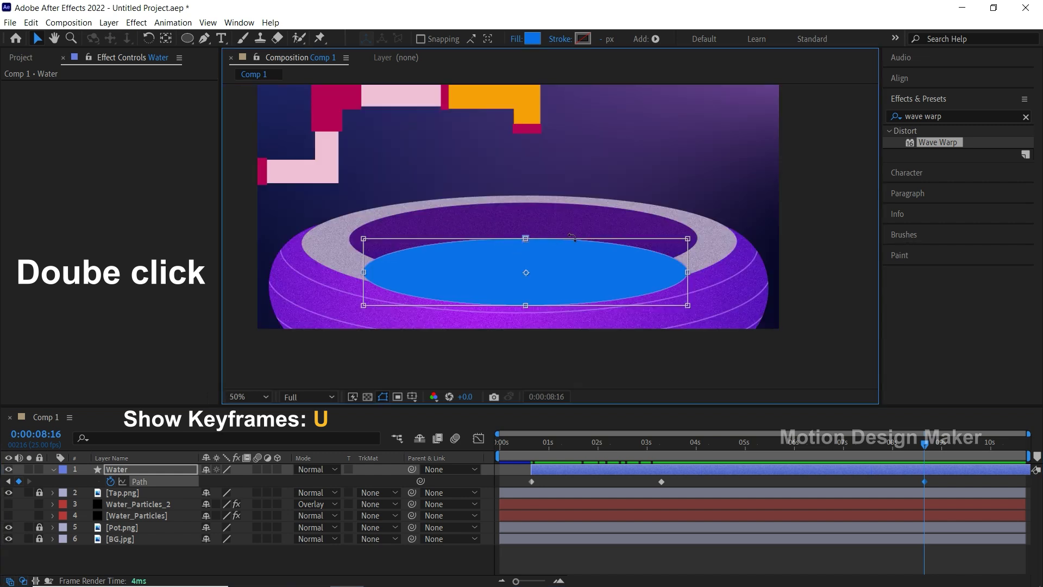
drag(689, 238, 700, 235)
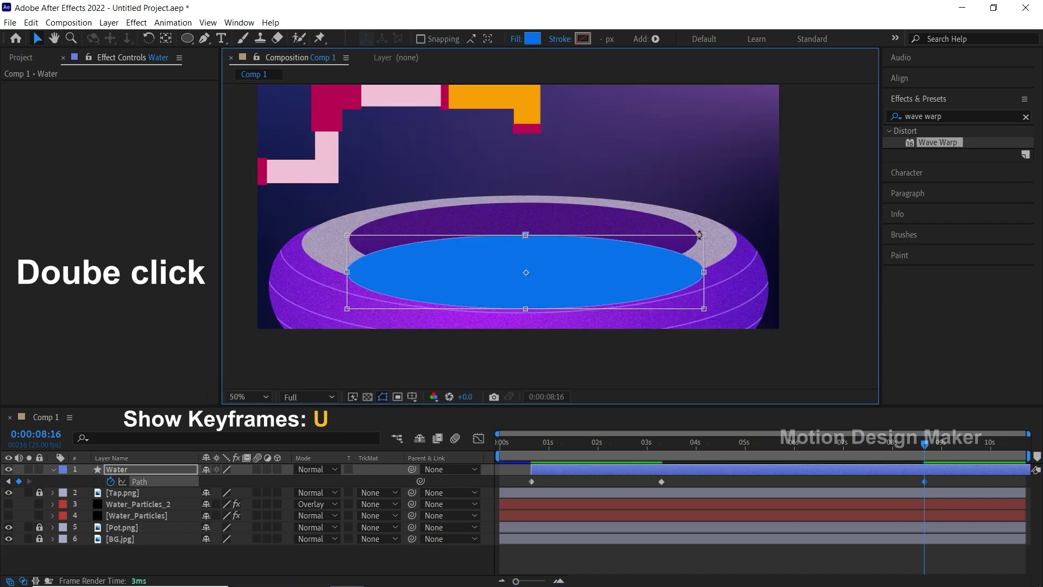
drag(546, 271, 547, 249)
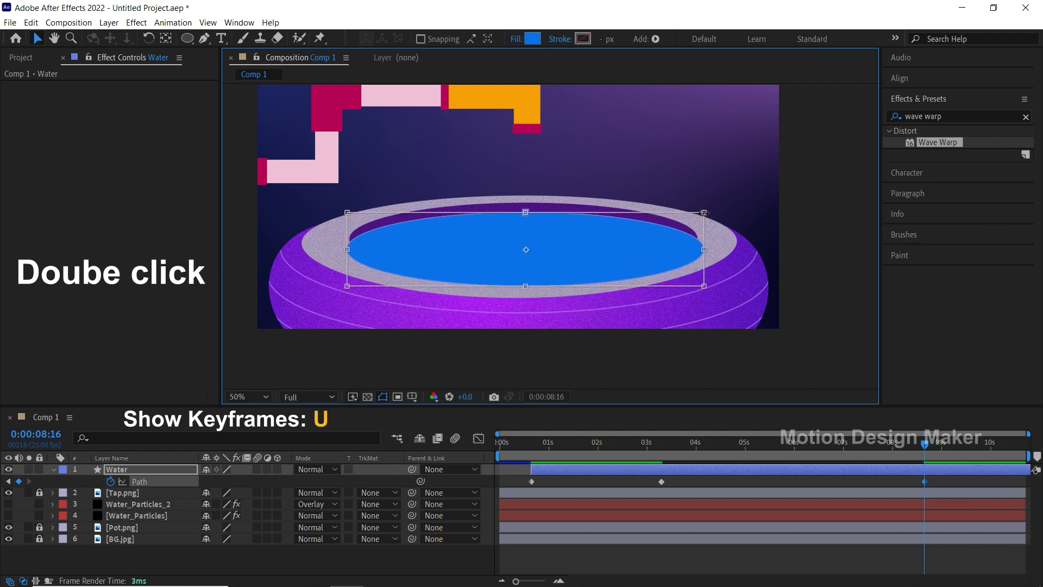
drag(704, 212, 698, 214)
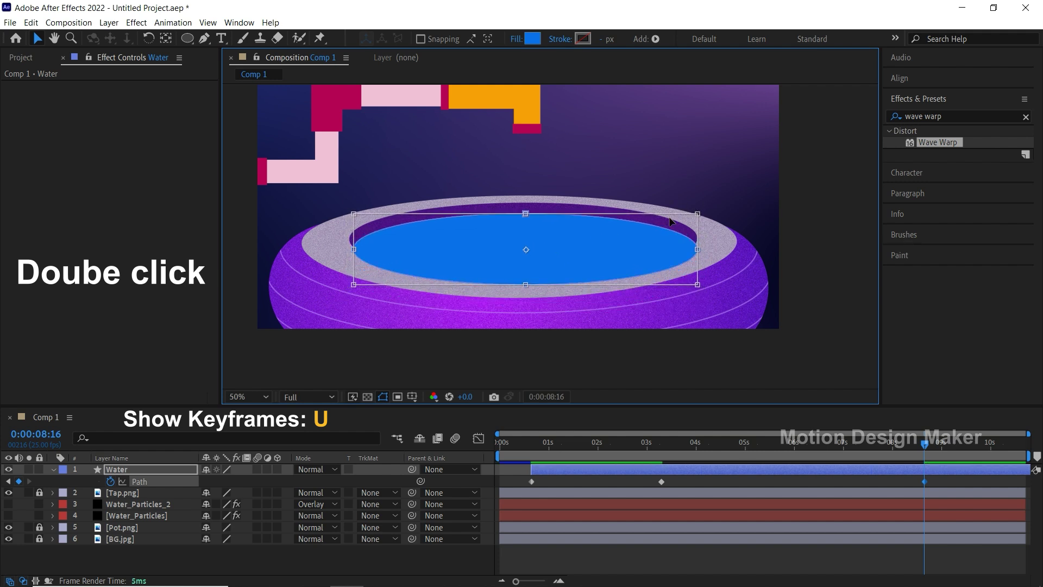
drag(552, 241, 548, 237)
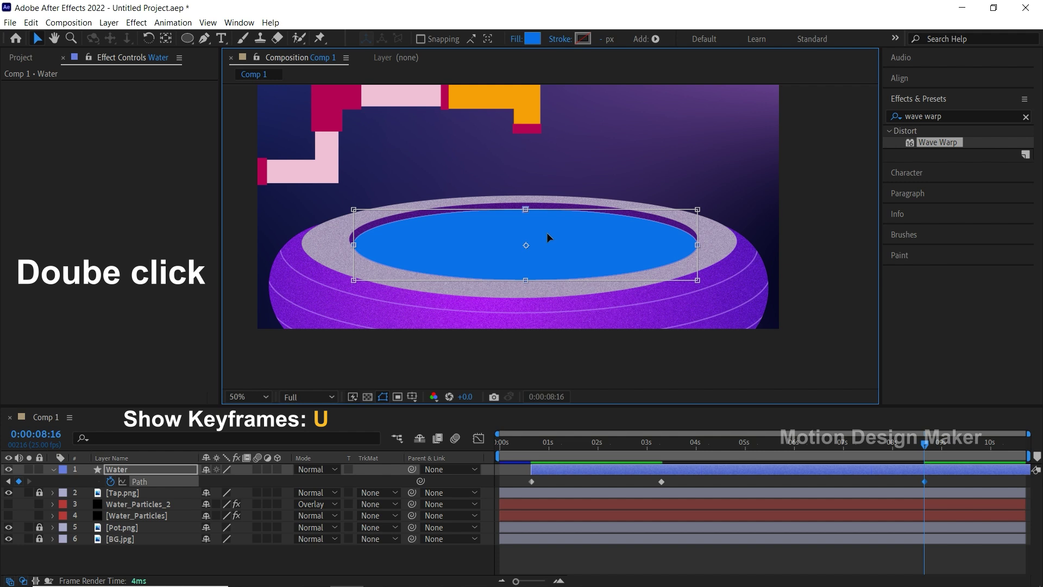
click(870, 480)
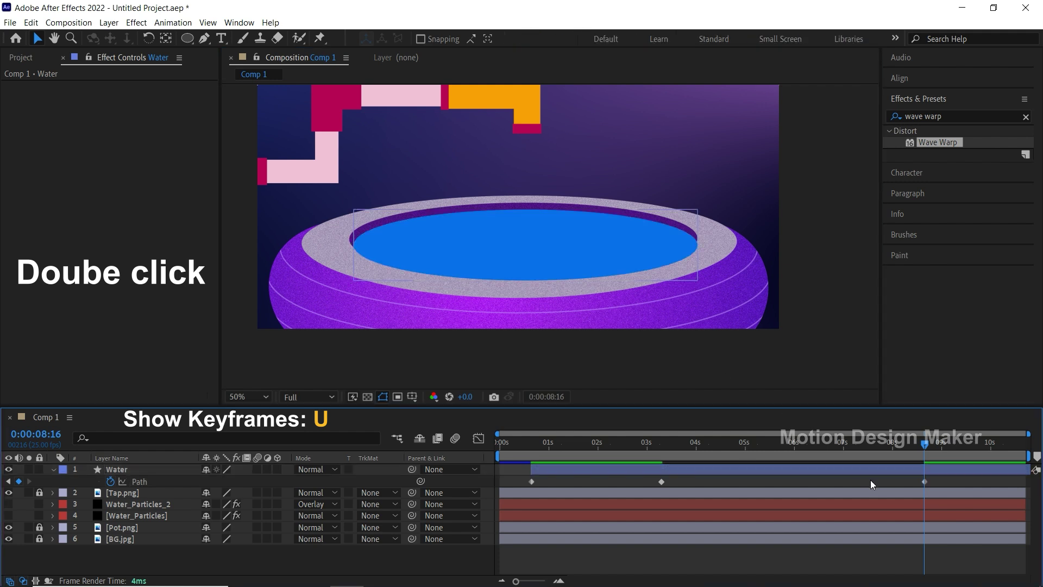
Step: Preview the growing pool, then stop at 0:00:04:11 and expand the Water layer's contents
mouse_move(937, 444)
mouse_down()
mouse_move(670, 443)
mouse_move(508, 460)
mouse_up()
key(space)
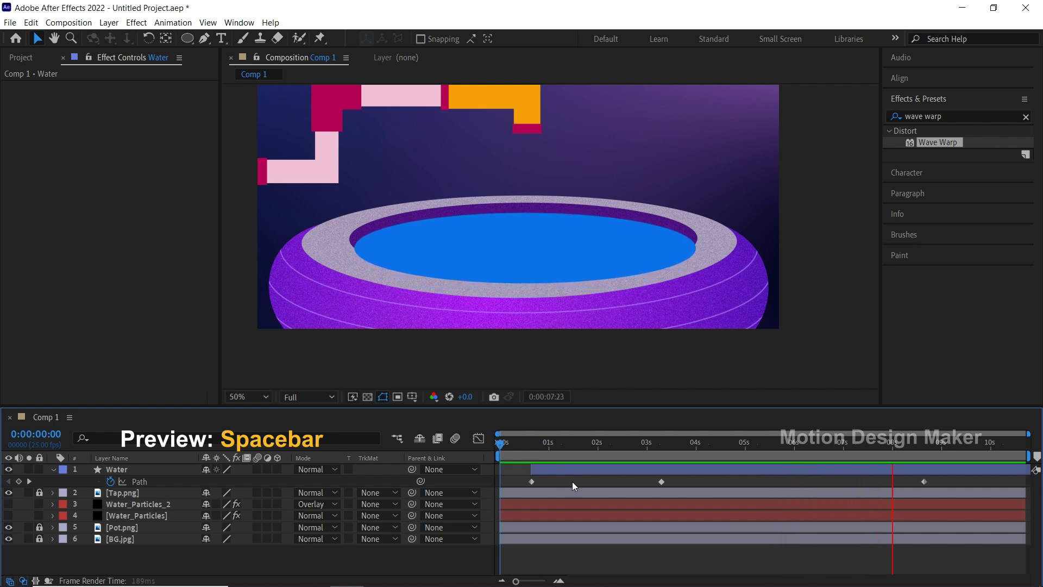
key(space)
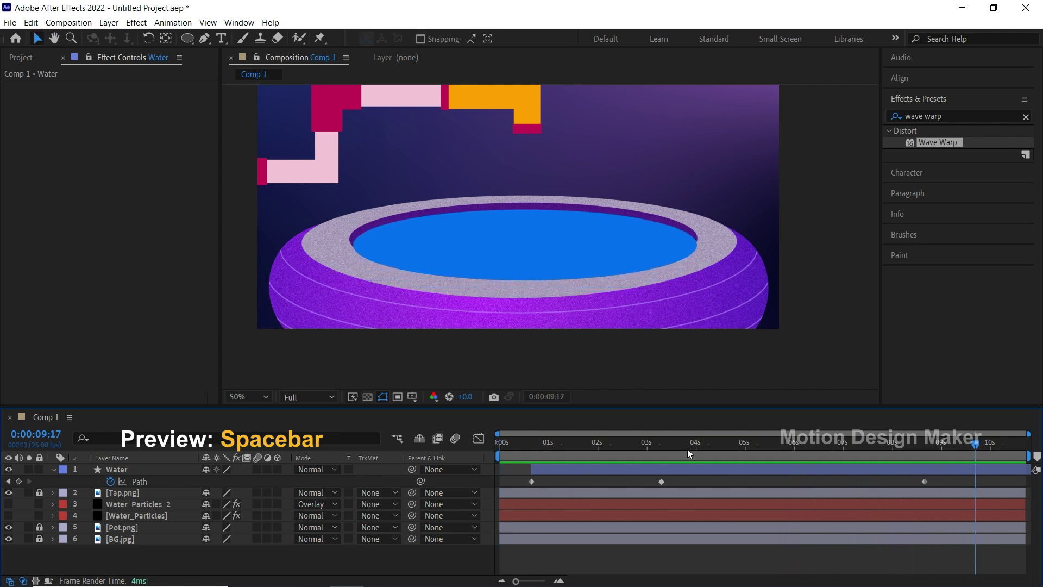
click(717, 447)
click(725, 469)
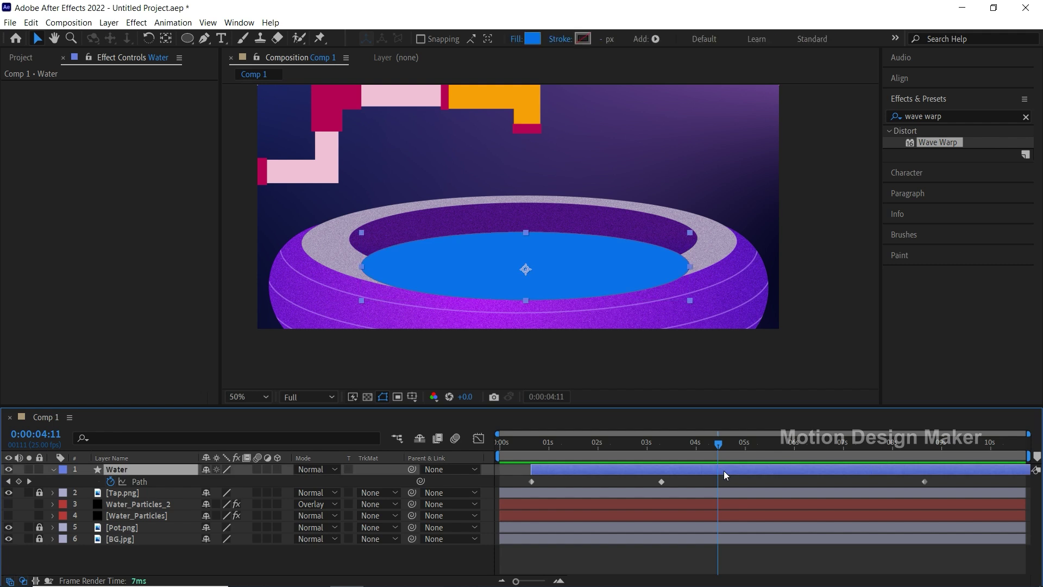
click(56, 470)
click(76, 493)
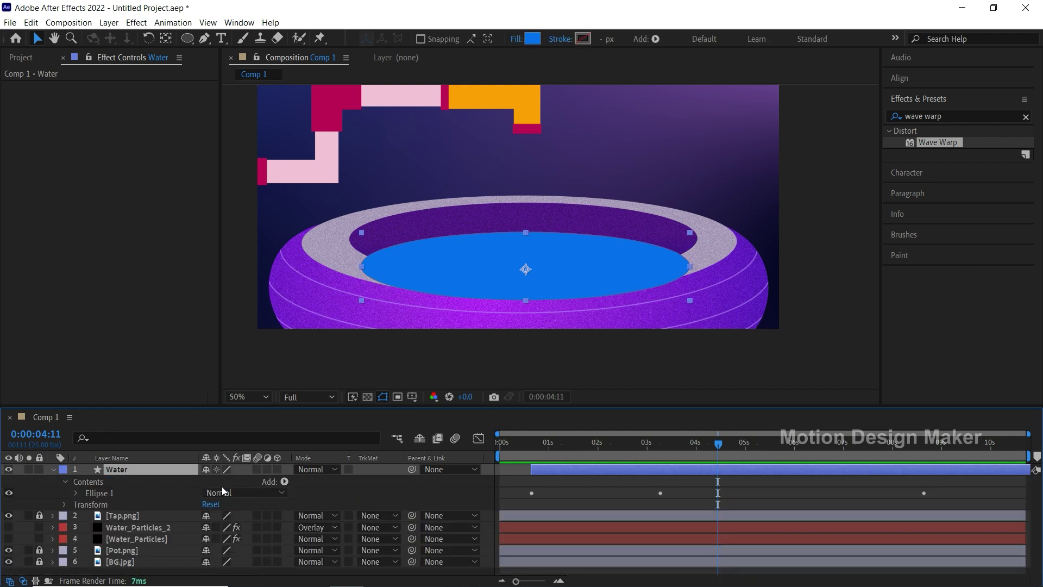
Step: Add Wiggle Paths to the water shape with Detail 50 and zoom to 200% on its edge
click(283, 482)
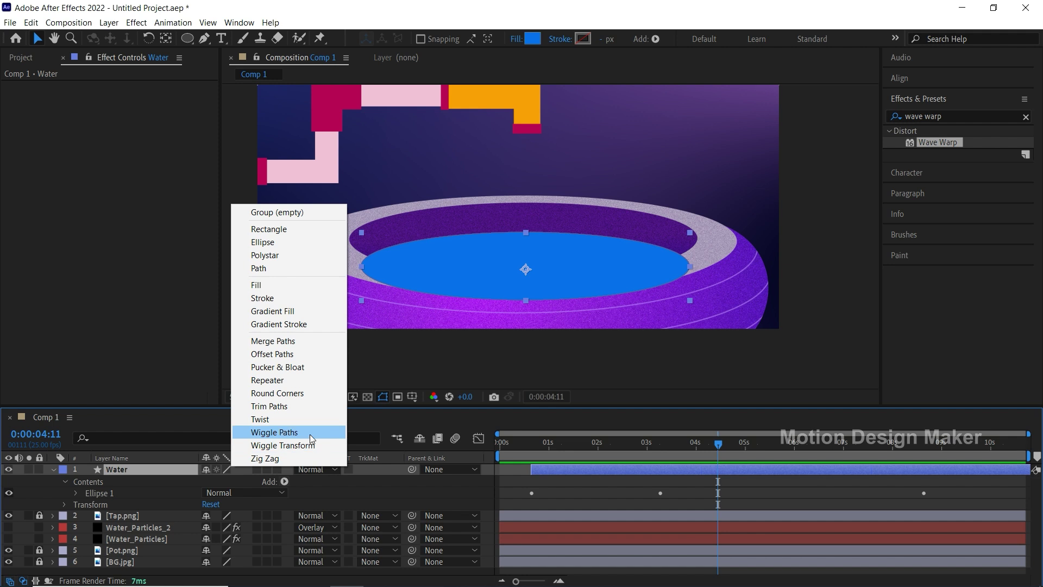
click(310, 433)
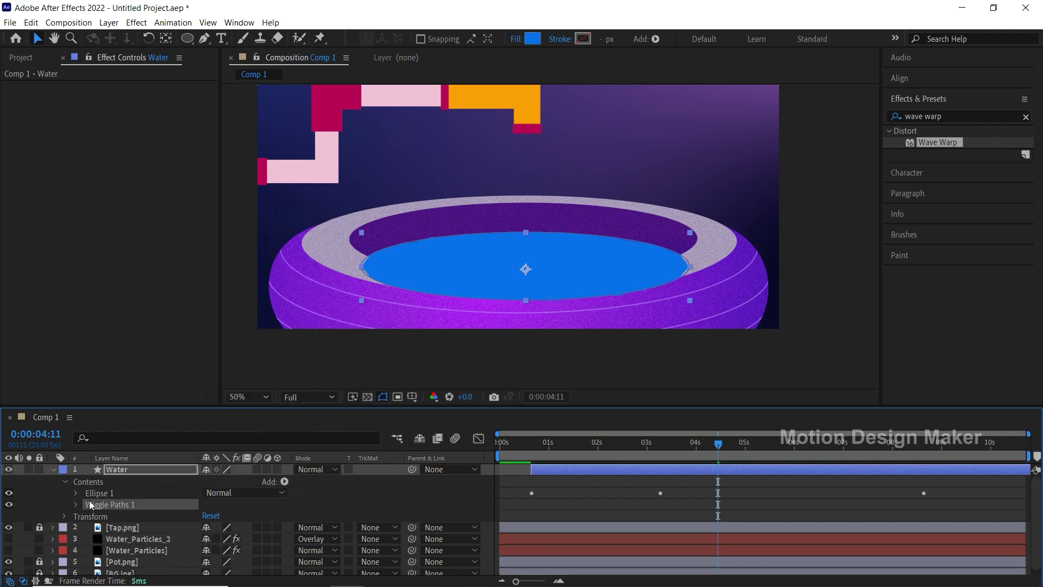
click(76, 504)
click(209, 499)
text(50)
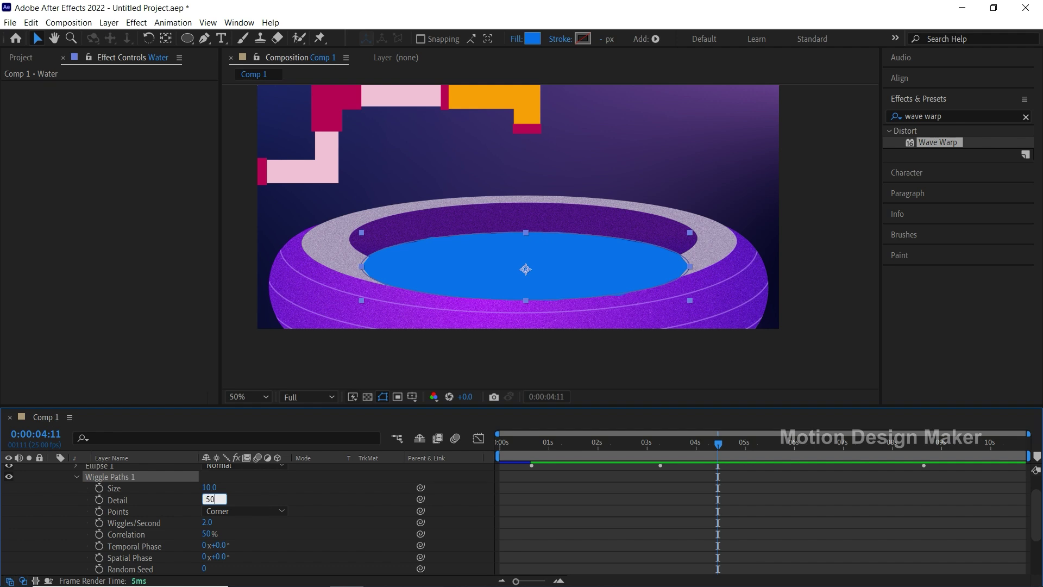
click(263, 498)
click(585, 489)
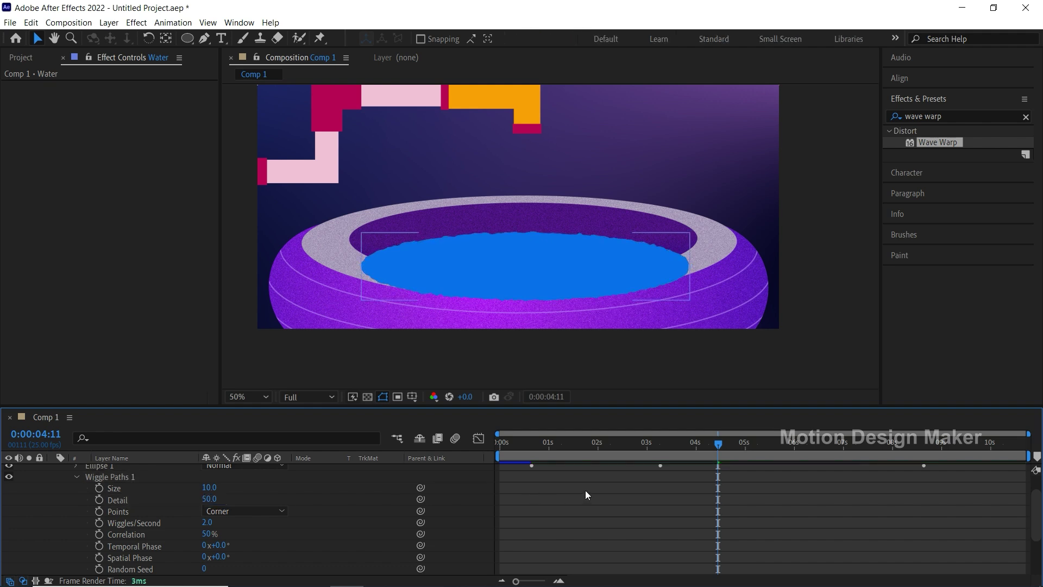
key(z)
click(536, 259)
click(530, 225)
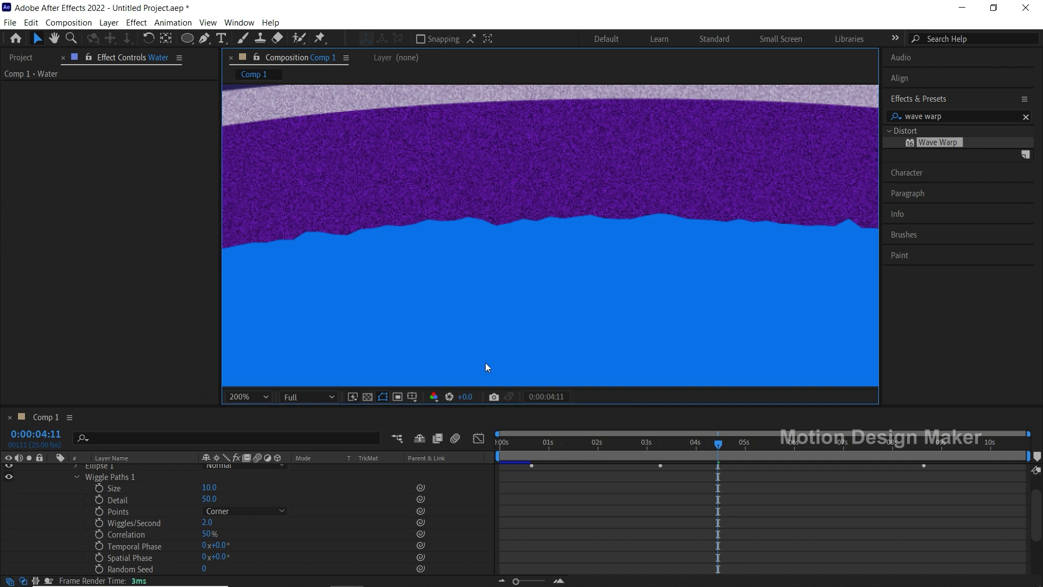
Step: Switch the wiggle points to Smooth, set Detail to 10 and Wiggles/Second to 3
click(283, 510)
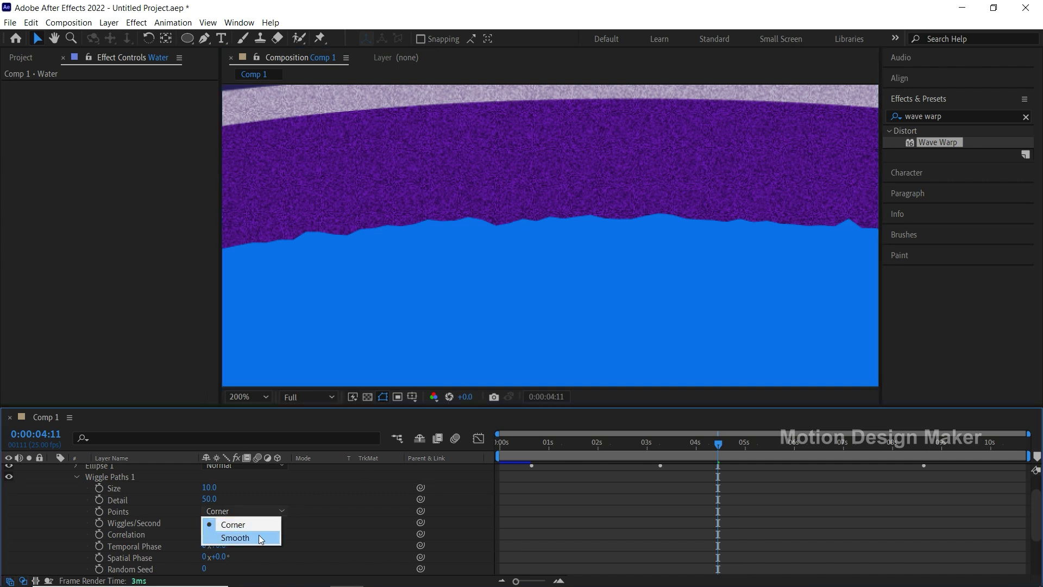
click(260, 538)
click(209, 498)
text(10)
key(Return)
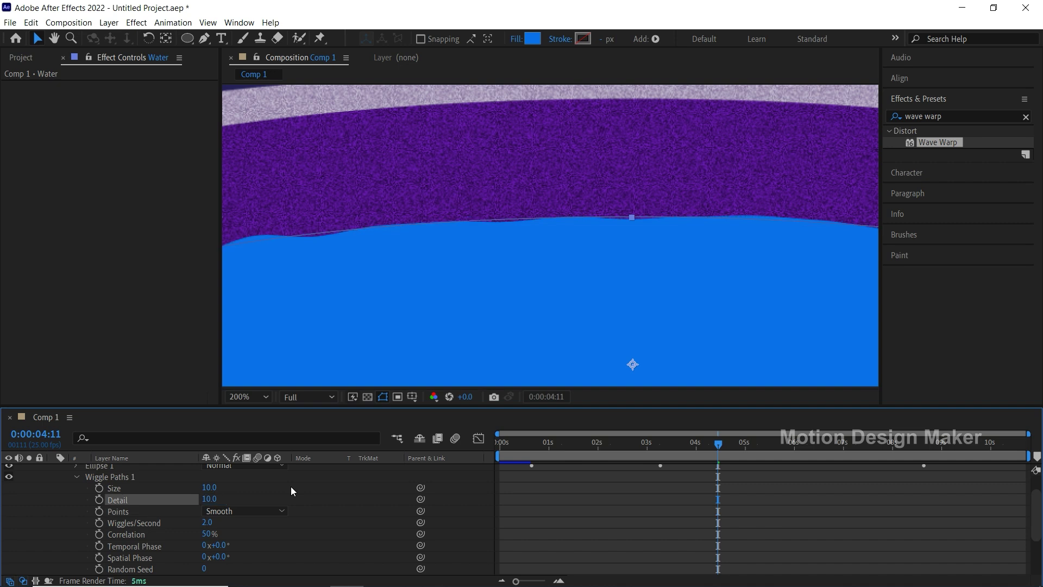
click(208, 522)
text(3)
key(Return)
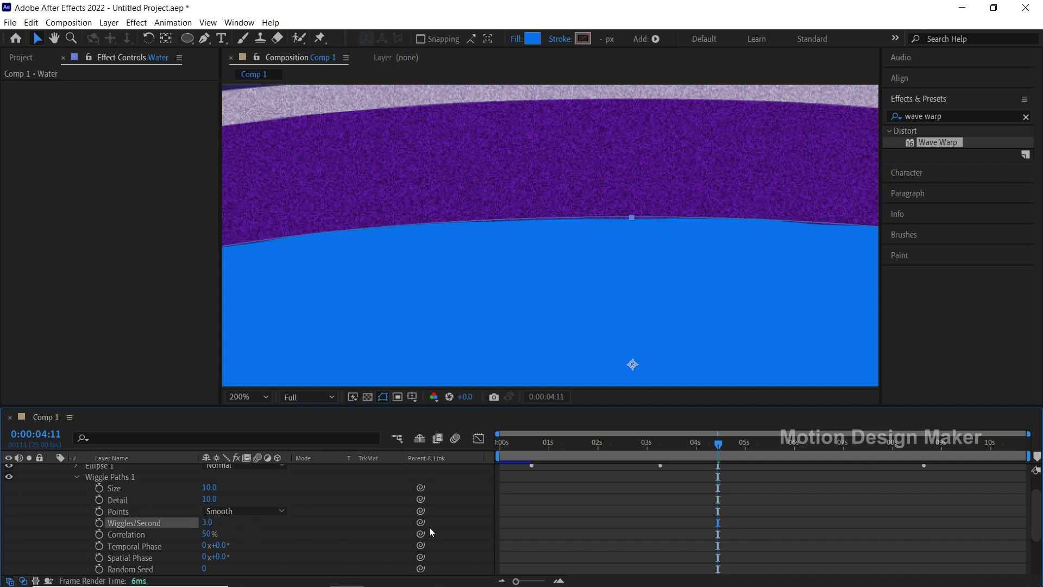
click(541, 511)
scroll(594, 521, down, 2)
scroll(594, 521, up, 4)
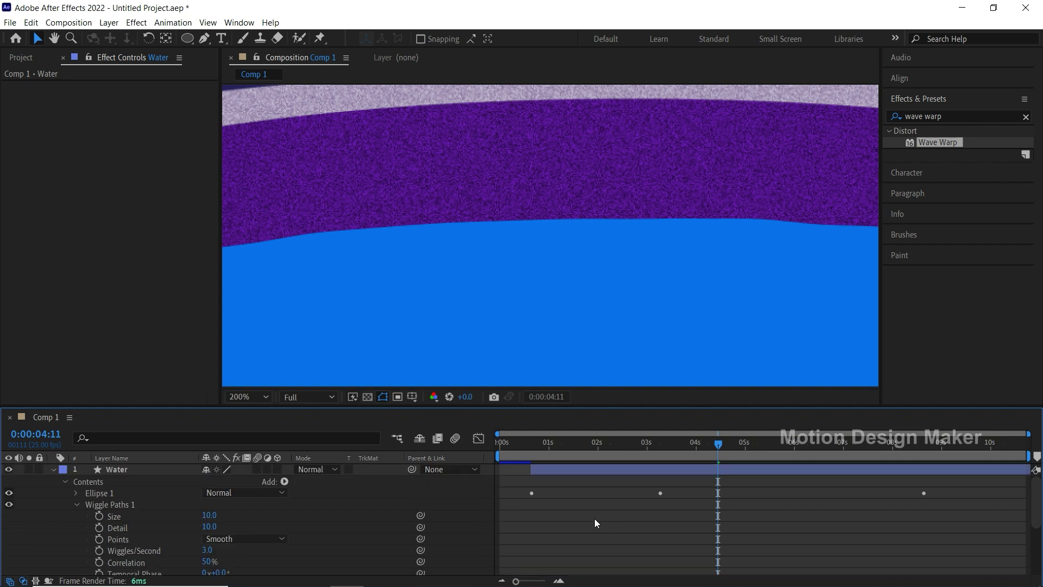
click(266, 397)
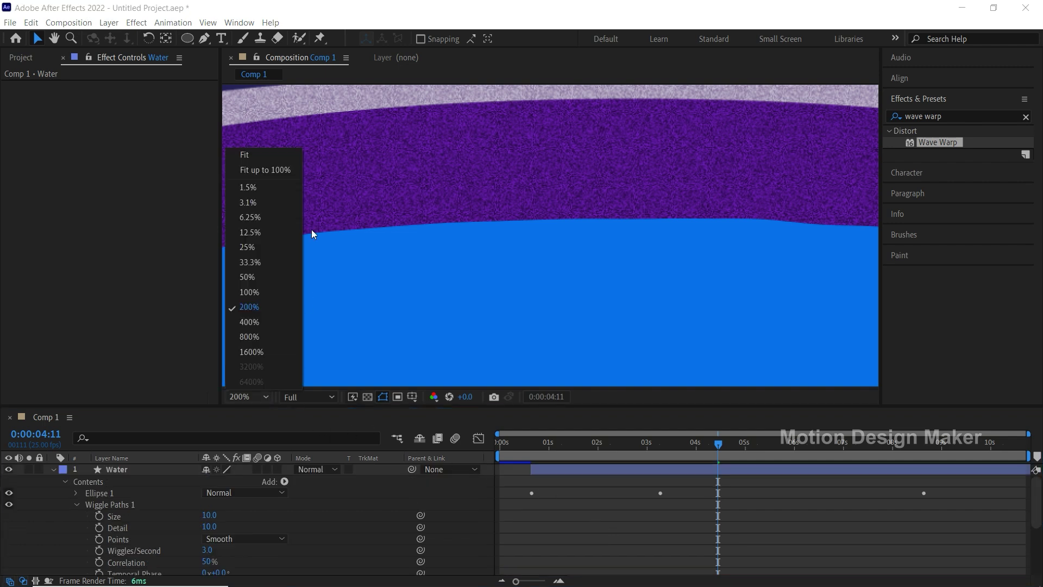
Step: Fit the composition in view and set a wiggle Size keyframe at 0:00:00:16
click(289, 154)
mouse_move(559, 452)
mouse_down()
mouse_move(611, 461)
mouse_move(627, 475)
mouse_move(571, 474)
mouse_up()
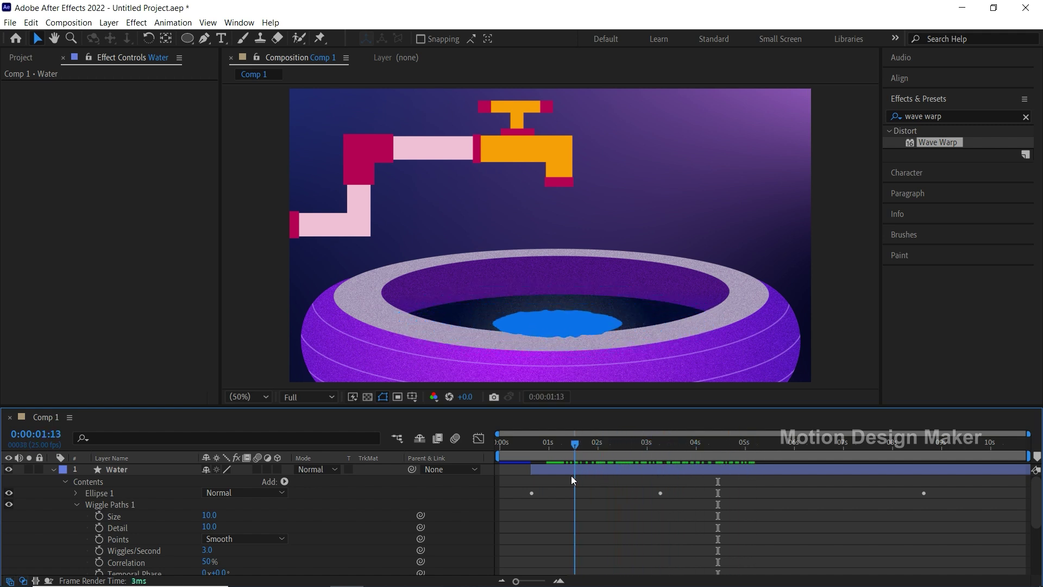
drag(601, 408, 580, 461)
drag(542, 497, 532, 501)
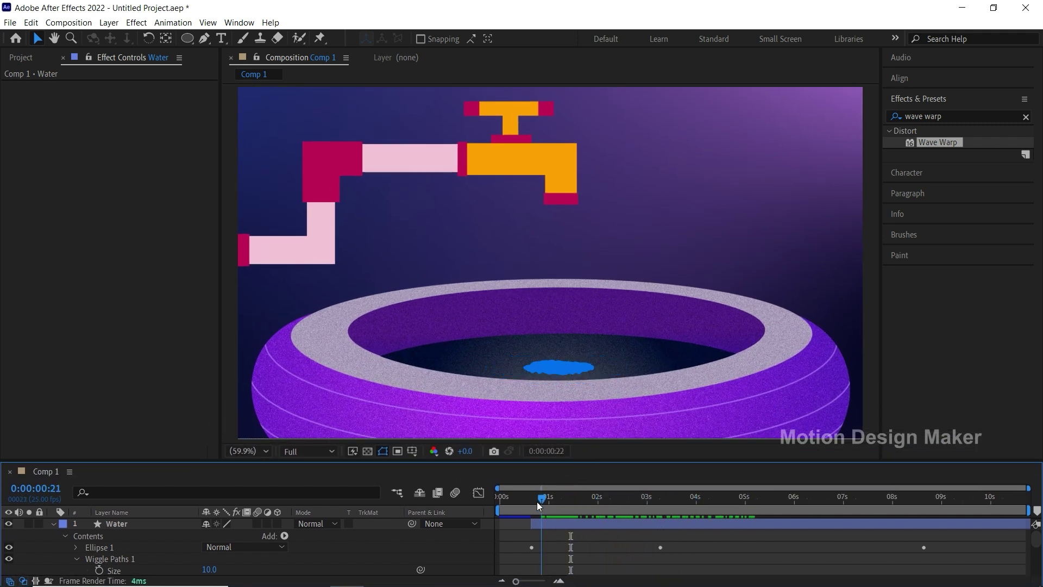
click(540, 523)
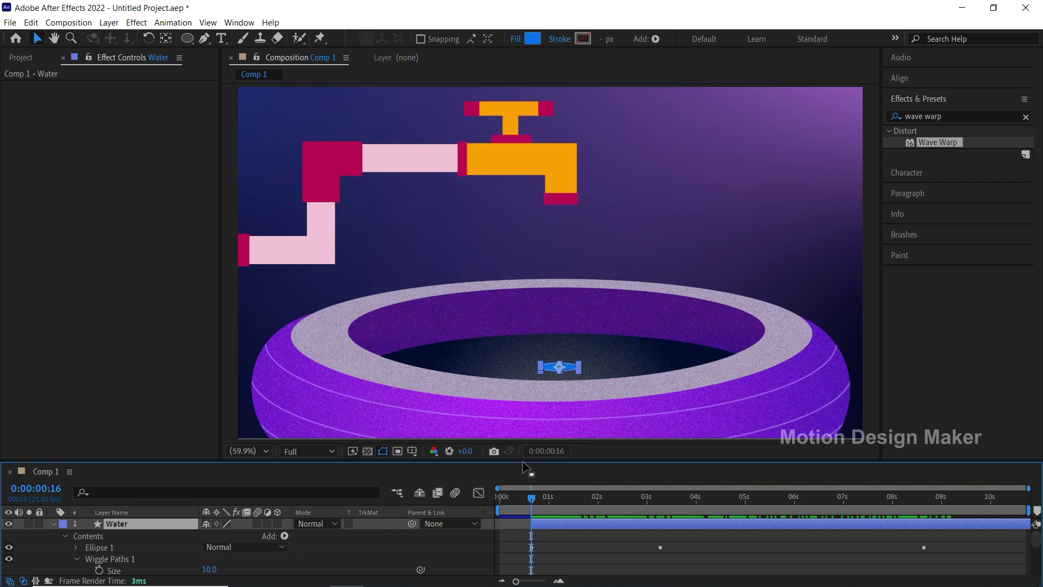
drag(524, 461, 521, 452)
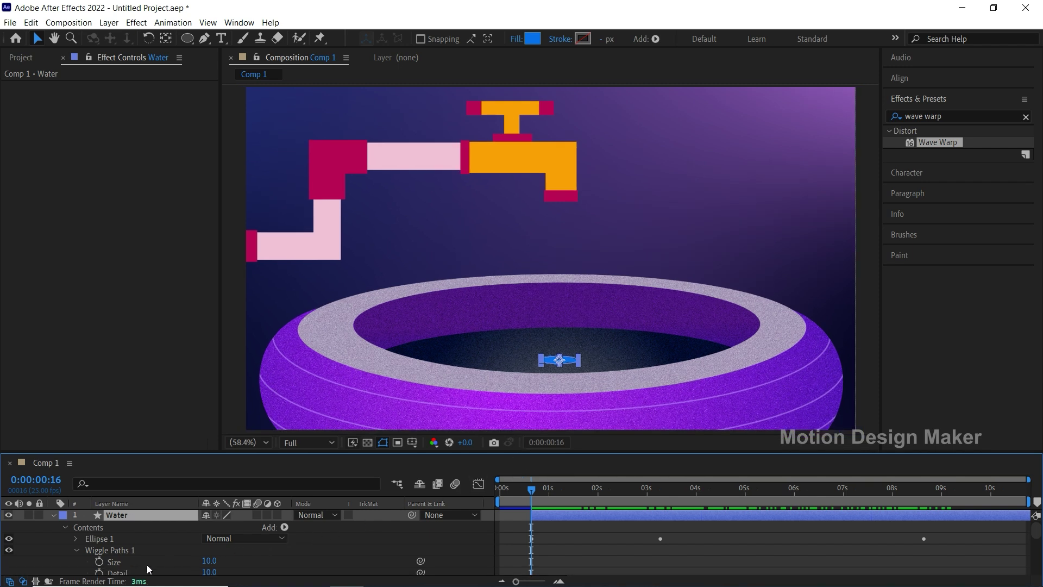
click(99, 562)
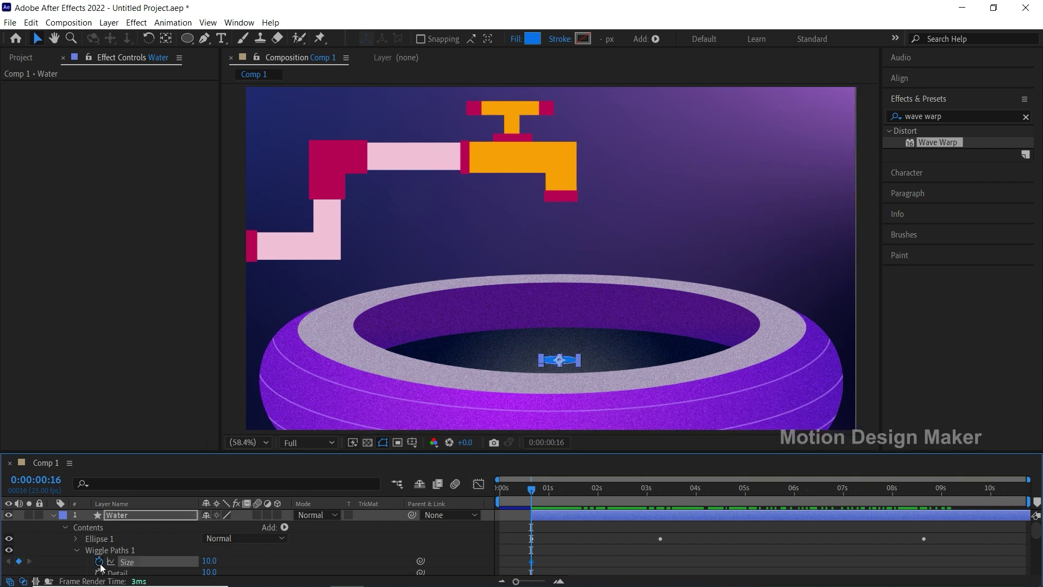
Step: Add a Size keyframe of 10 at 0:00:03:07 and change the 00:16 Size to 0
click(546, 514)
key(u)
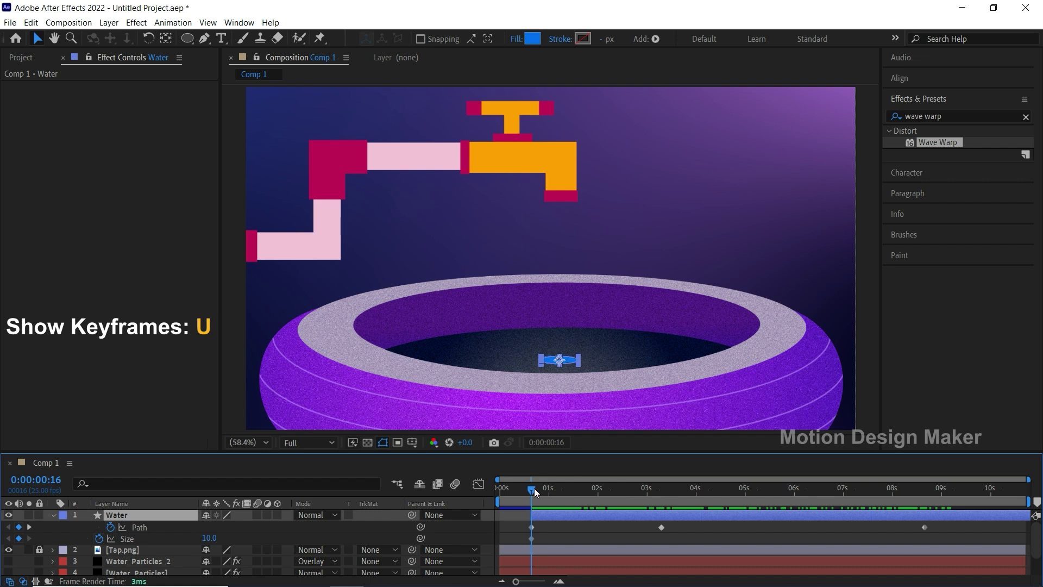
drag(533, 492, 660, 491)
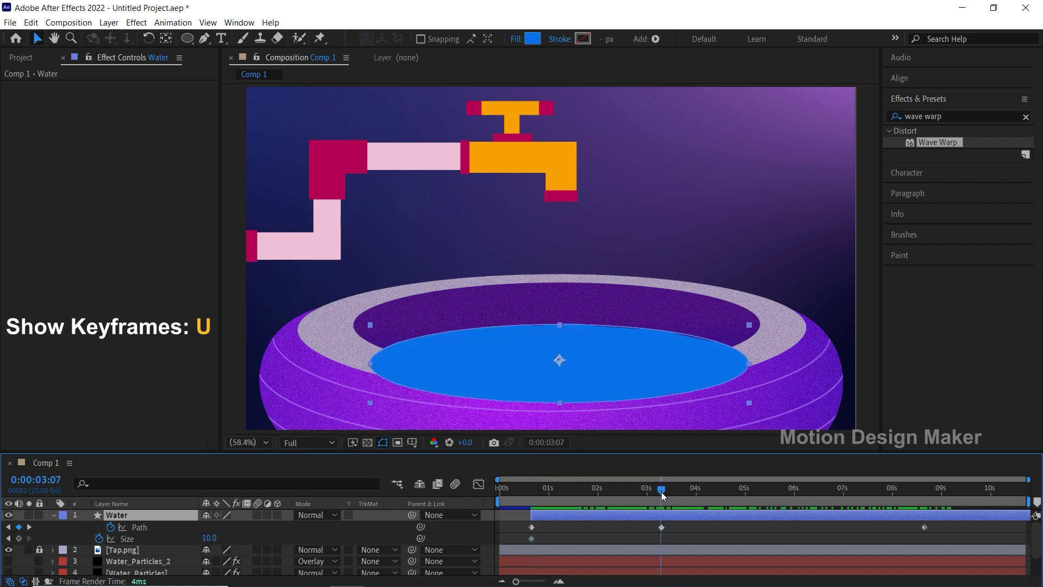
click(19, 538)
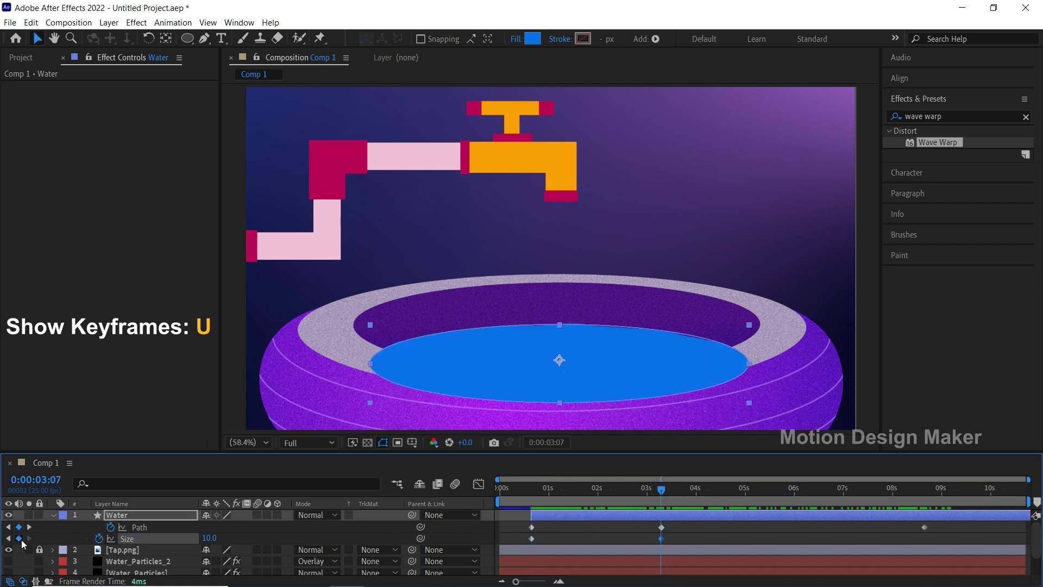
click(532, 493)
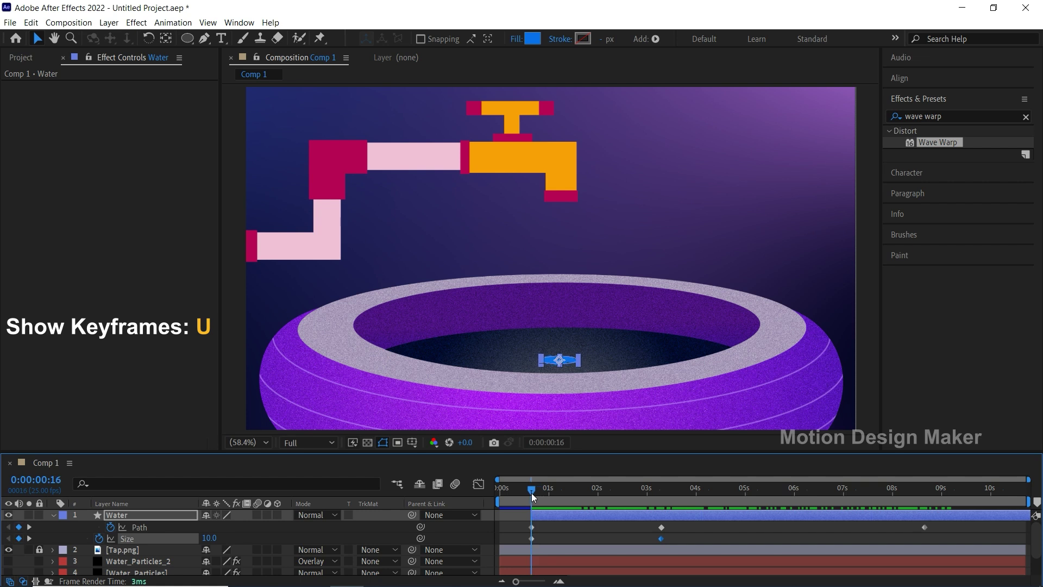
click(499, 537)
click(209, 538)
text(0)
key(Return)
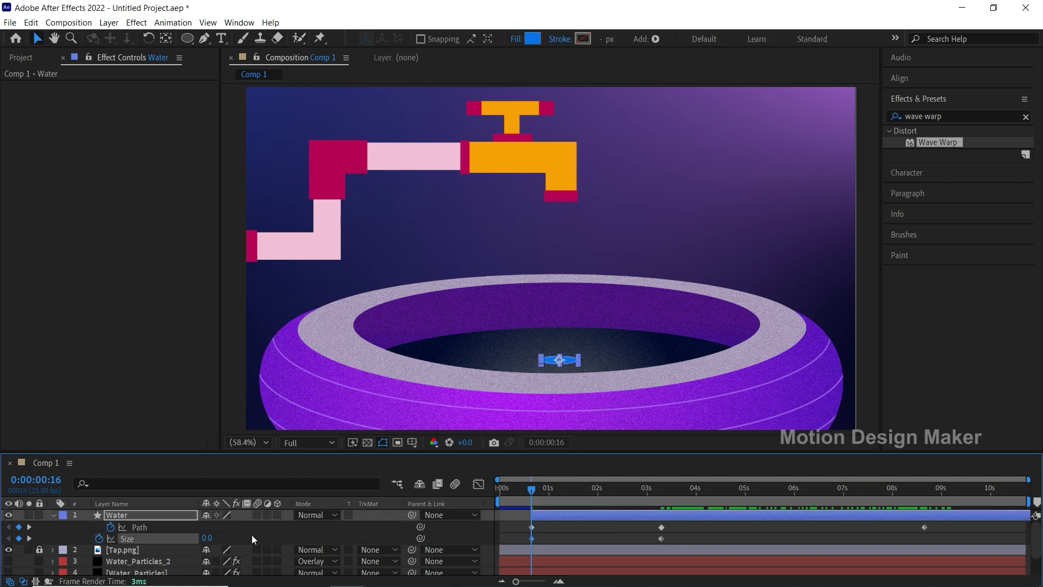
Step: Label the Water layer Yellow and preview the animation
click(256, 533)
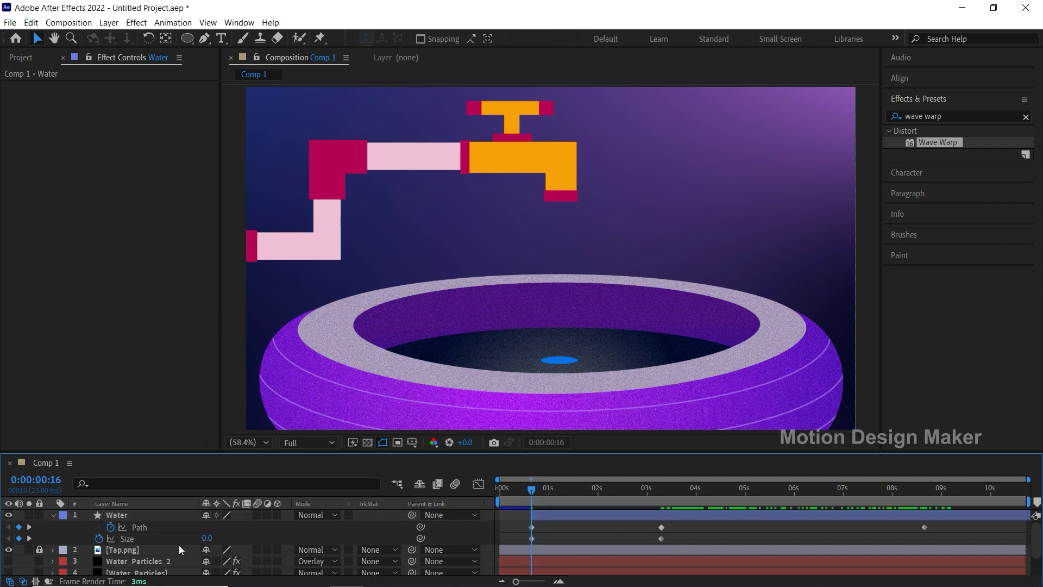
click(63, 520)
click(129, 331)
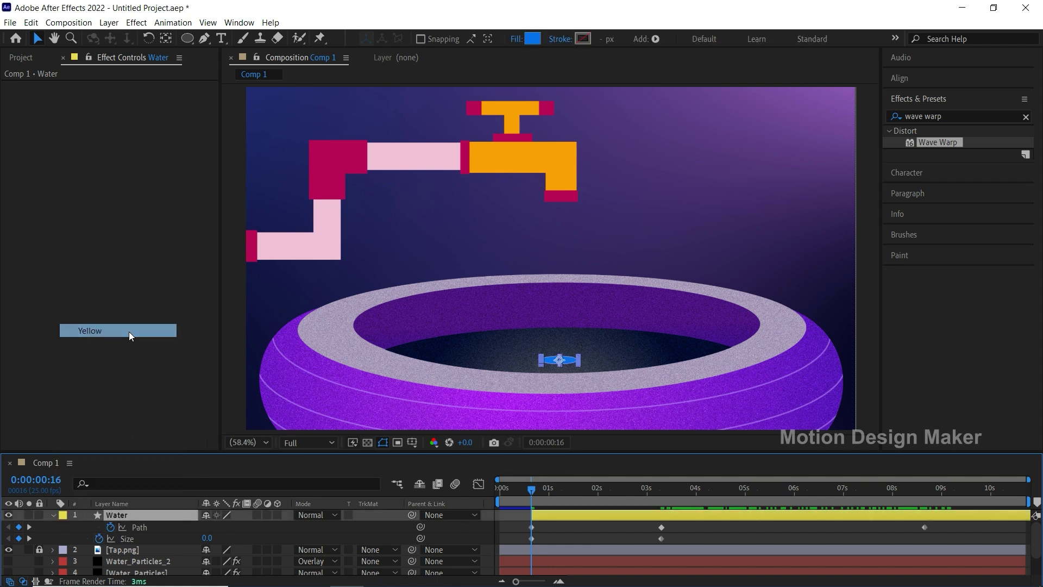
click(556, 531)
key(space)
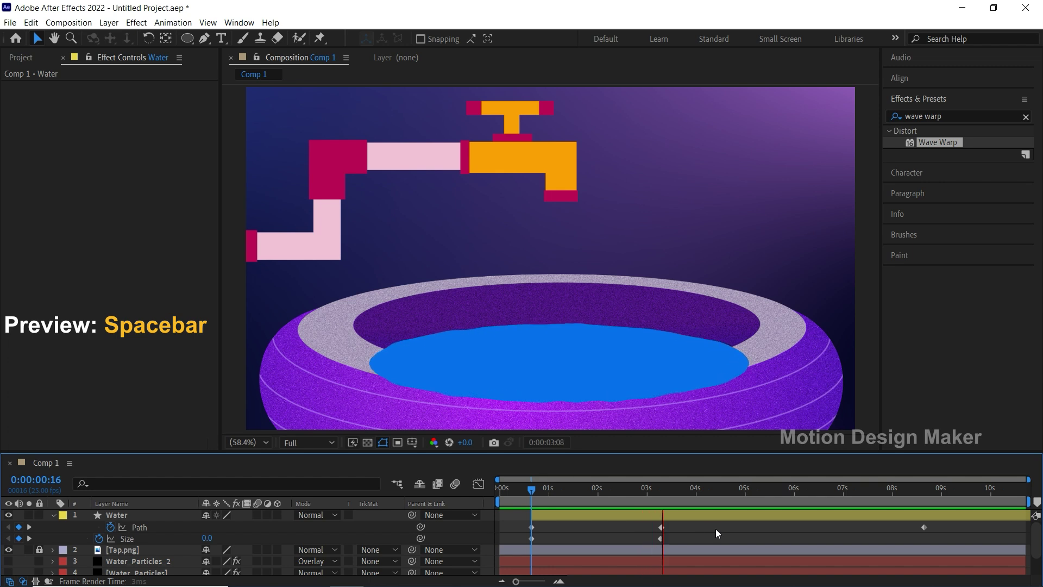
click(754, 519)
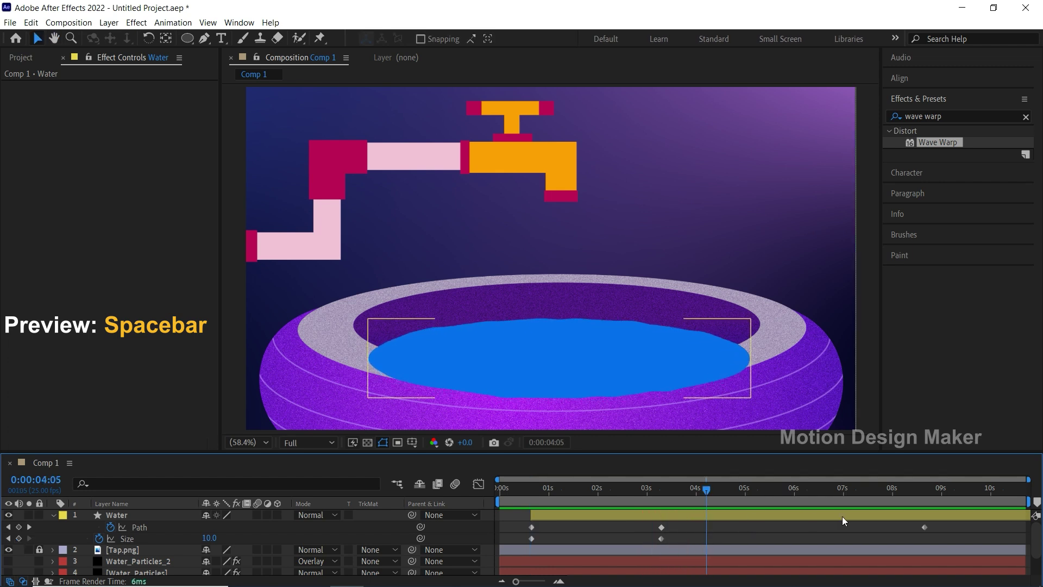
click(892, 489)
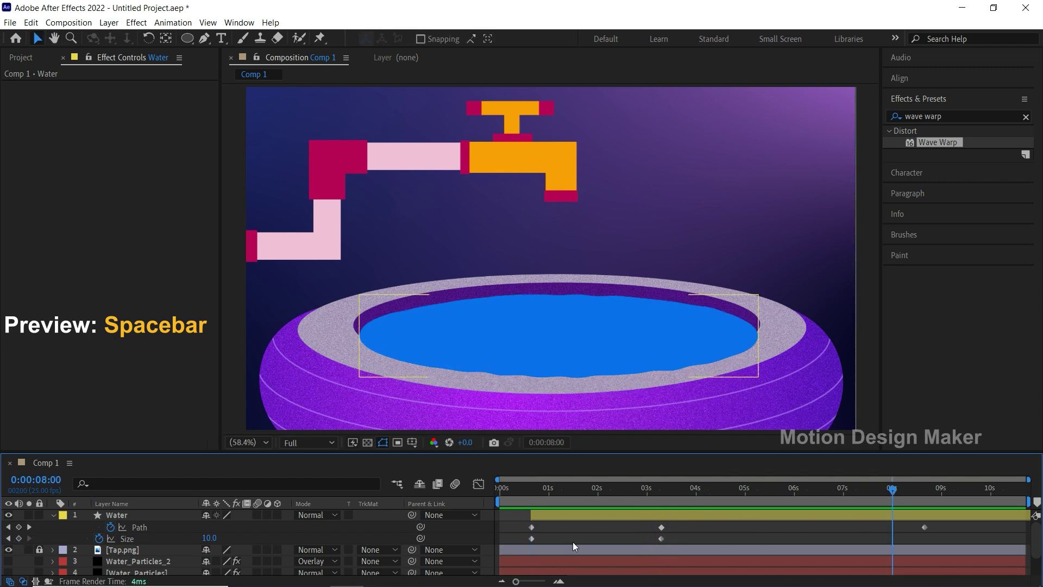
Step: Keyframe wiggle Size at 8 s, set Size to 0 at 09:14, and Easy Ease that keyframe
click(19, 538)
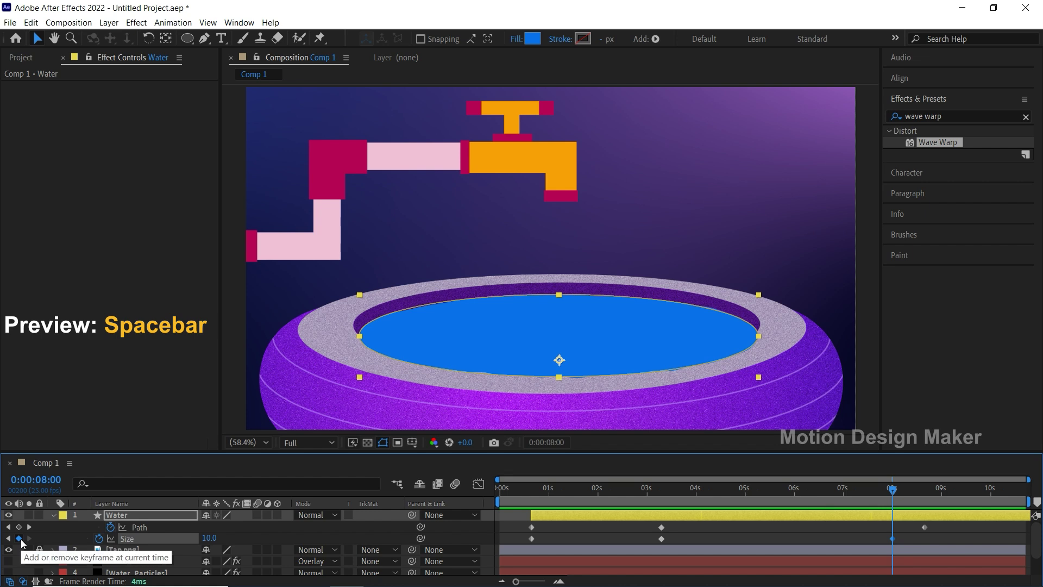
click(968, 495)
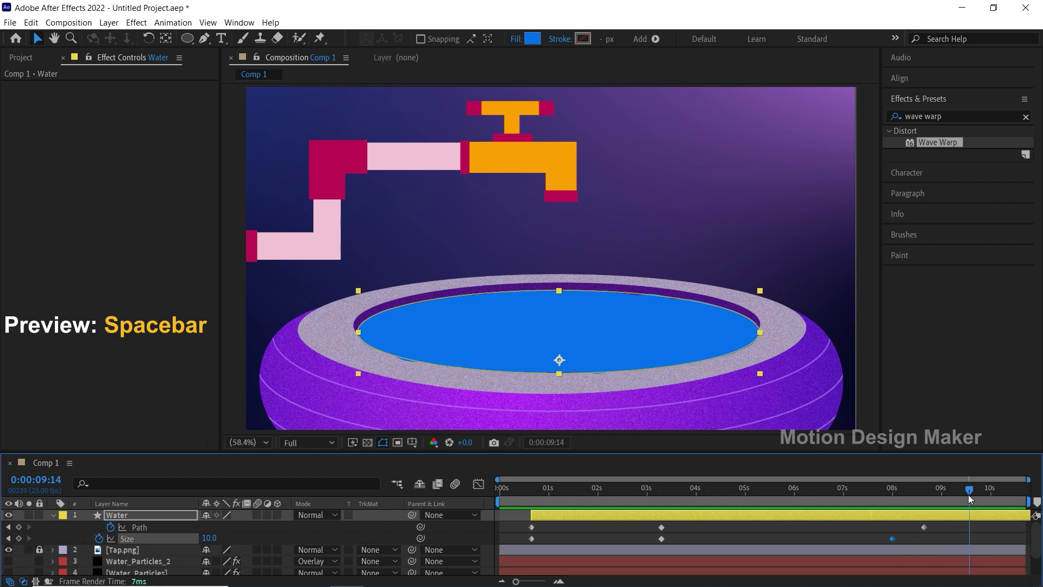
click(210, 537)
text(0)
key(Return)
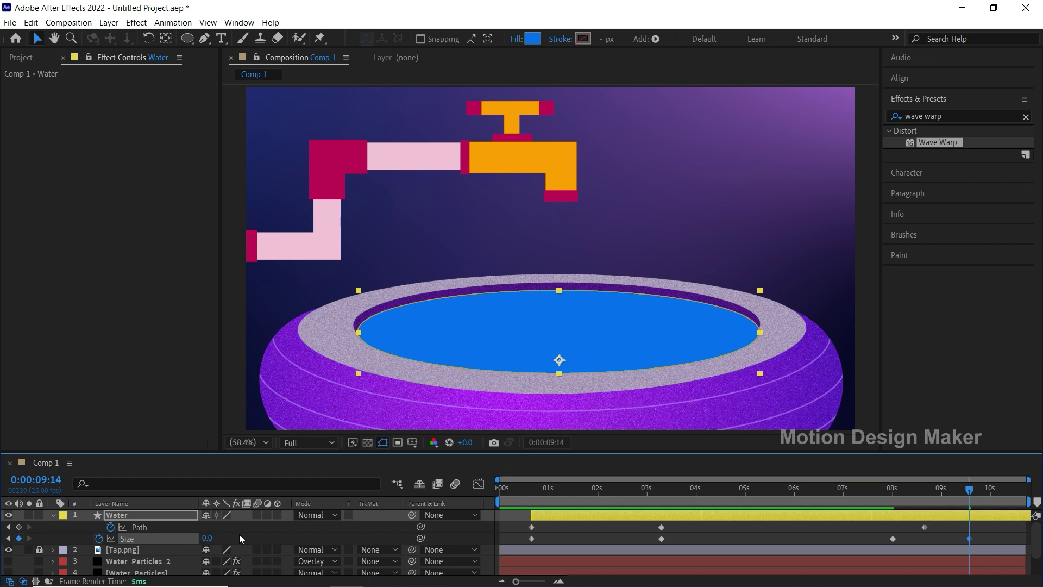
right_click(970, 540)
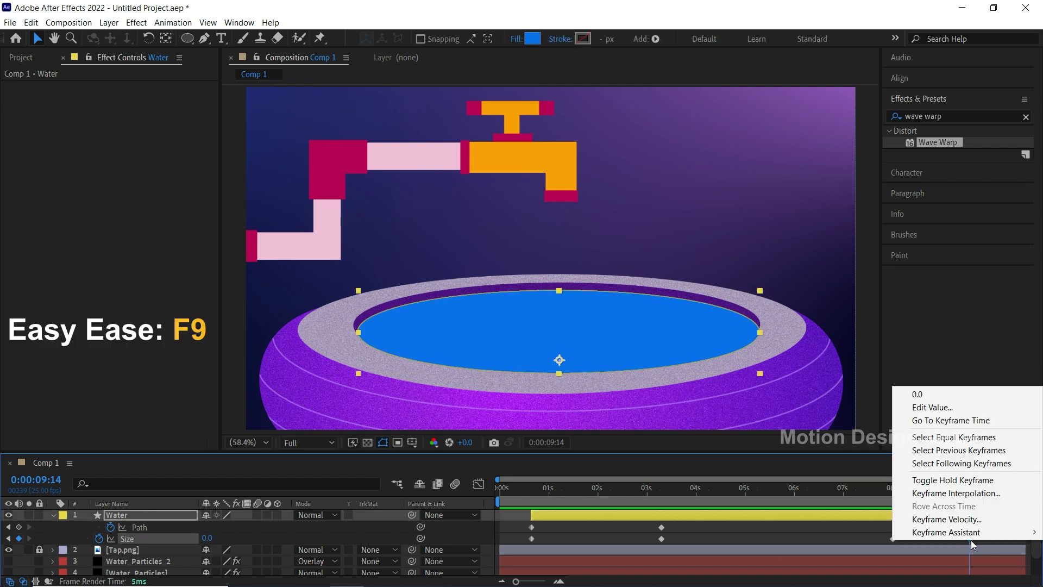
mouse_move(976, 535)
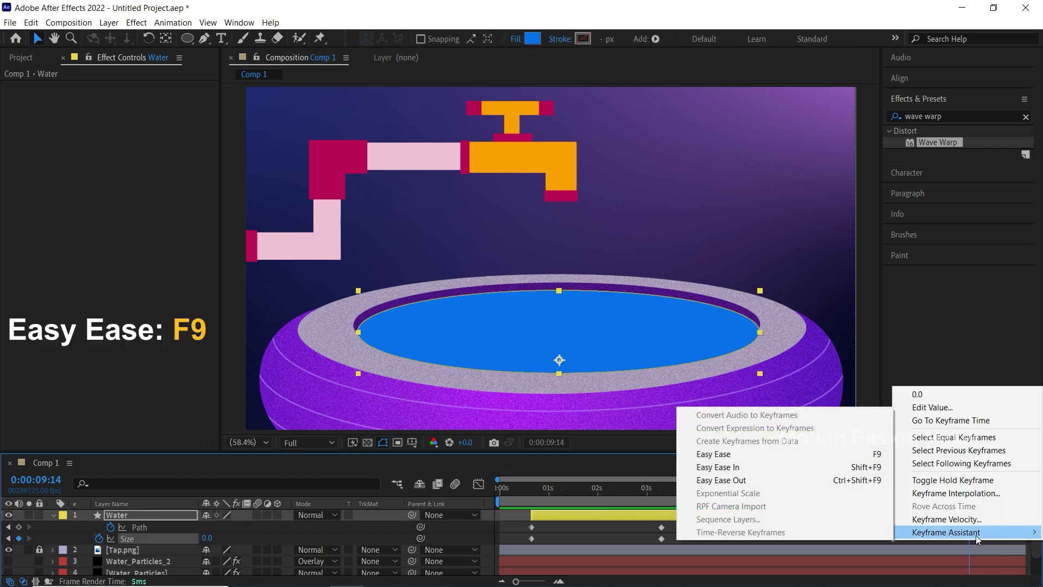
click(820, 461)
Step: Preview the ripple dying down, then collapse the Water layer's properties
click(939, 526)
click(898, 488)
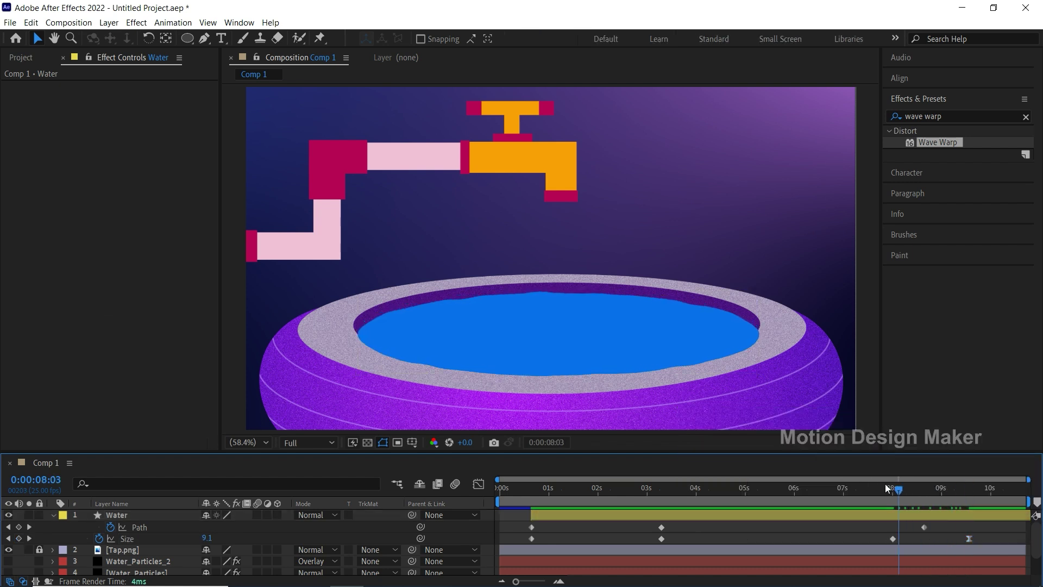
key(space)
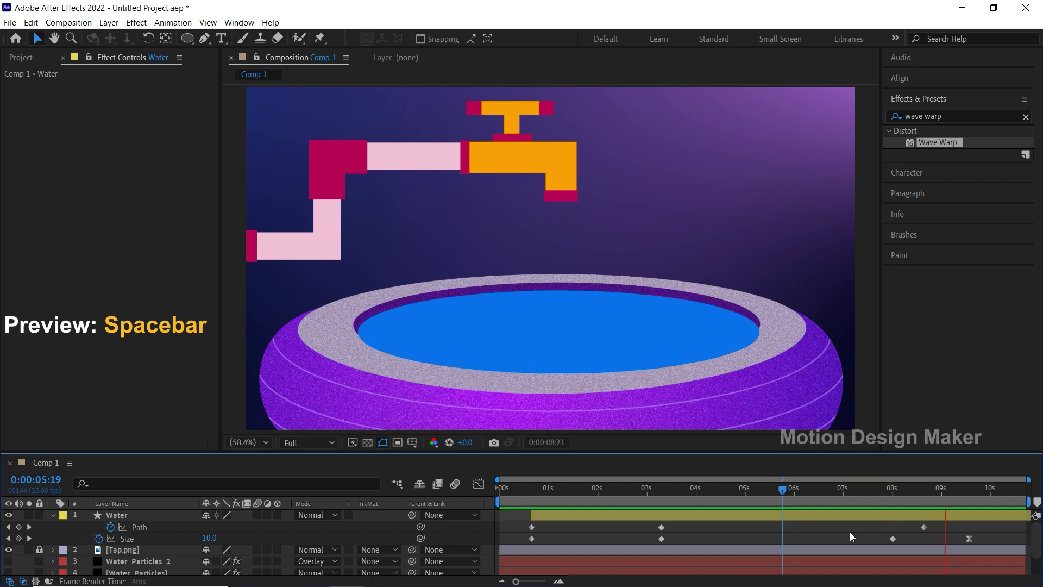
click(871, 495)
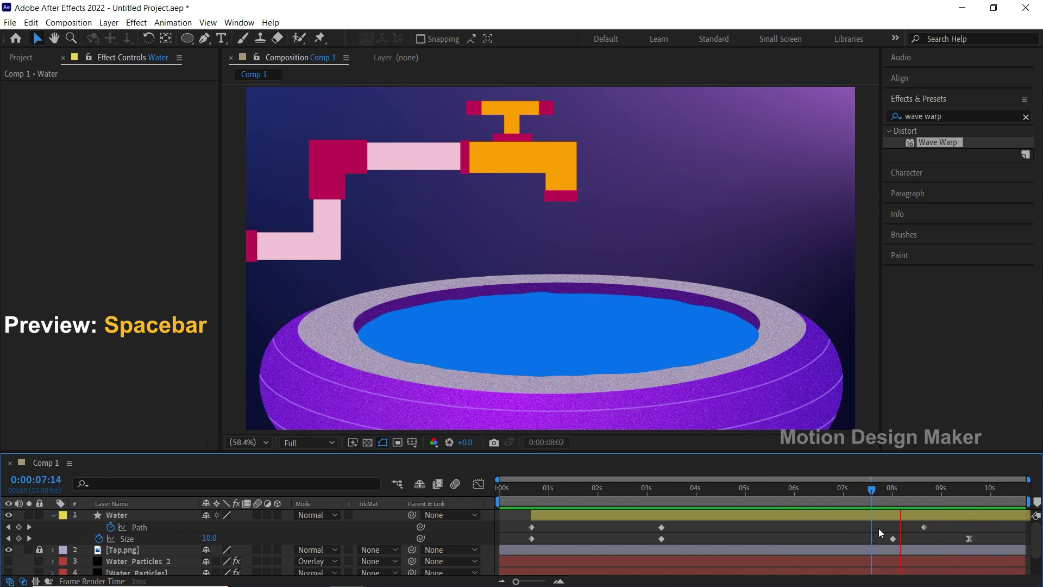
click(761, 491)
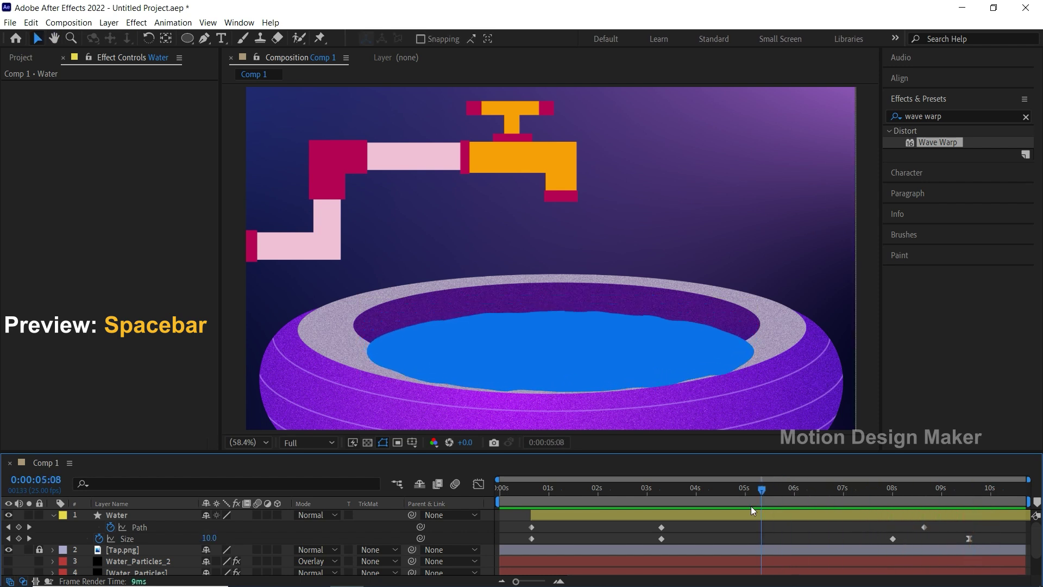
drag(751, 507, 533, 503)
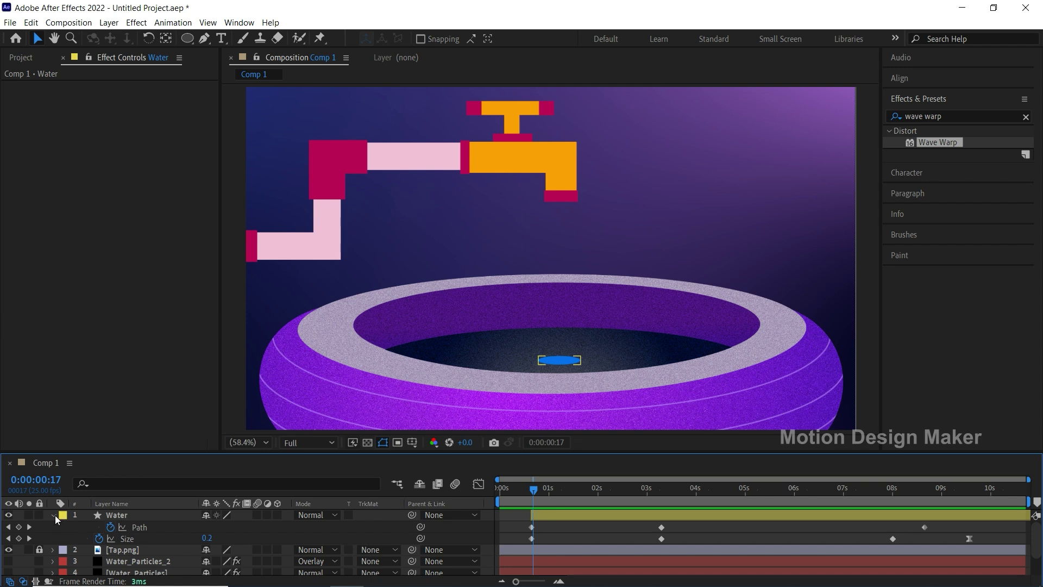
click(53, 515)
Step: Hide Water and draw a green (02BA71) ellipse over the pot opening
click(9, 515)
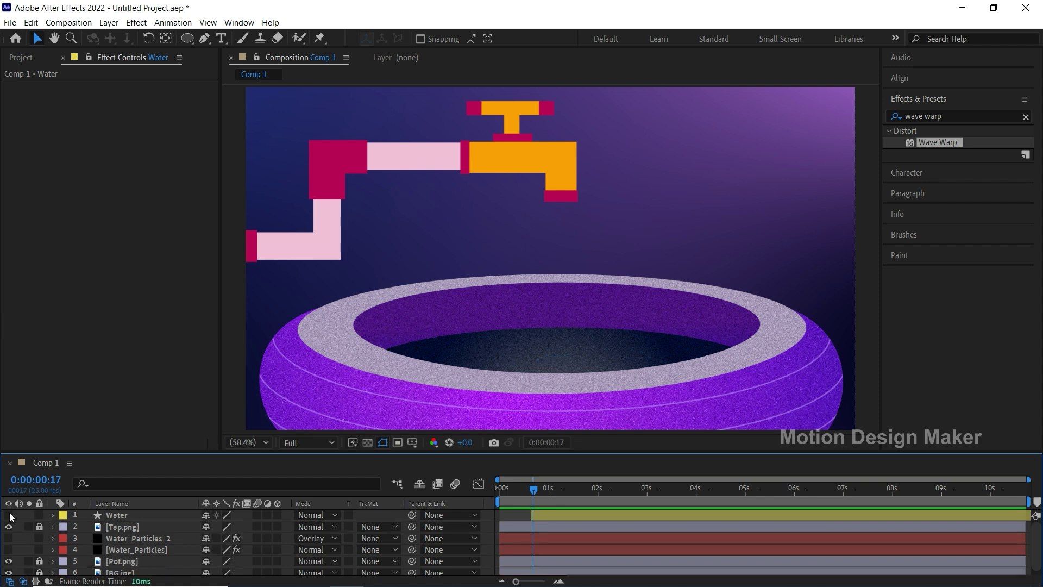
click(187, 38)
click(422, 40)
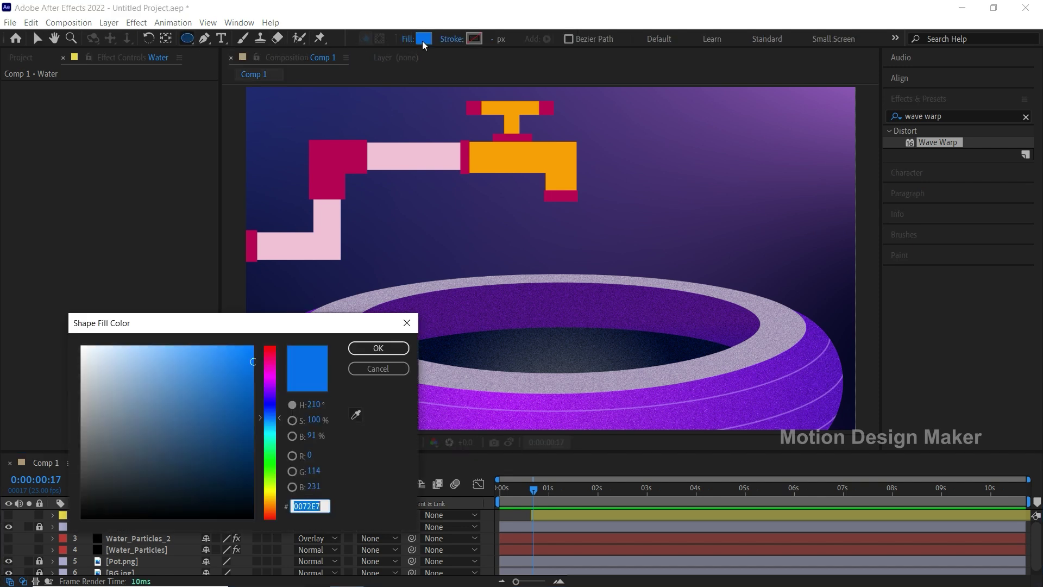
click(274, 443)
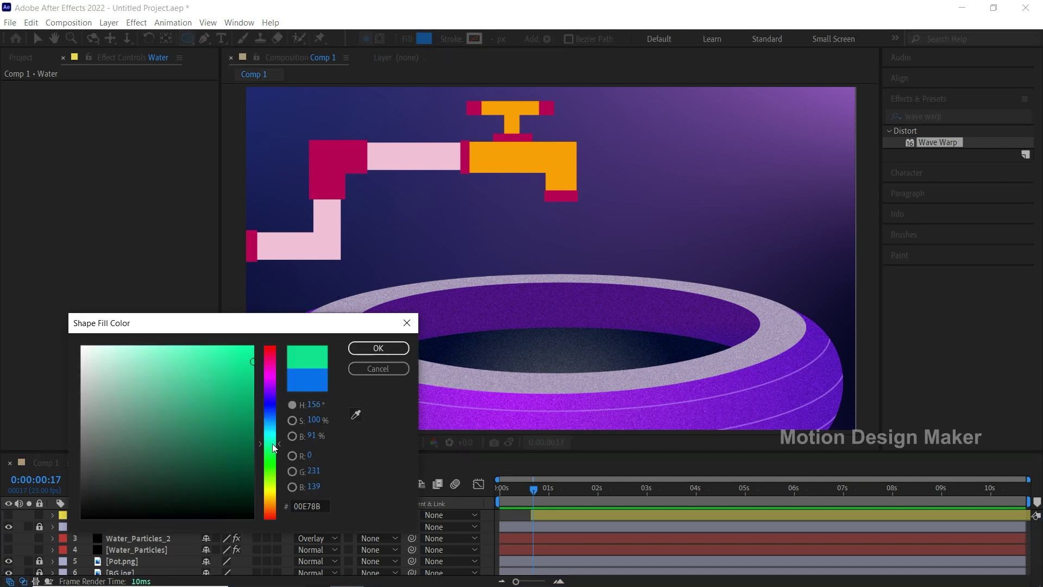
click(252, 392)
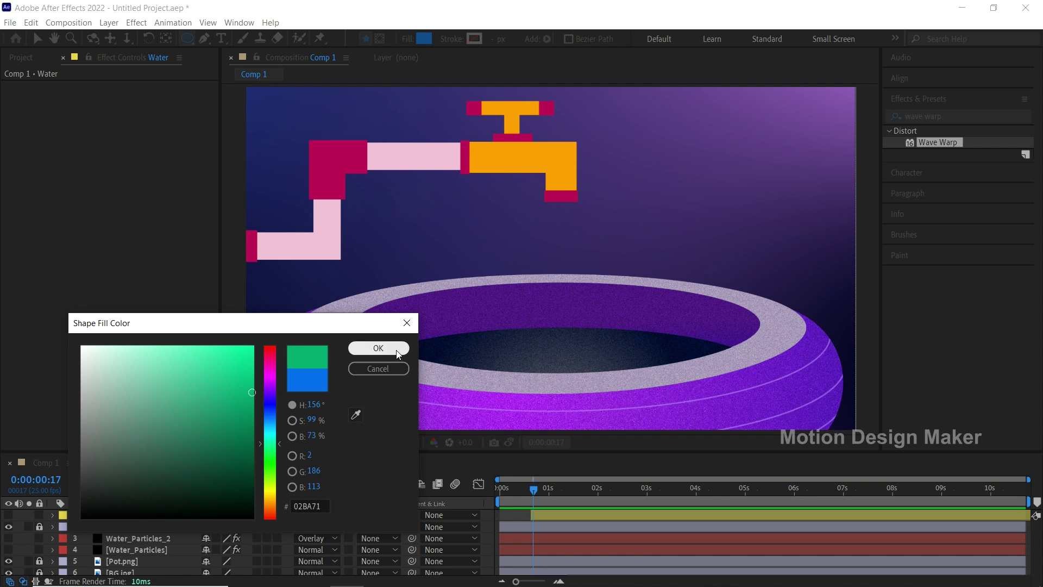
click(378, 348)
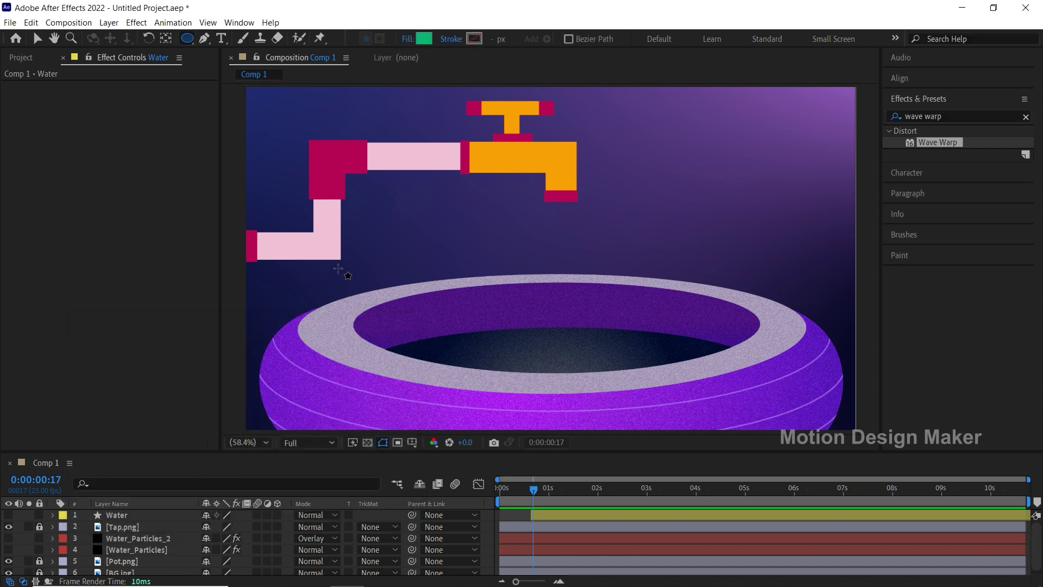
drag(338, 268, 761, 372)
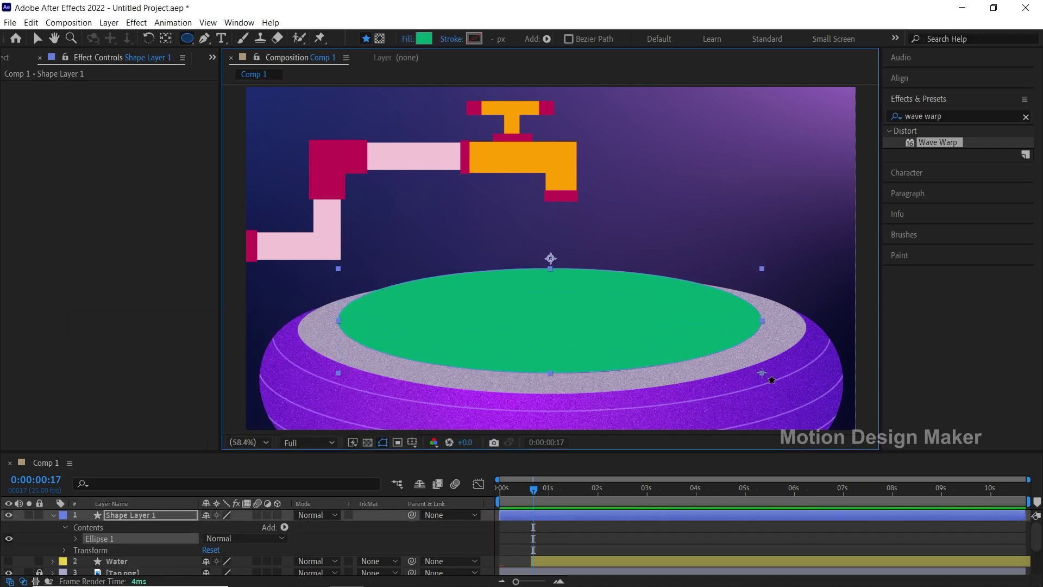
Step: Move the shape layer to start at about one second and rename it Matte
drag(516, 516, 549, 516)
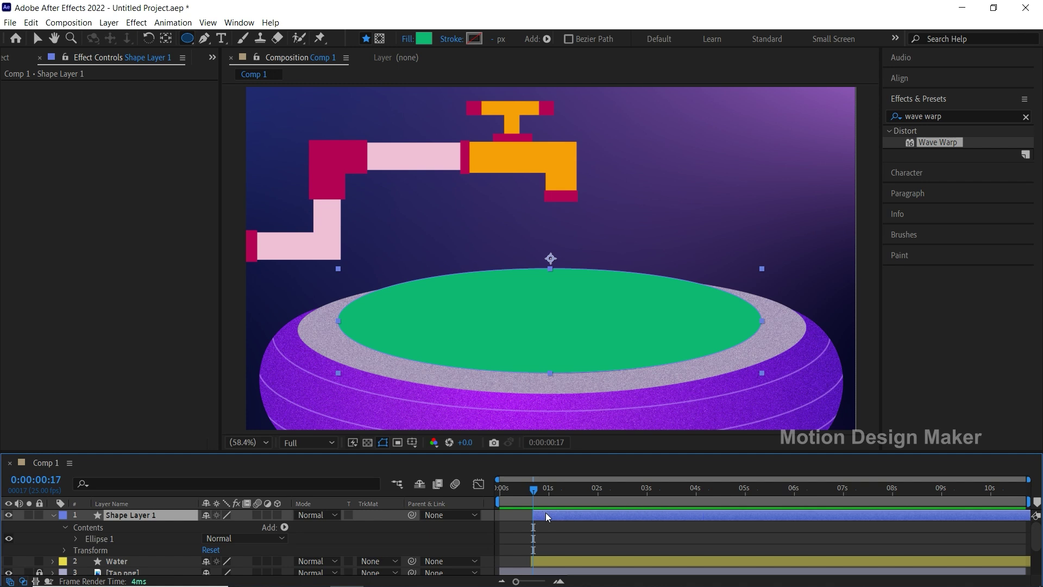
key(Return)
text(Matte)
key(Return)
Step: Convert Matte's Ellipse Path 1 into a Bezier path
click(110, 538)
click(76, 539)
click(119, 536)
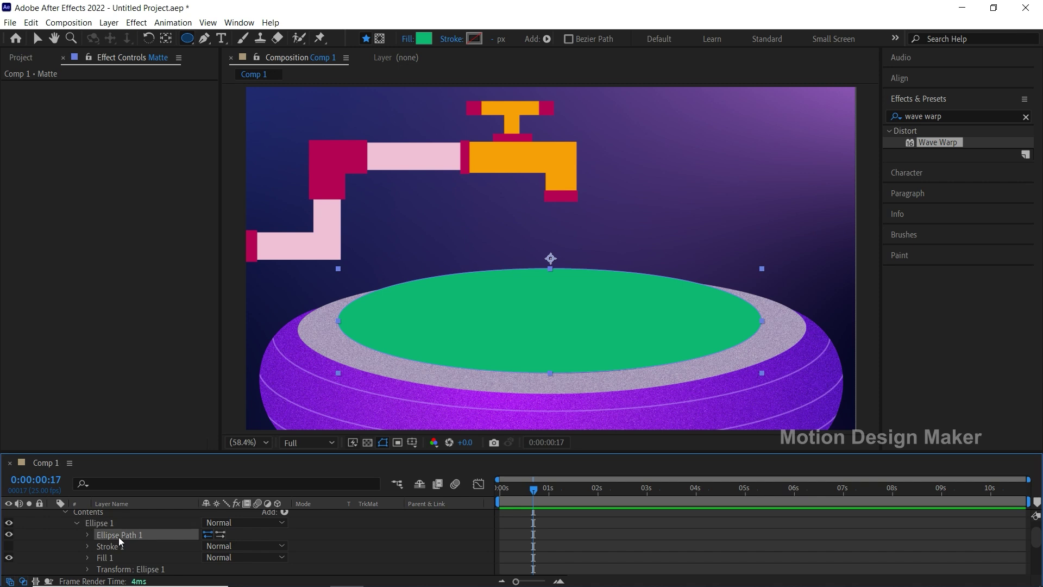
click(88, 535)
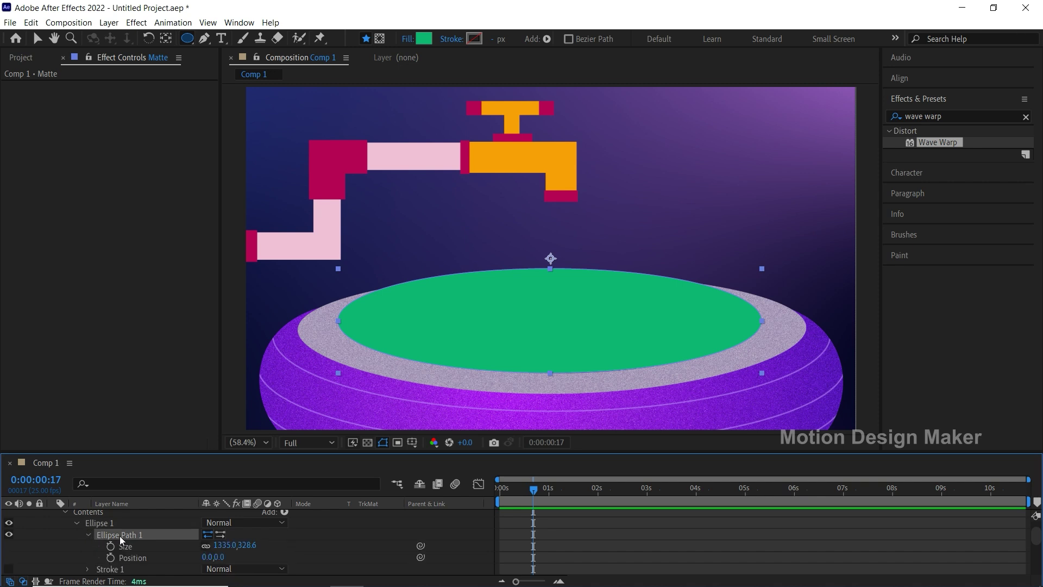
right_click(120, 538)
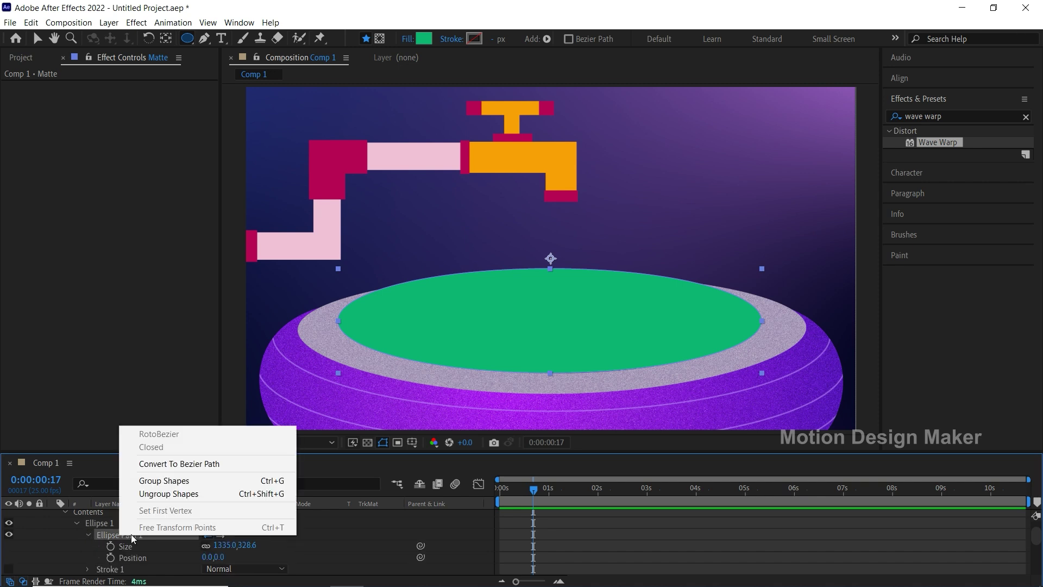
click(249, 464)
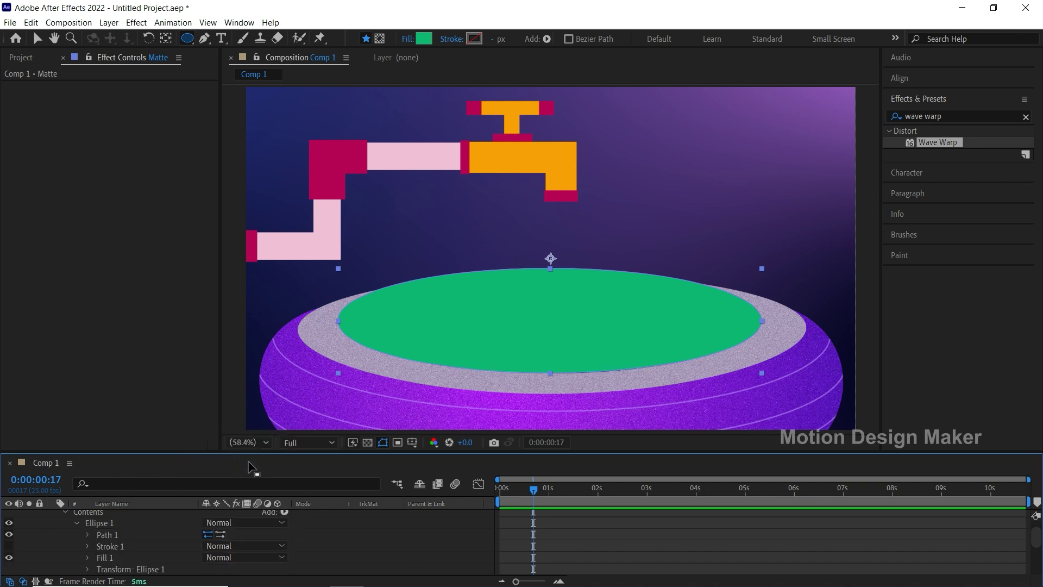
Step: Free-transform the path, flattening its top edge down to match the rim
click(87, 536)
click(125, 546)
click(549, 545)
scroll(549, 545, up, 1)
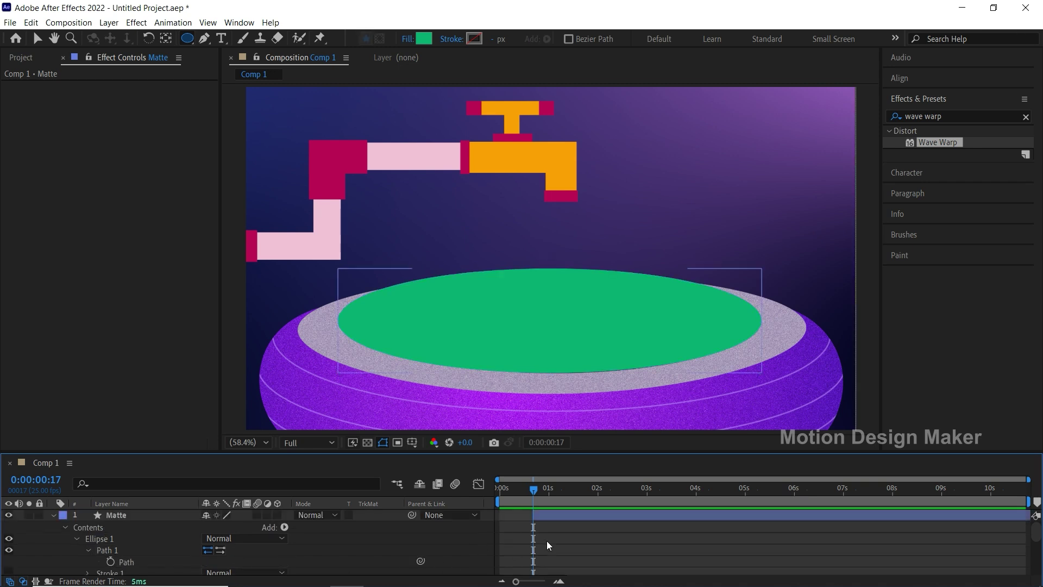
click(554, 519)
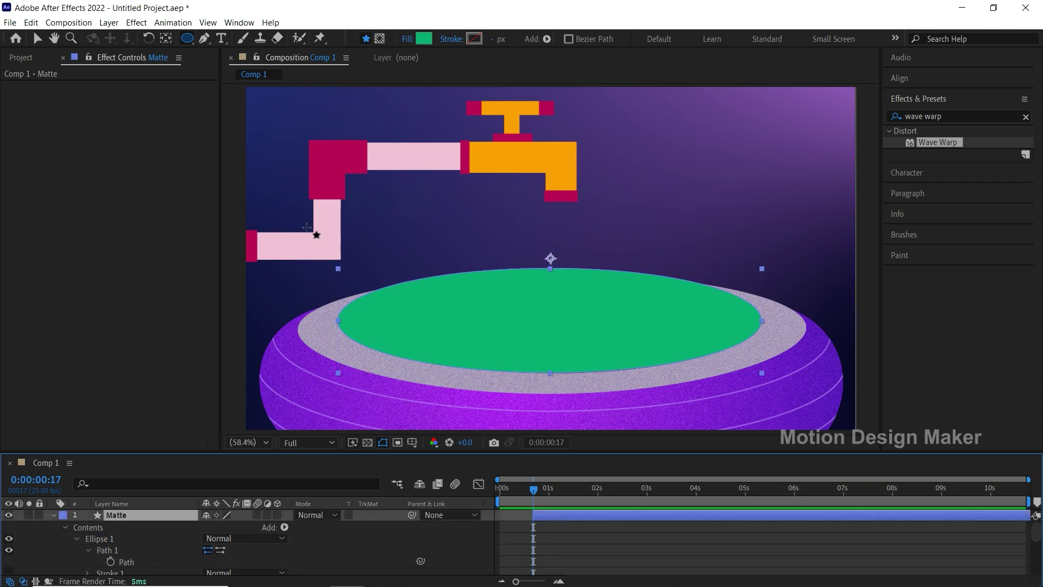
key(g)
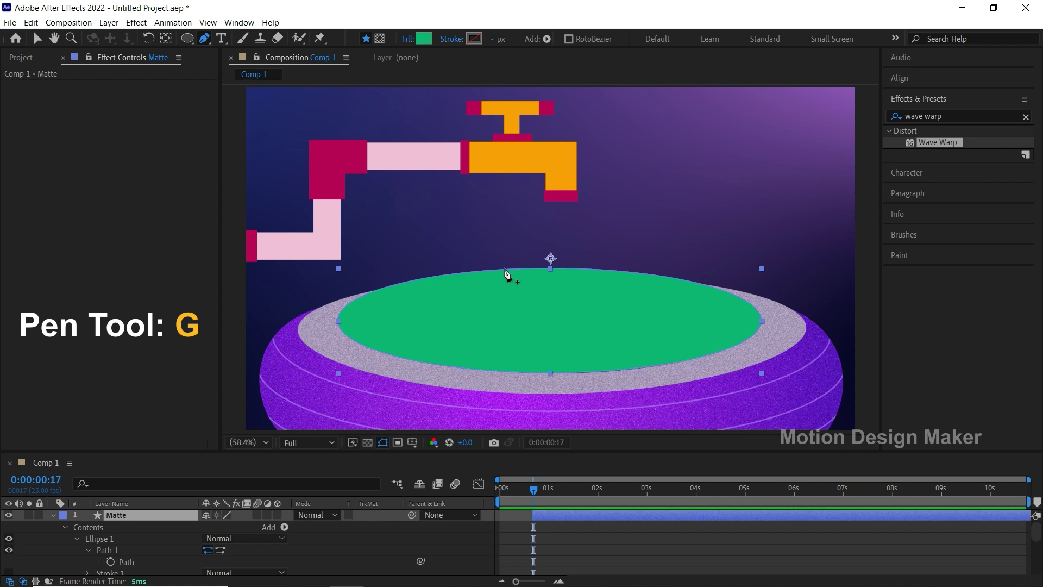
key(v)
double_click(550, 268)
drag(551, 268, 550, 282)
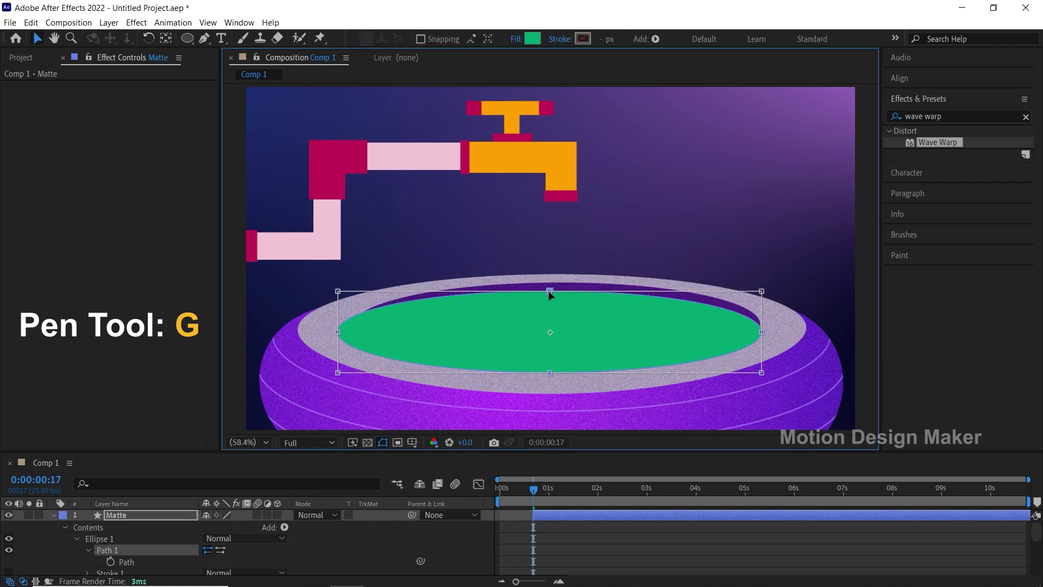
drag(550, 372, 548, 371)
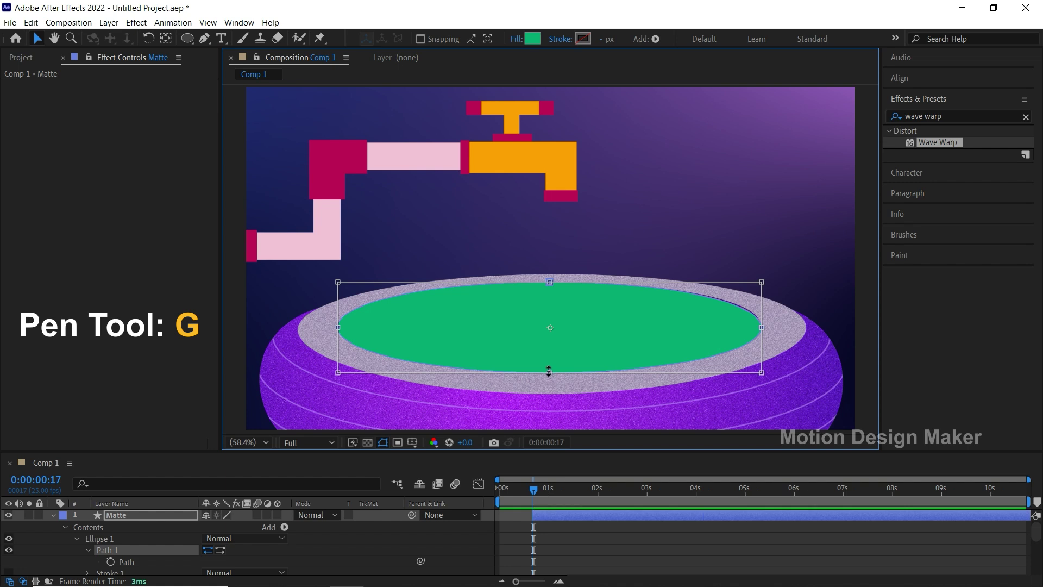
click(570, 514)
Step: Nudge the left, bottom and top vertices to follow the pot's inner rim
key(g)
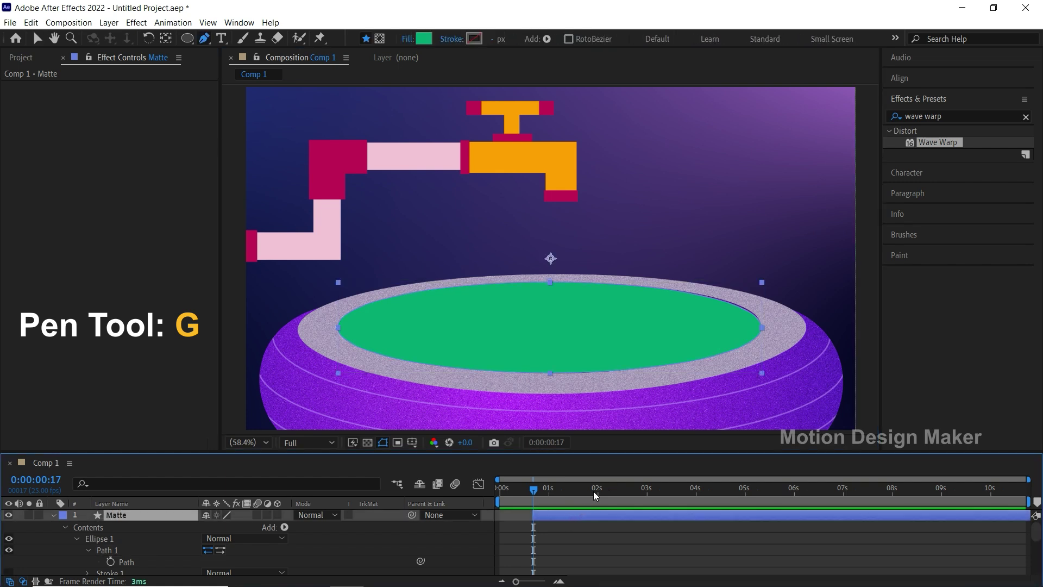
click(762, 329)
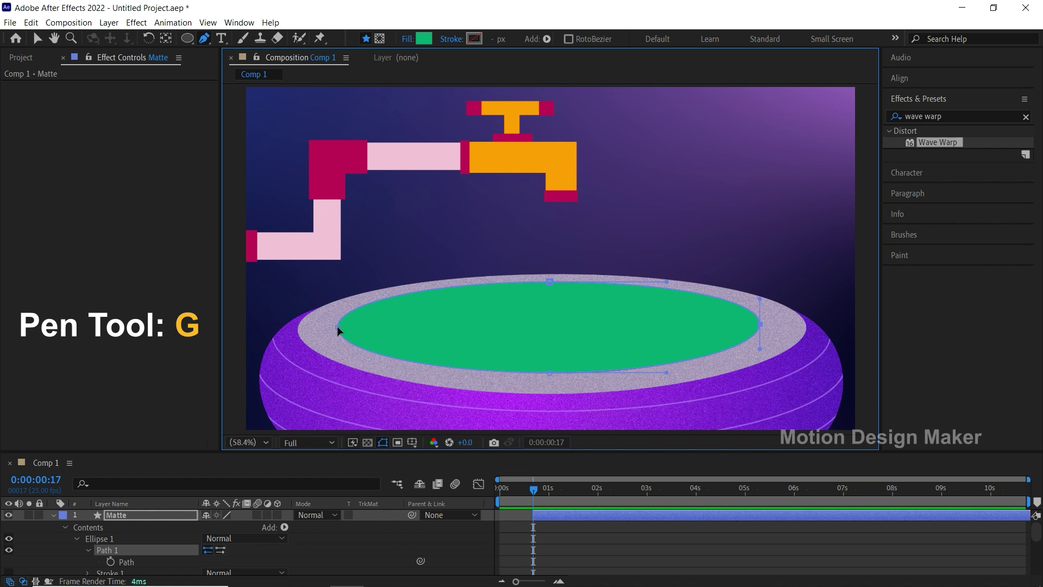
drag(337, 327, 354, 326)
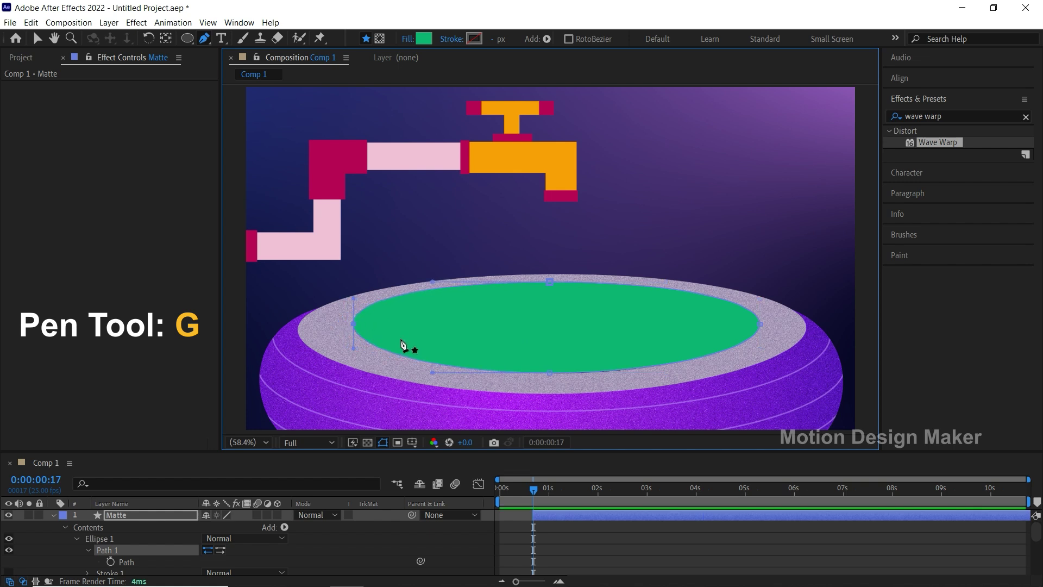
drag(549, 374, 552, 375)
drag(549, 282, 552, 283)
Step: Zoom in to check the left and right vertices, then fit the composition in view
click(557, 540)
key(z)
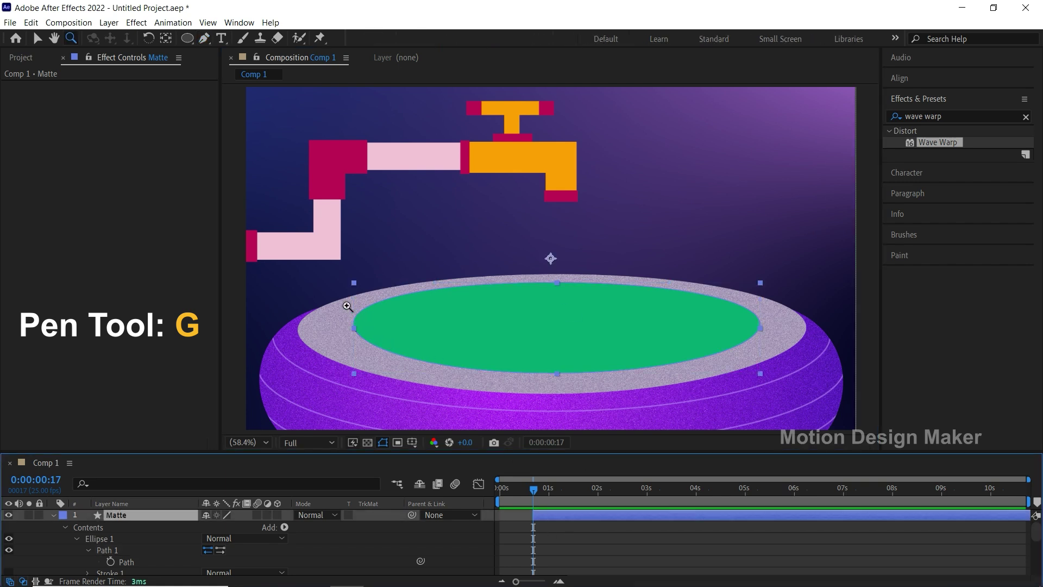
scroll(353, 341, up, 5)
key(g)
click(357, 232)
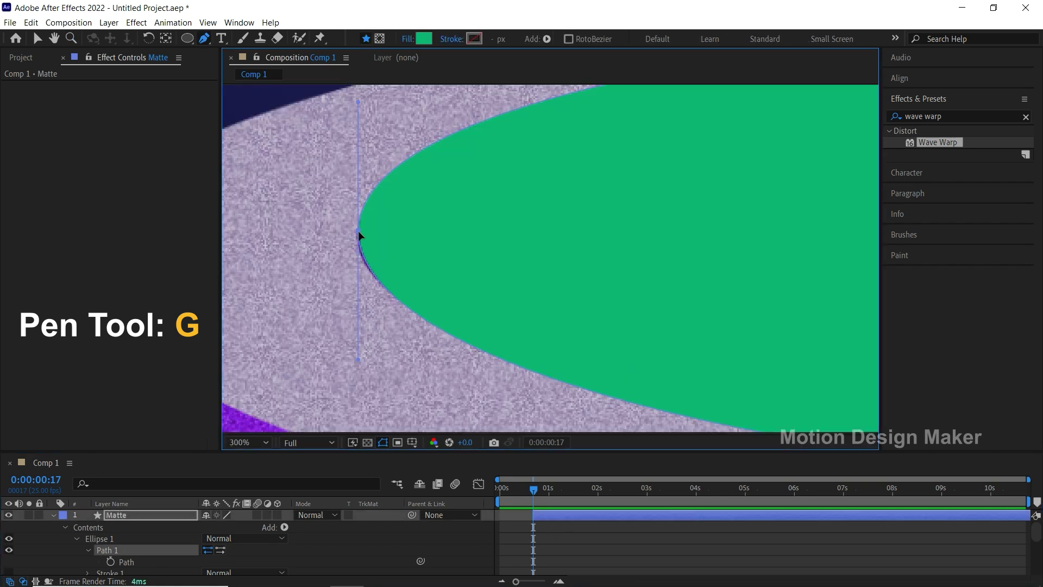
key(z)
scroll(690, 256, down, 5)
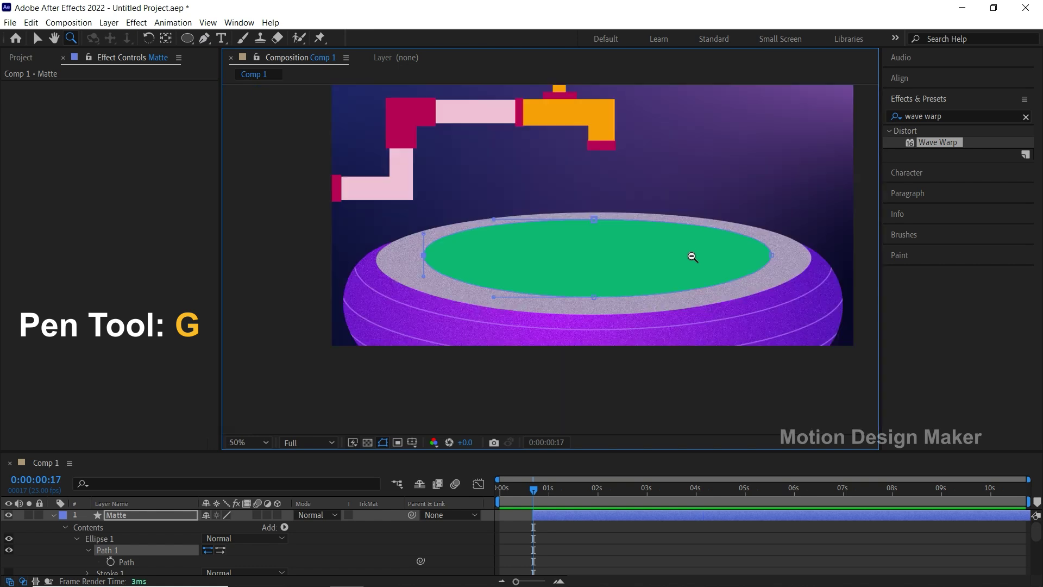
scroll(758, 259, up, 4)
key(v)
click(544, 259)
key(z)
scroll(516, 261, down, 4)
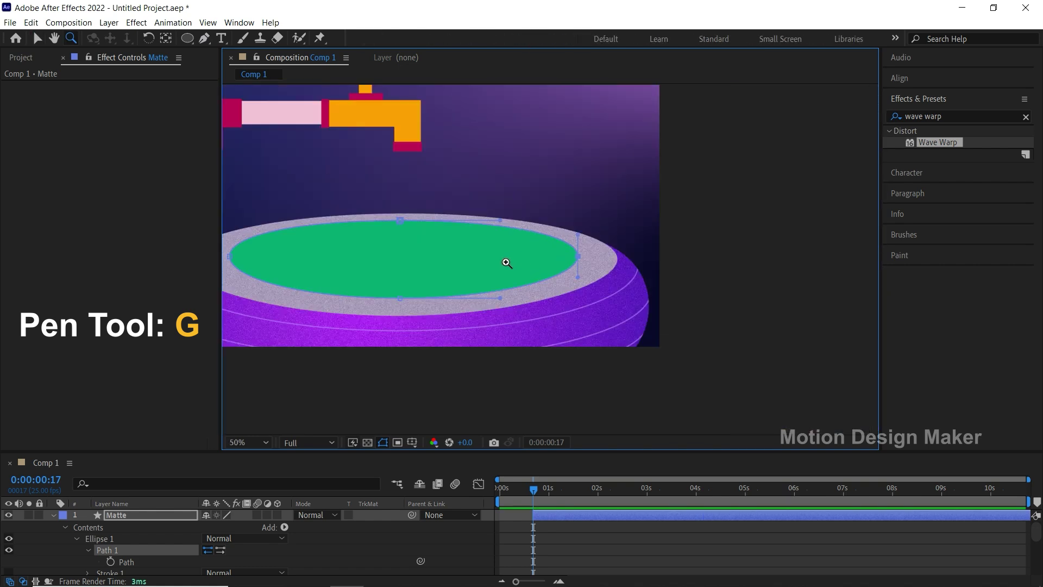
key(v)
click(264, 441)
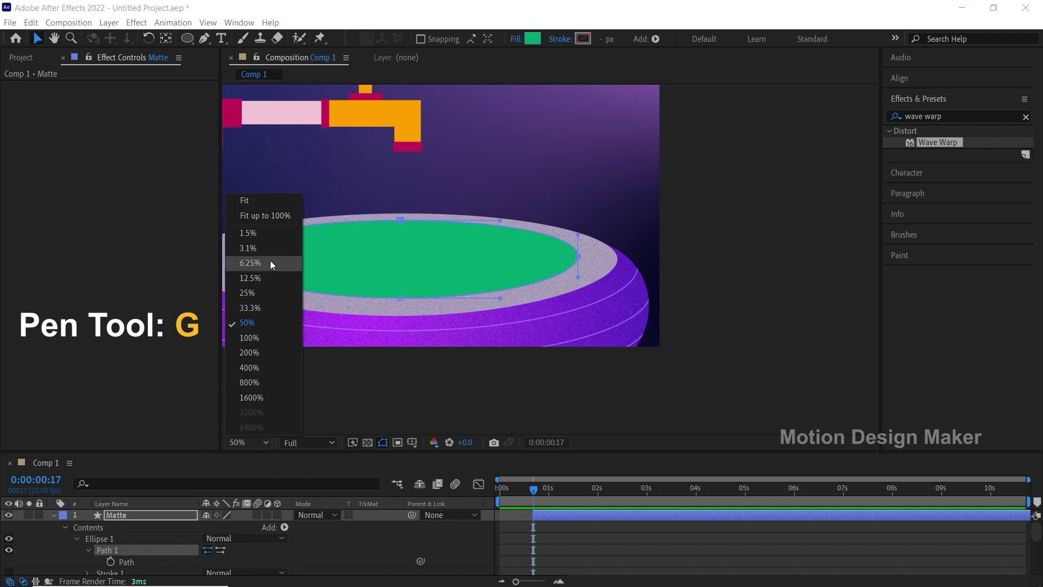
click(275, 204)
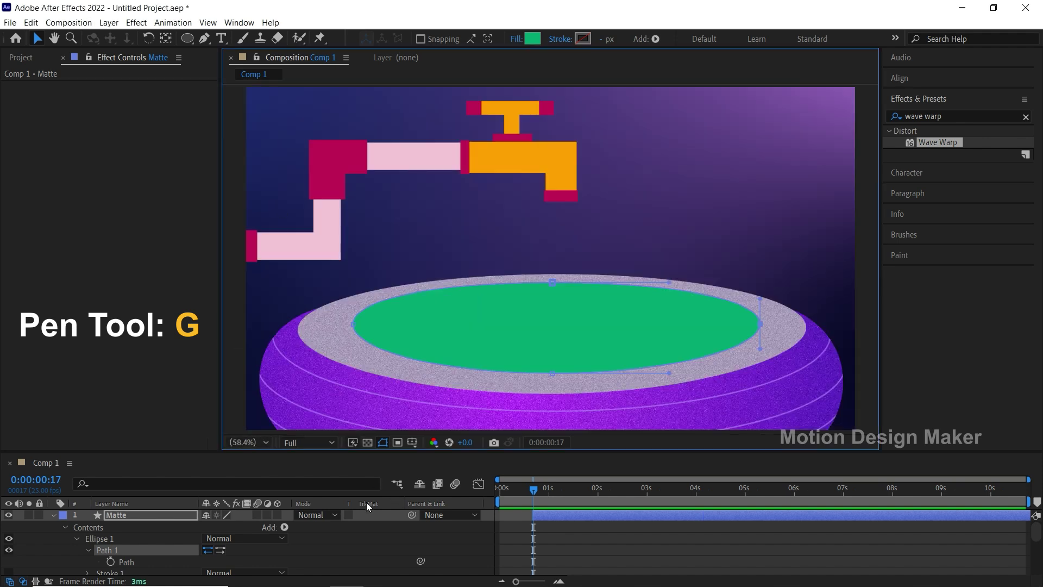
Step: Show the Water layer at a later frame and compare it with Matte toggled off and on
click(66, 527)
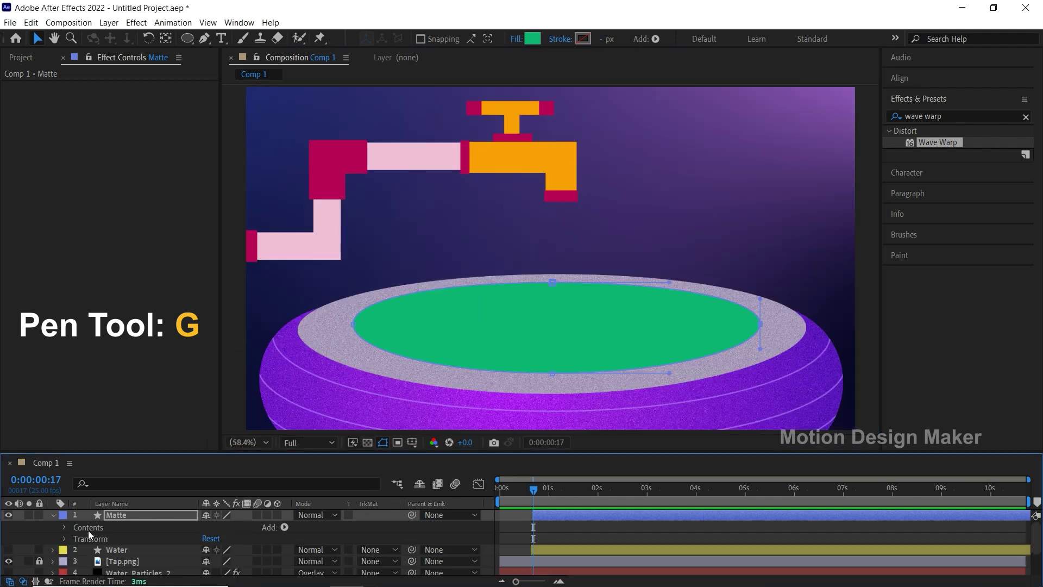
click(479, 536)
drag(545, 497, 699, 493)
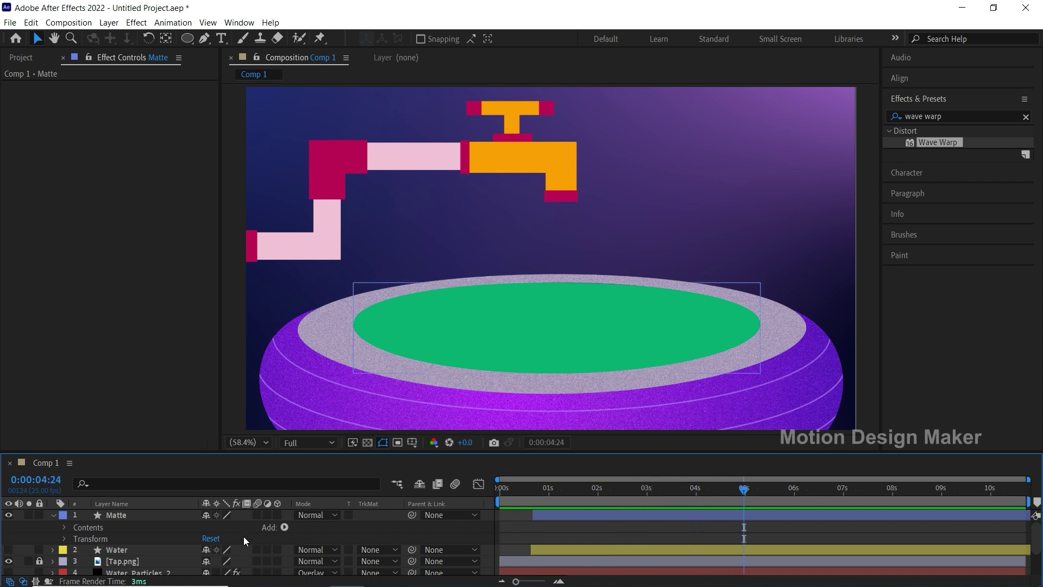
click(8, 549)
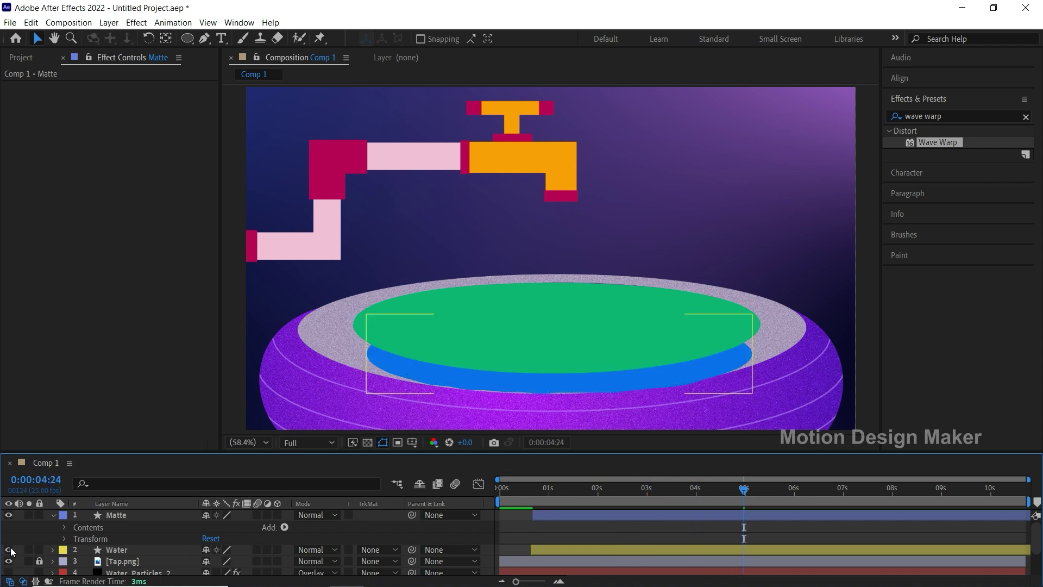
click(8, 515)
click(8, 515)
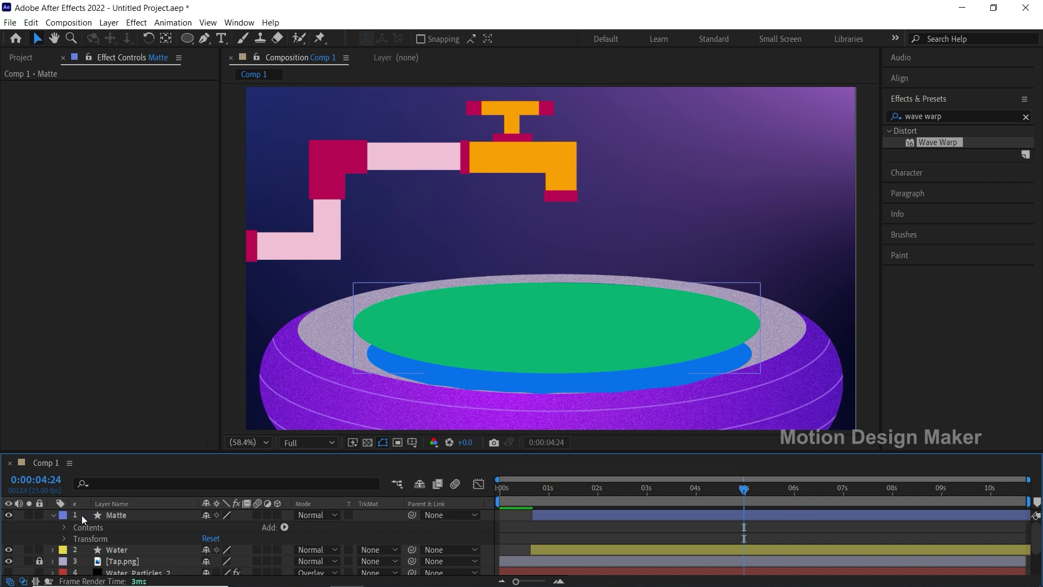
Step: Set Water's track matte to Alpha Matte "Matte" and return to the start
click(130, 549)
click(393, 550)
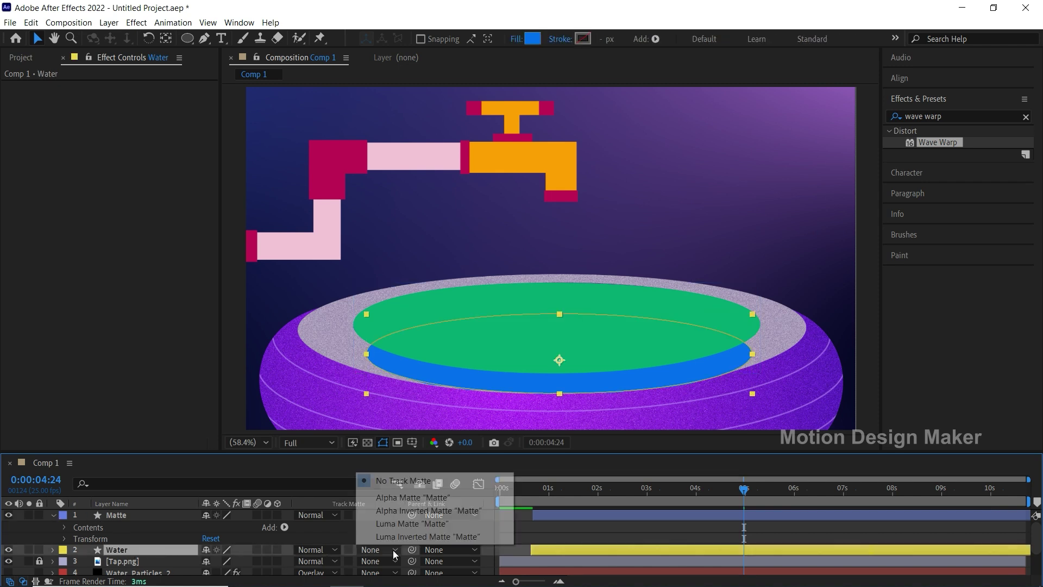
click(462, 498)
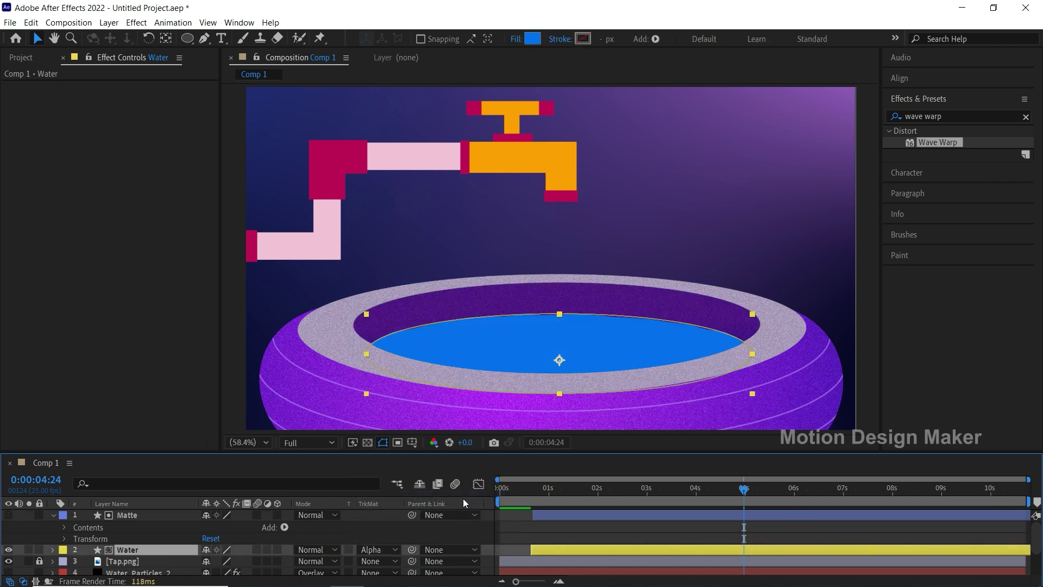
click(541, 519)
key(g)
drag(511, 497, 610, 497)
Step: Move the Matte and Water layers below the Water_Particles layers
drag(615, 454, 616, 417)
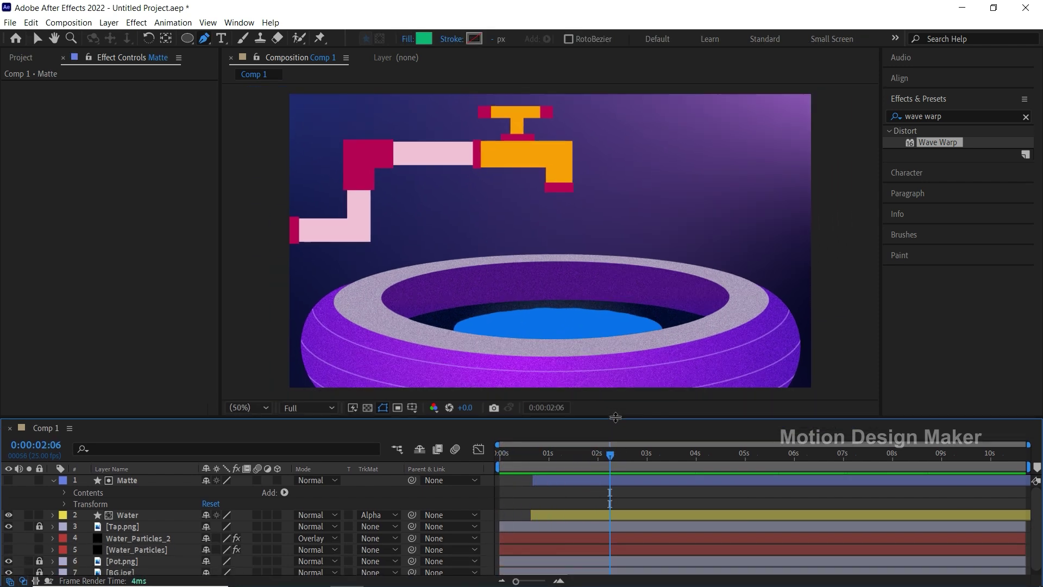
click(53, 481)
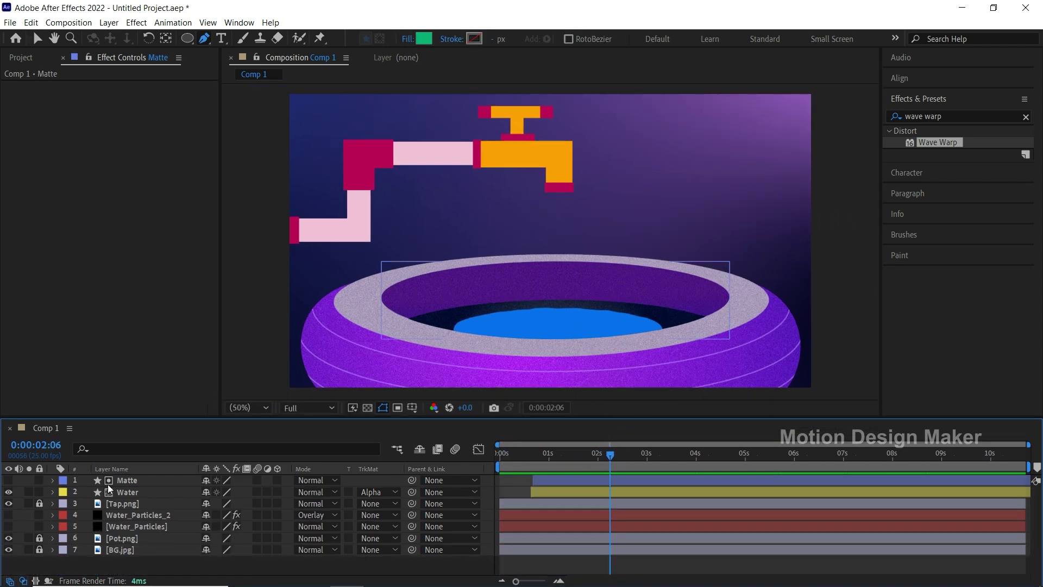
click(125, 480)
shift+click(126, 492)
drag(135, 491, 127, 532)
Step: Show both Water_Particles layers and scrub to watch the stream flowing
click(126, 503)
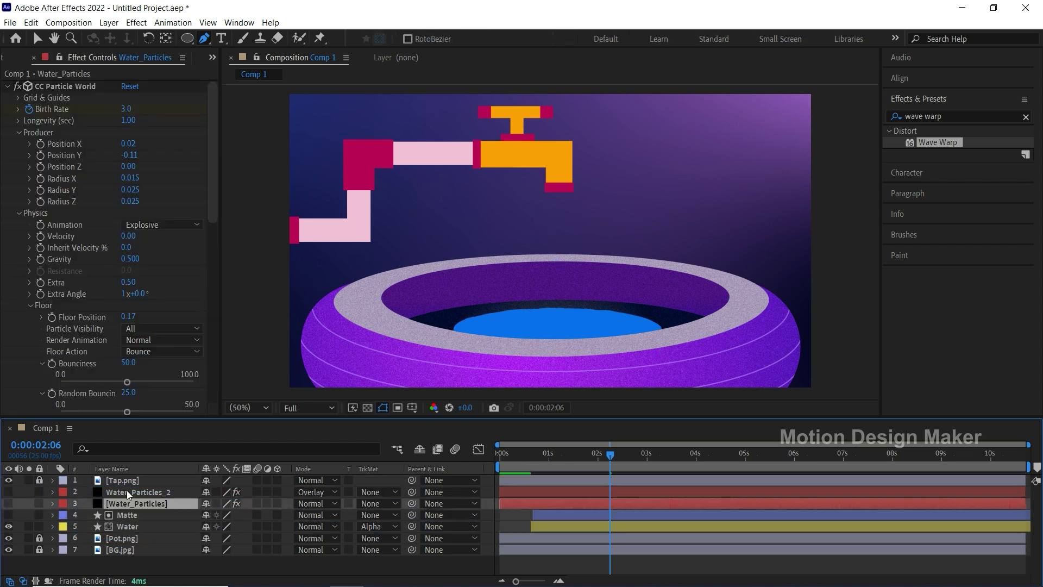
shift+click(126, 491)
click(9, 504)
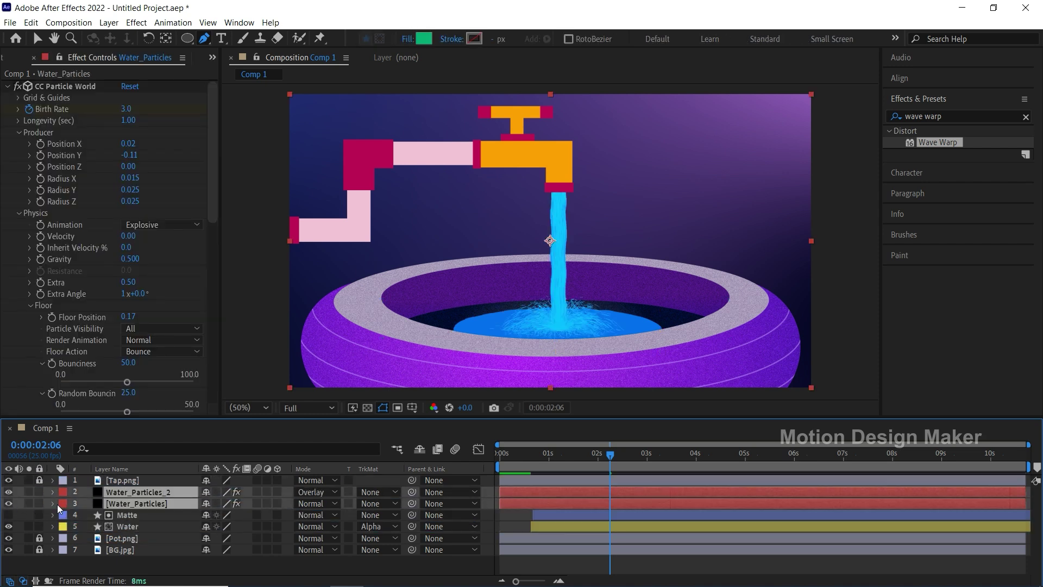
click(450, 562)
drag(607, 460, 497, 474)
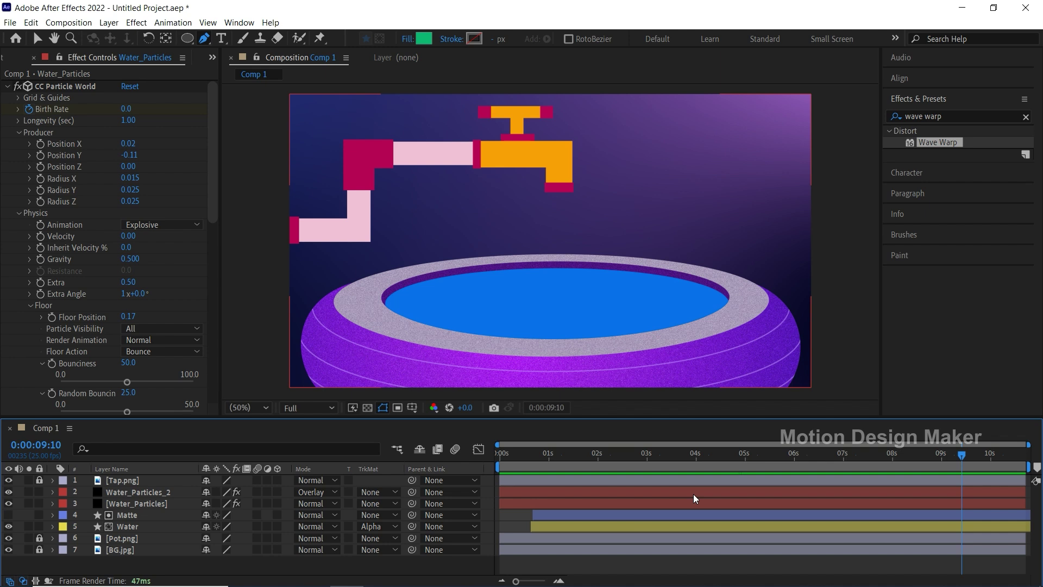
drag(654, 459, 672, 463)
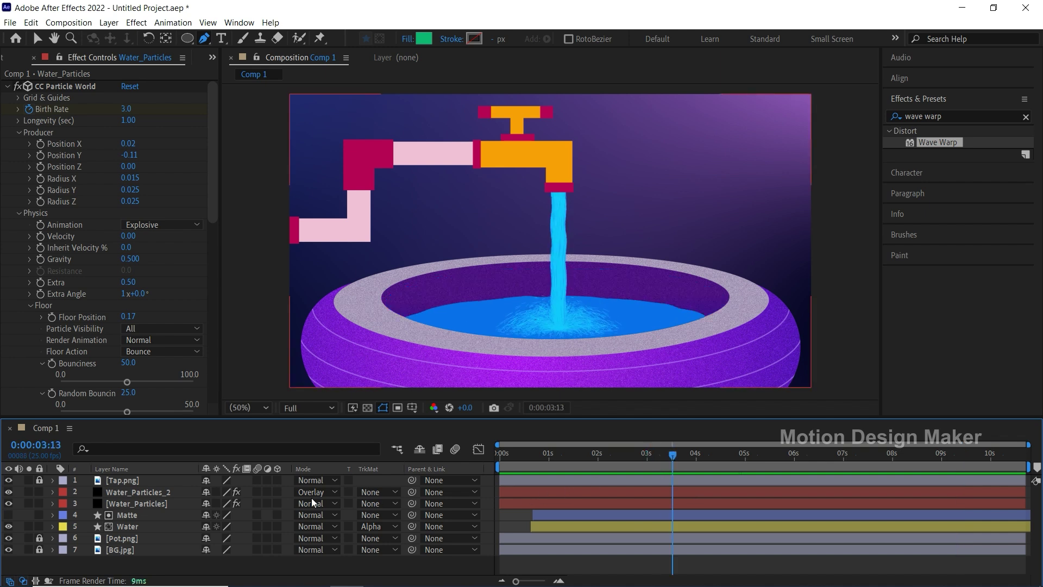
Step: Duplicate the Matte and Water layers
click(155, 516)
shift+click(154, 525)
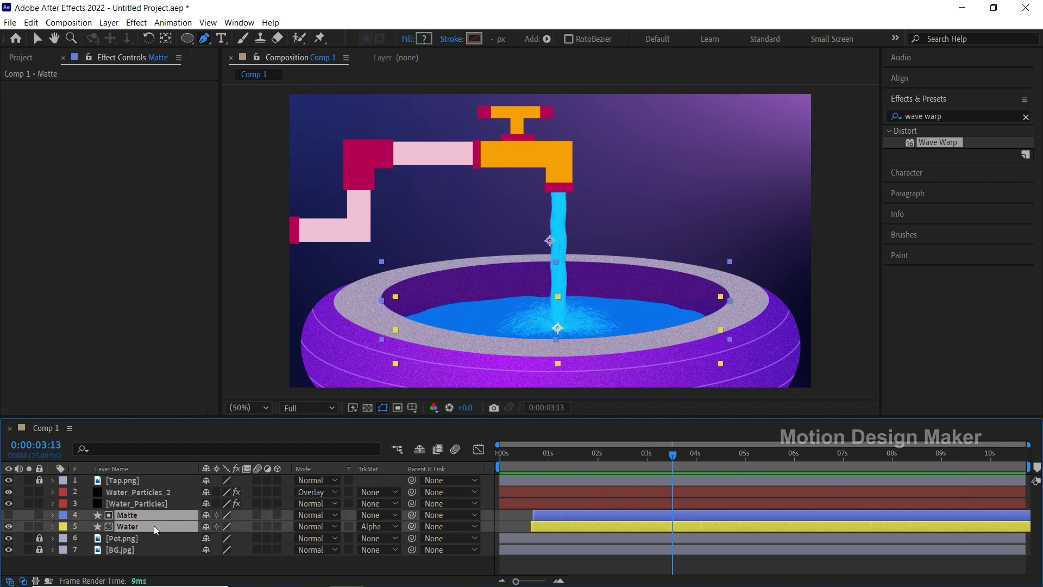
click(31, 22)
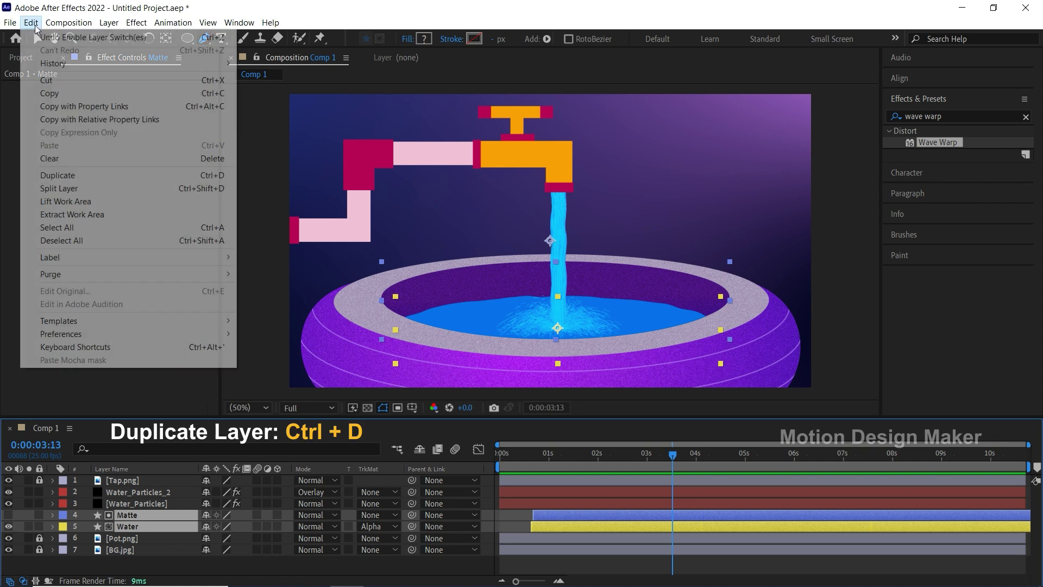
click(109, 176)
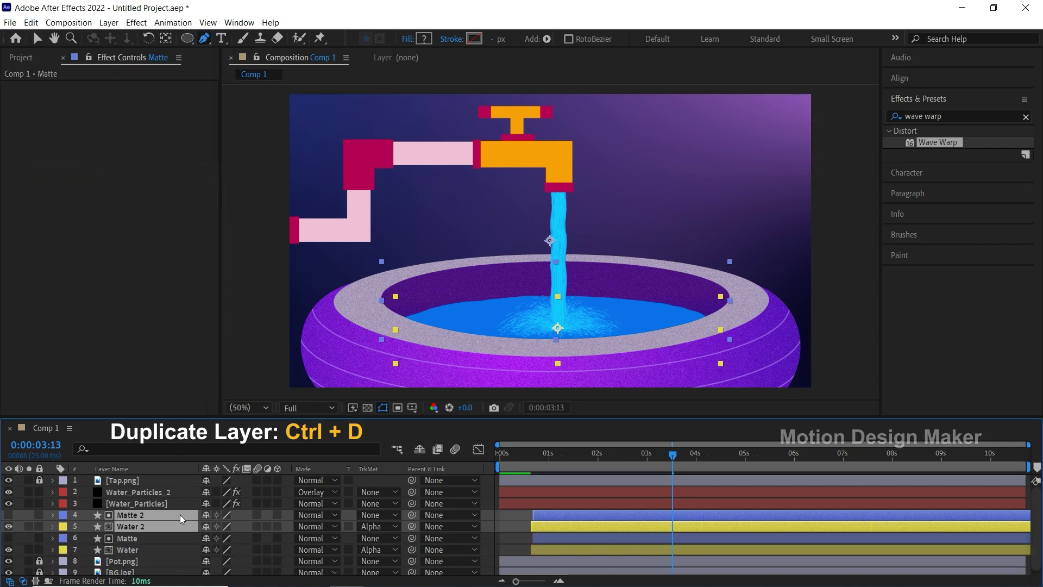
Step: Pre-compose the duplicated layers into a new composition named Matte_2
click(108, 22)
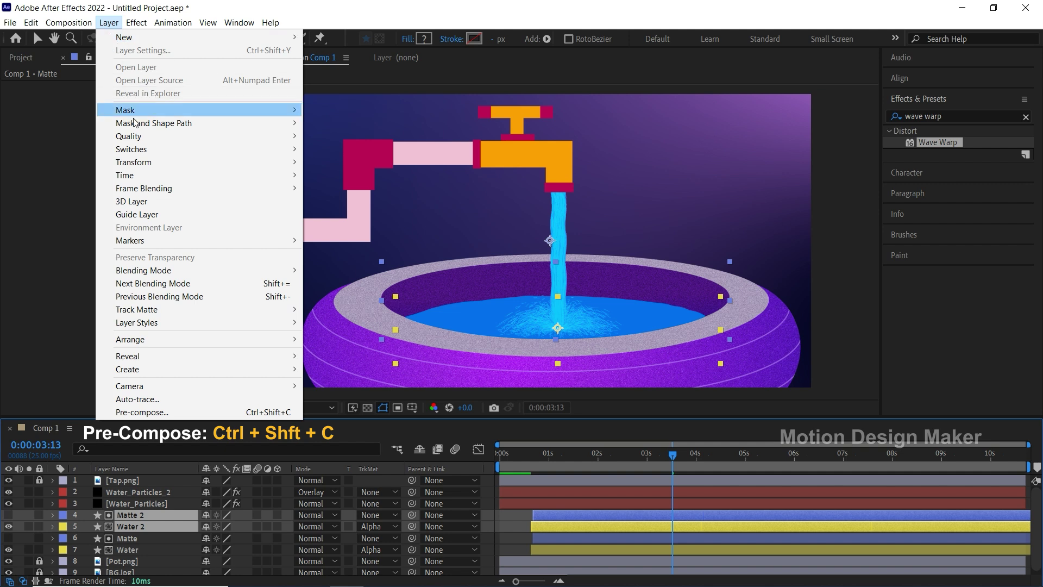
click(198, 412)
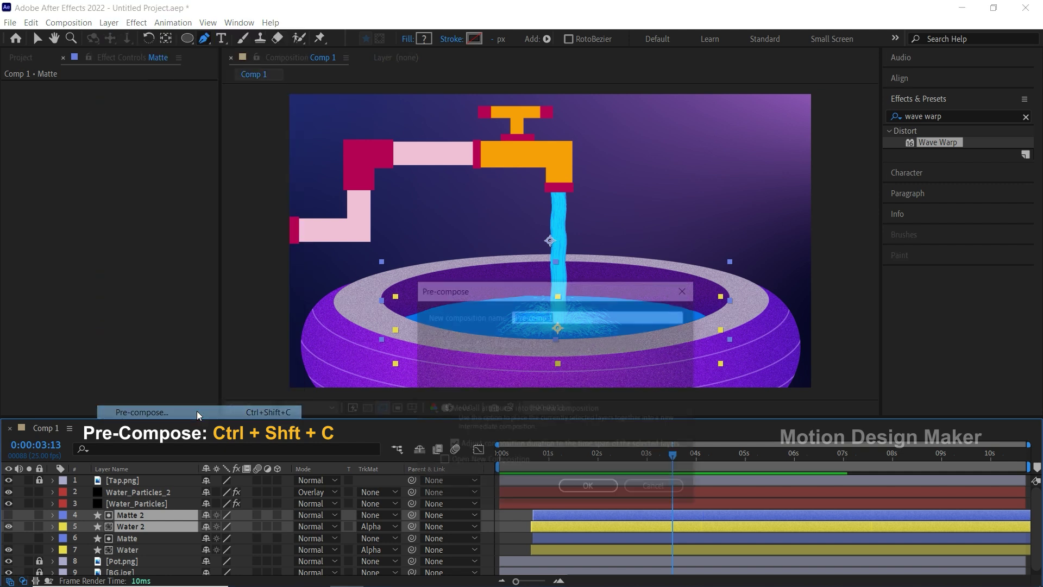
text(Matte_2)
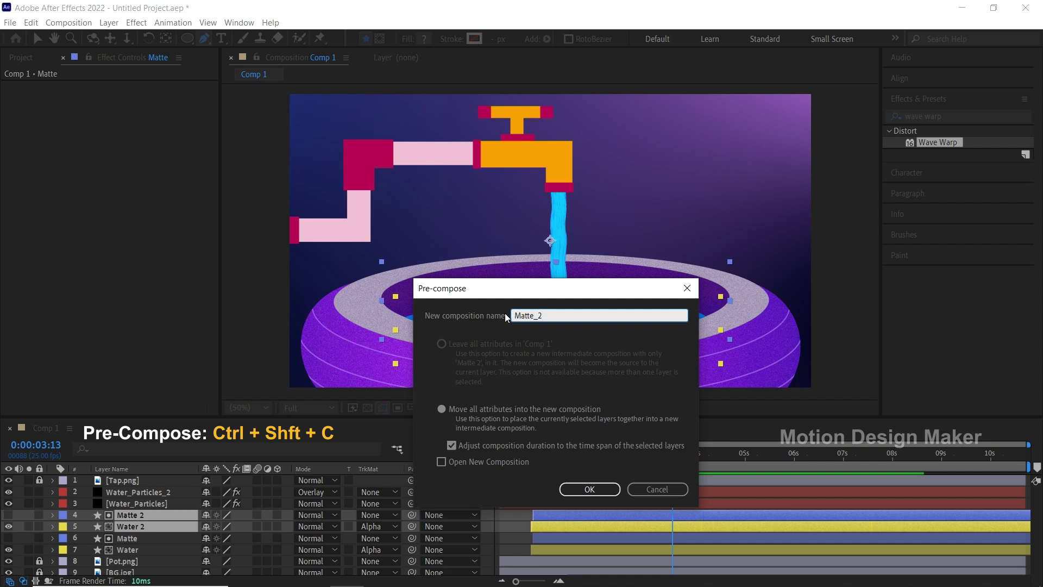
click(605, 487)
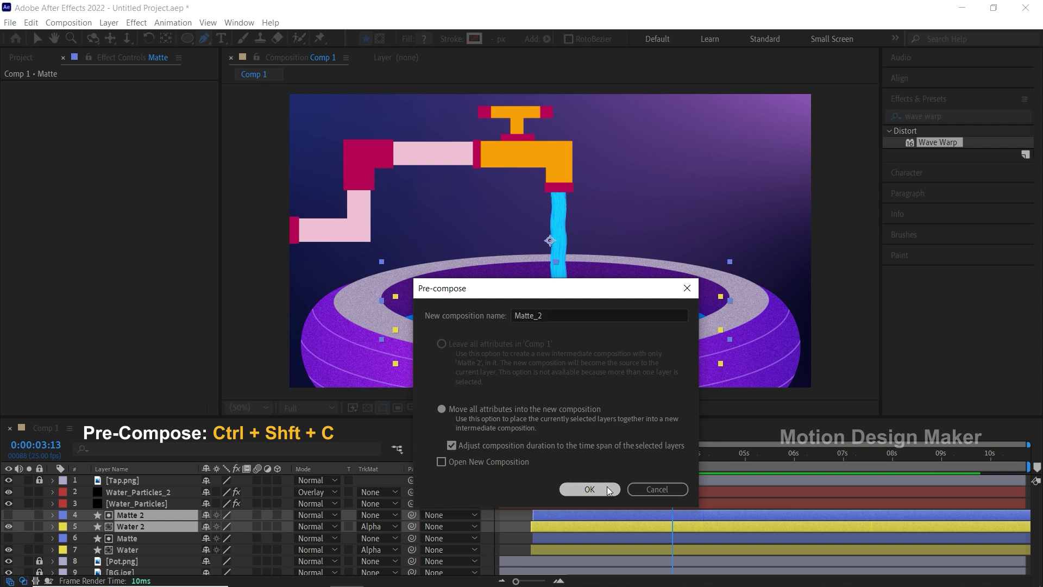
click(562, 456)
Step: At 0:00:00:17, create a 1920×1080 black solid named Fractal Noise
drag(562, 456, 532, 464)
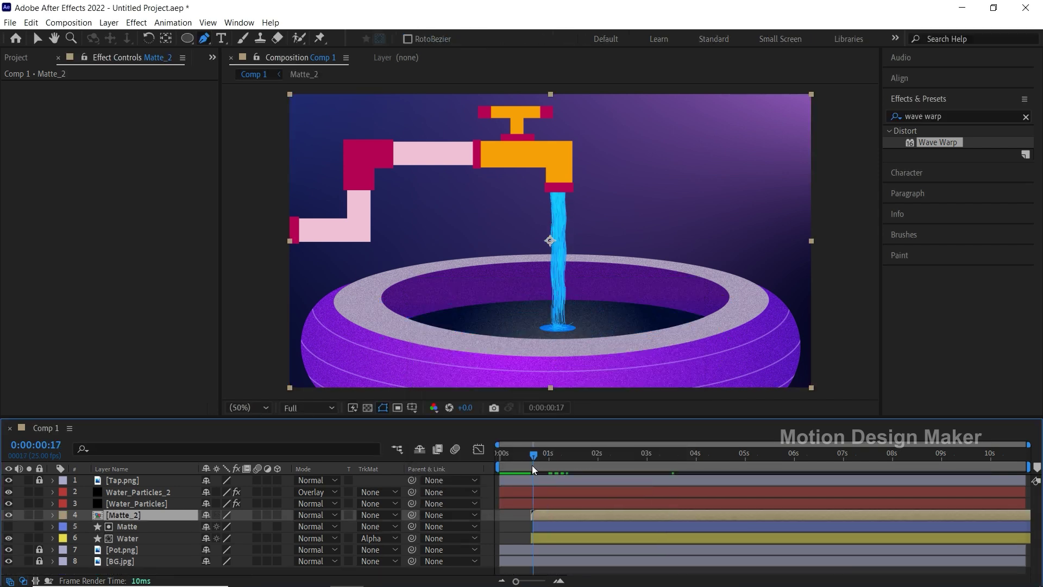
click(532, 465)
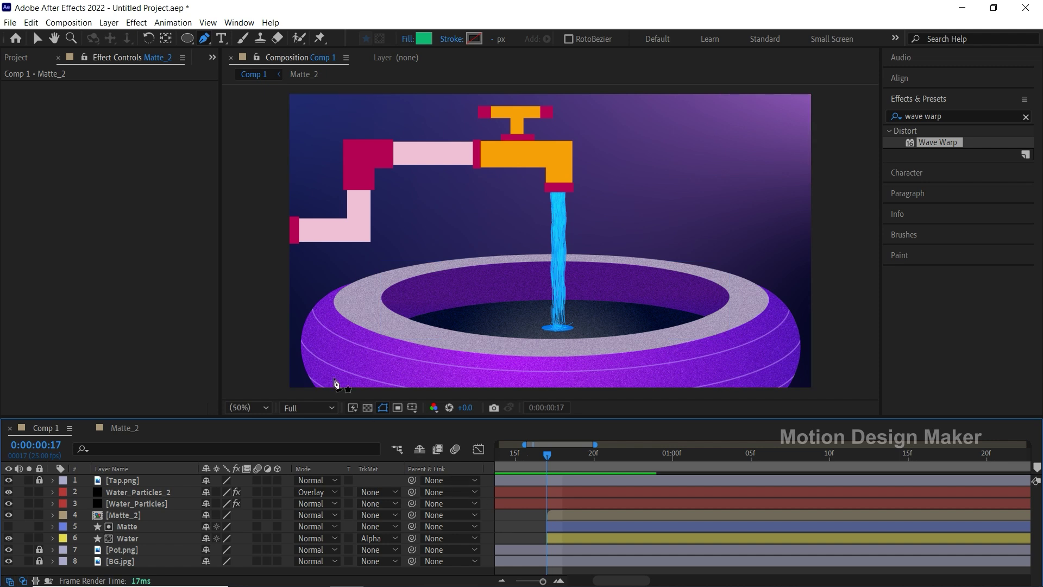
click(111, 22)
mouse_move(138, 38)
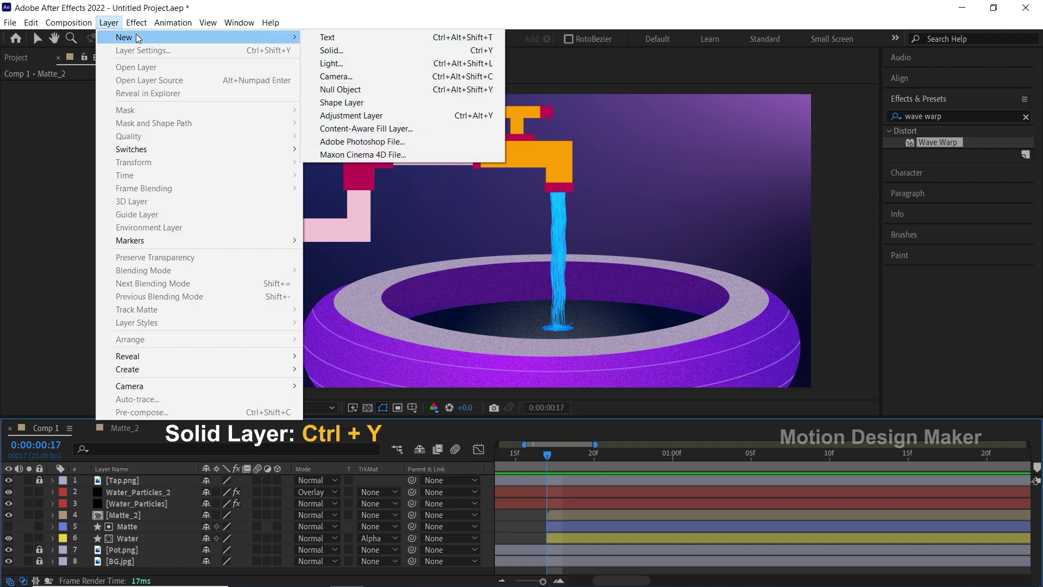
click(367, 51)
text(Fractal Noise)
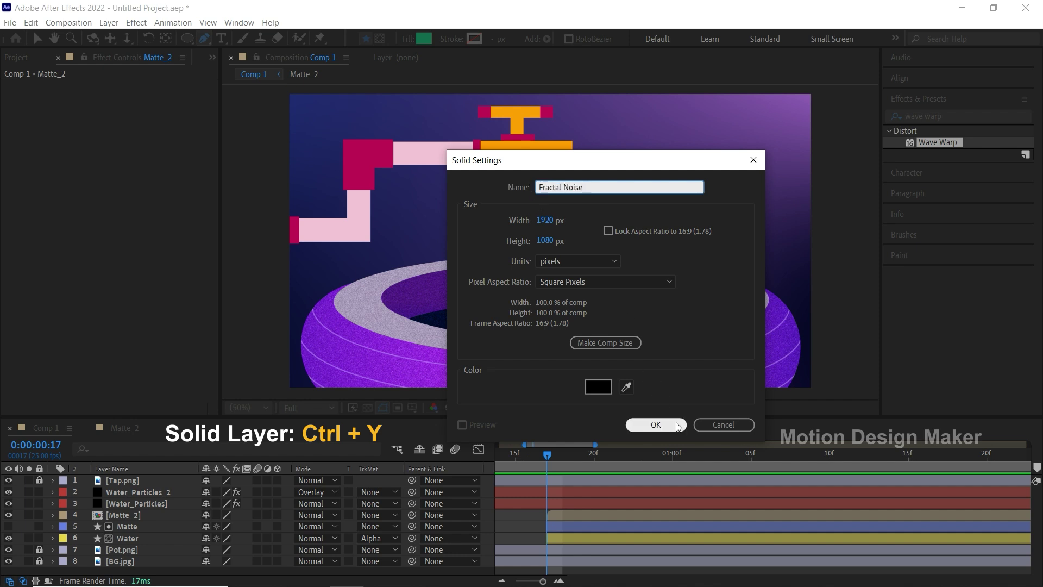
click(656, 424)
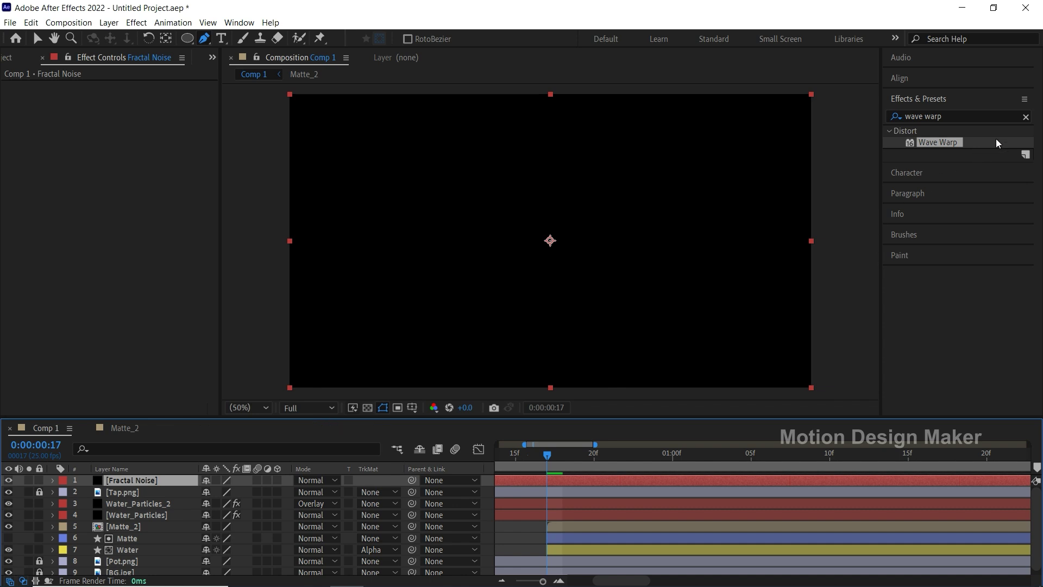
Step: Apply the Fractal Noise effect to the Fractal Noise solid
click(1026, 117)
text(fractal)
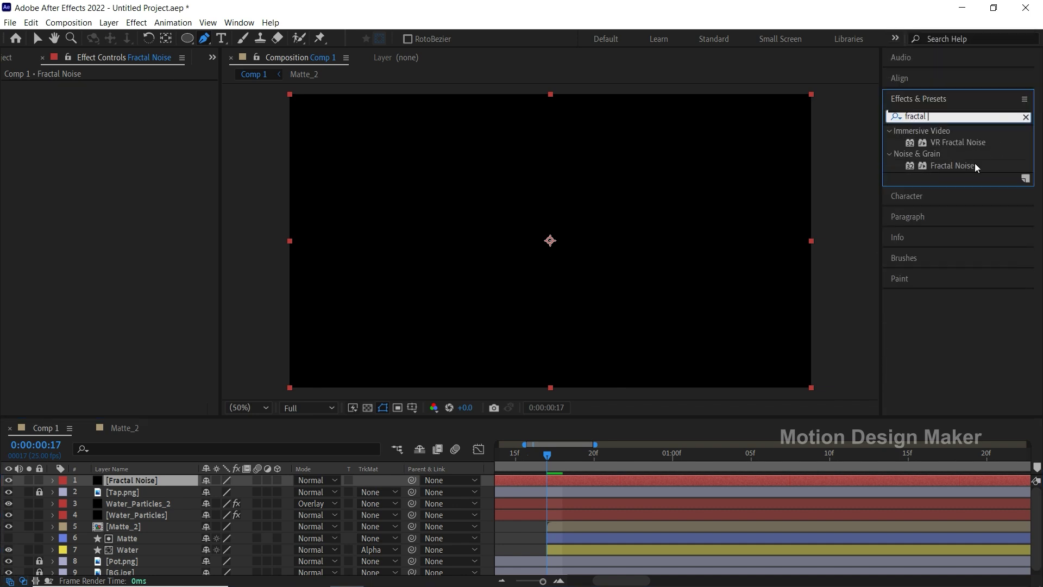
click(970, 166)
drag(964, 164, 725, 480)
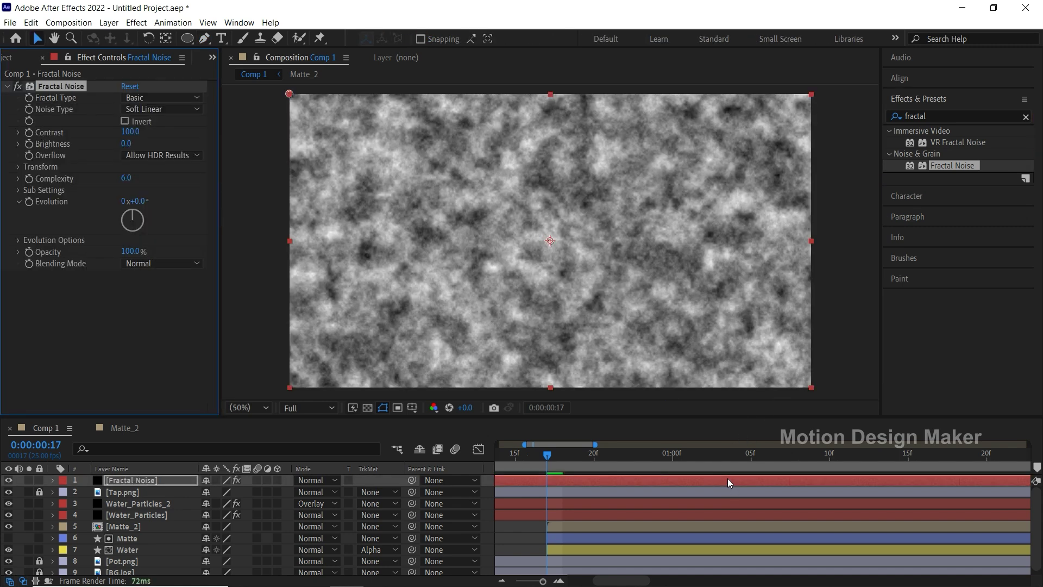
Step: Set Fractal Noise to Dynamic Twist, Linear noise, Contrast 192 and Brightness -50
click(199, 98)
click(214, 197)
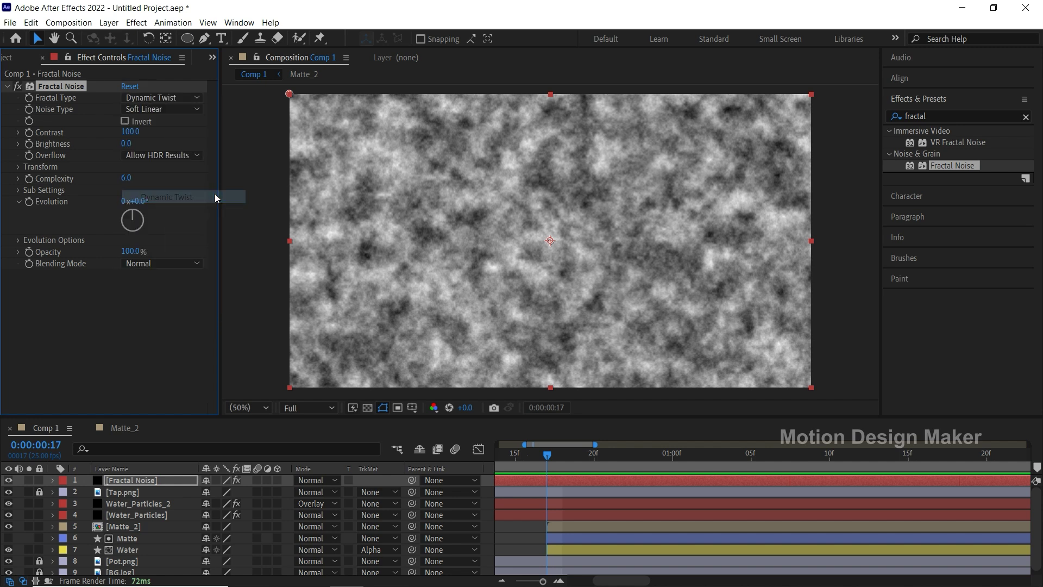
click(197, 109)
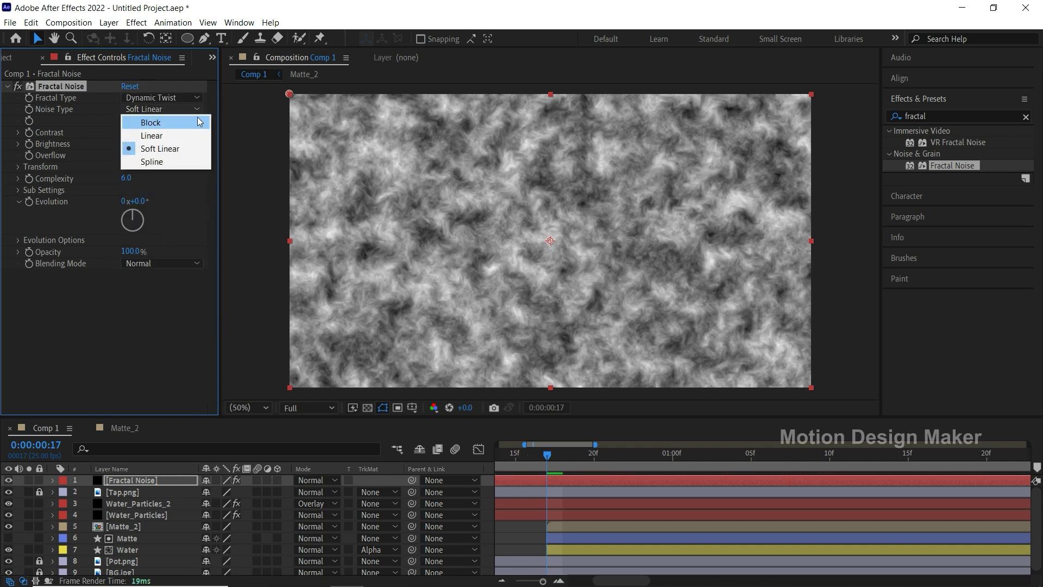
click(196, 135)
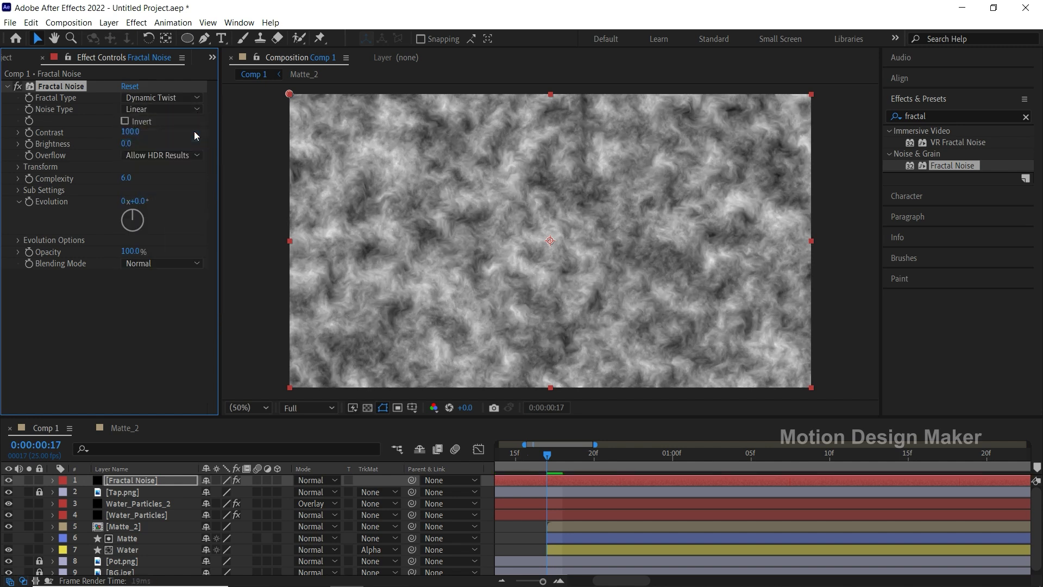
drag(131, 132, 174, 130)
click(133, 132)
text(192)
key(Return)
drag(126, 143, 111, 152)
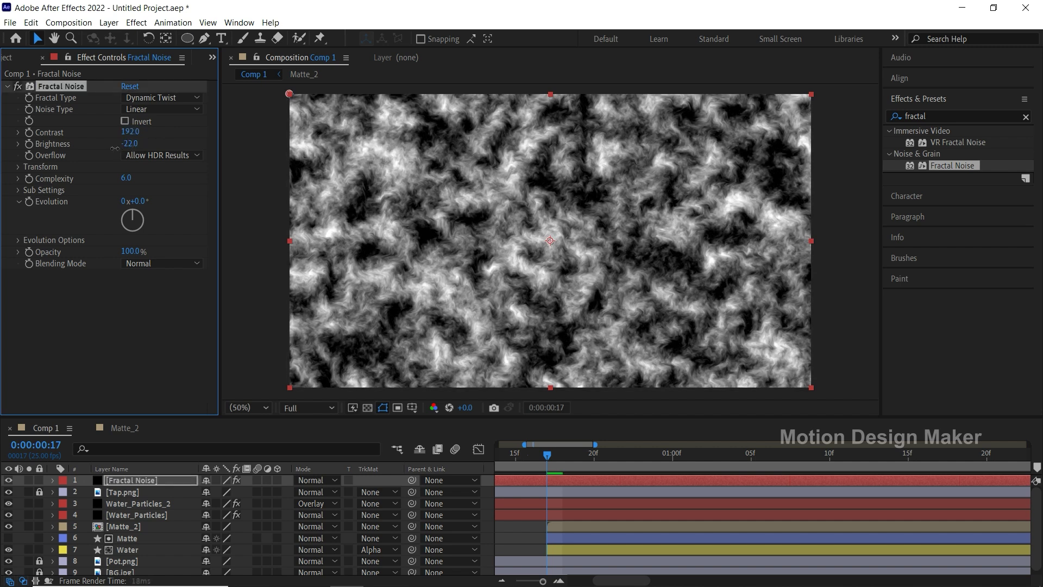
click(129, 143)
text(-50)
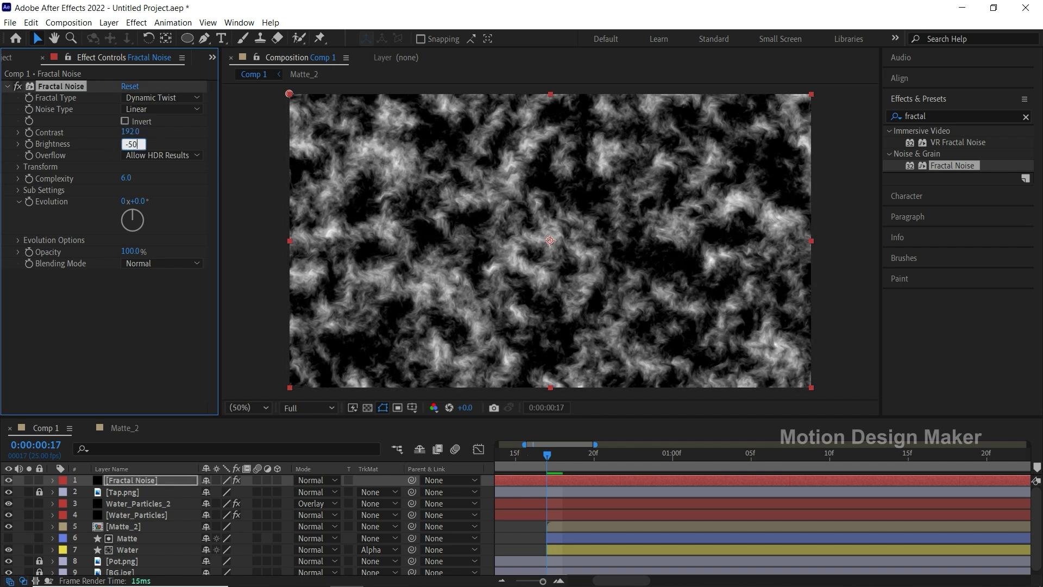
key(Return)
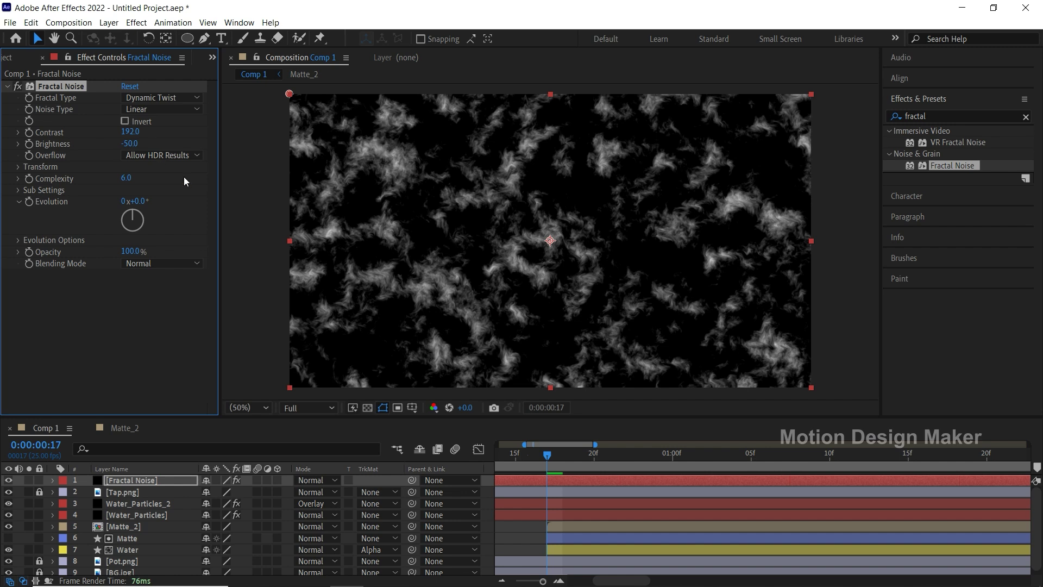
Step: Zoom the timeline out to all 10 seconds and make the Fractal Noise layer 3D
click(523, 482)
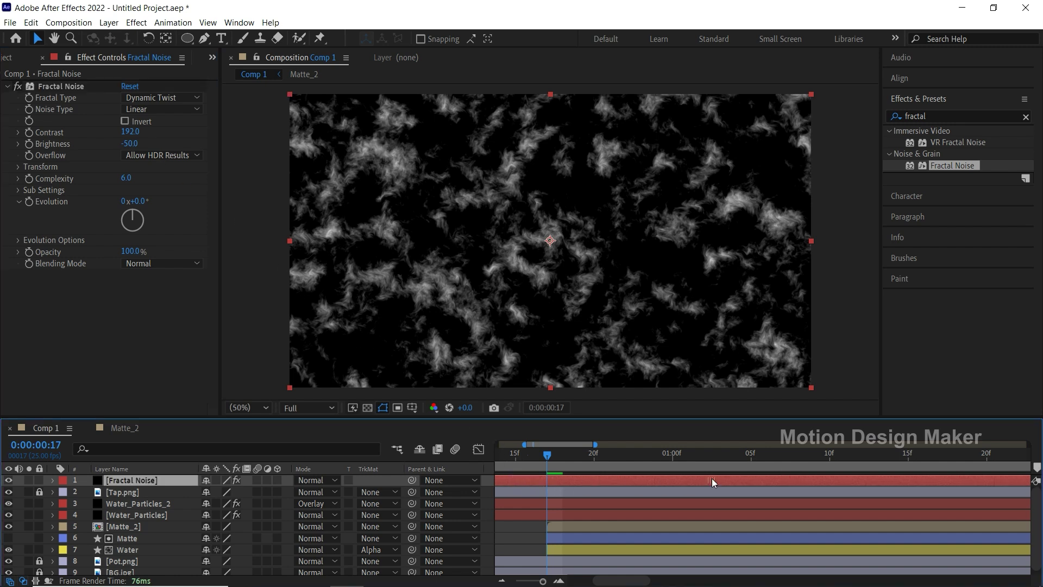
key(minus)
key(minus)
key(minus)
key(minus)
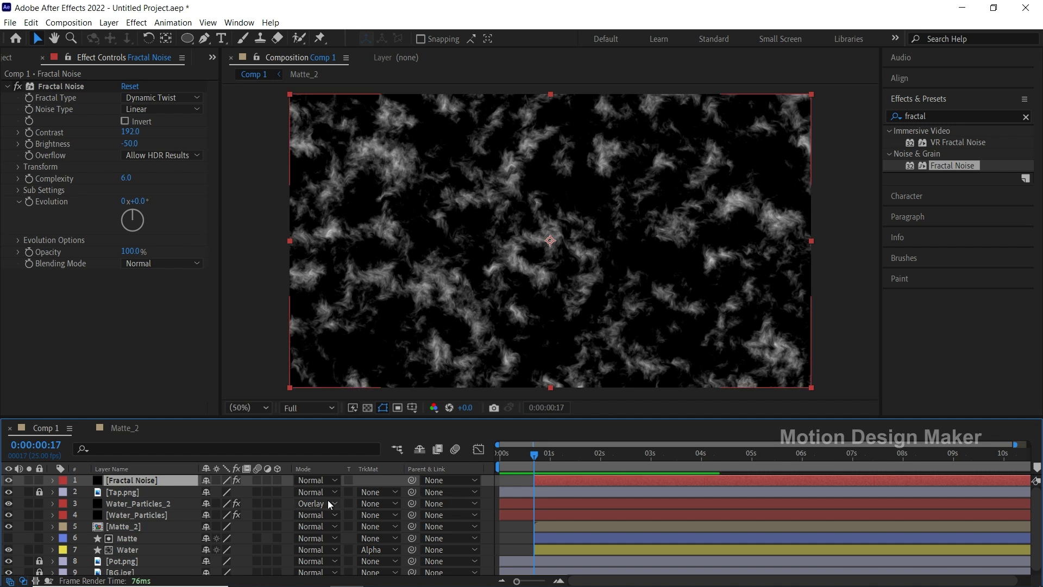
click(277, 481)
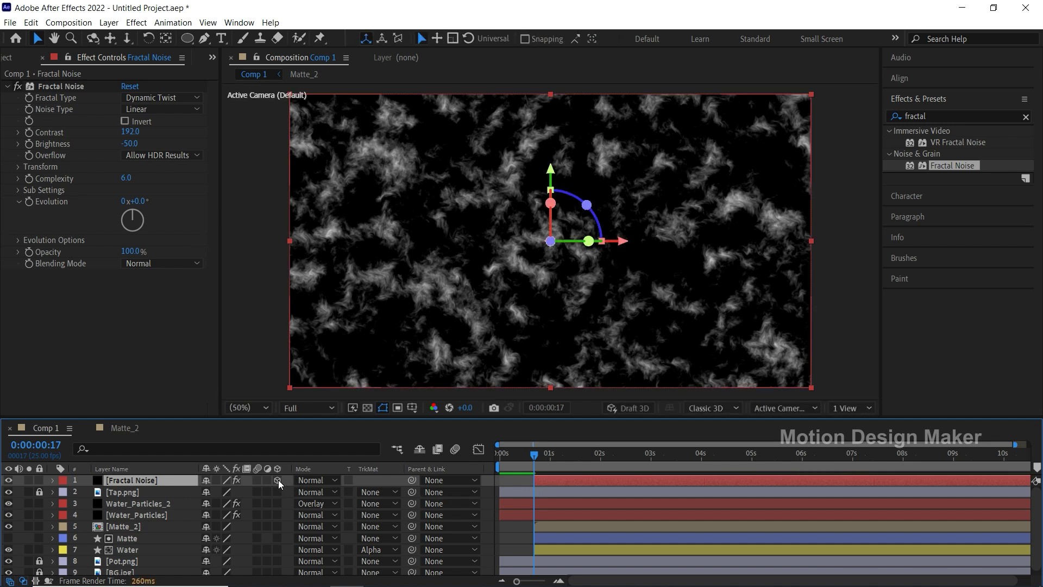
Step: Rotate the Fractal Noise layer on X to lie flat across the pot and keyframe Evolution
click(149, 39)
mouse_move(550, 203)
mouse_down()
mouse_move(556, 183)
mouse_move(553, 230)
mouse_up()
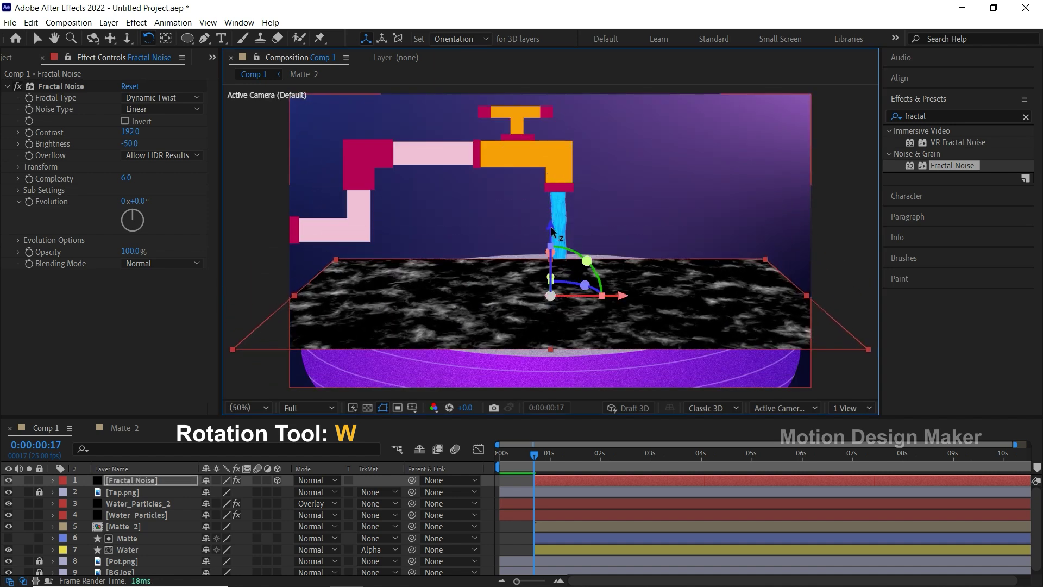
click(549, 481)
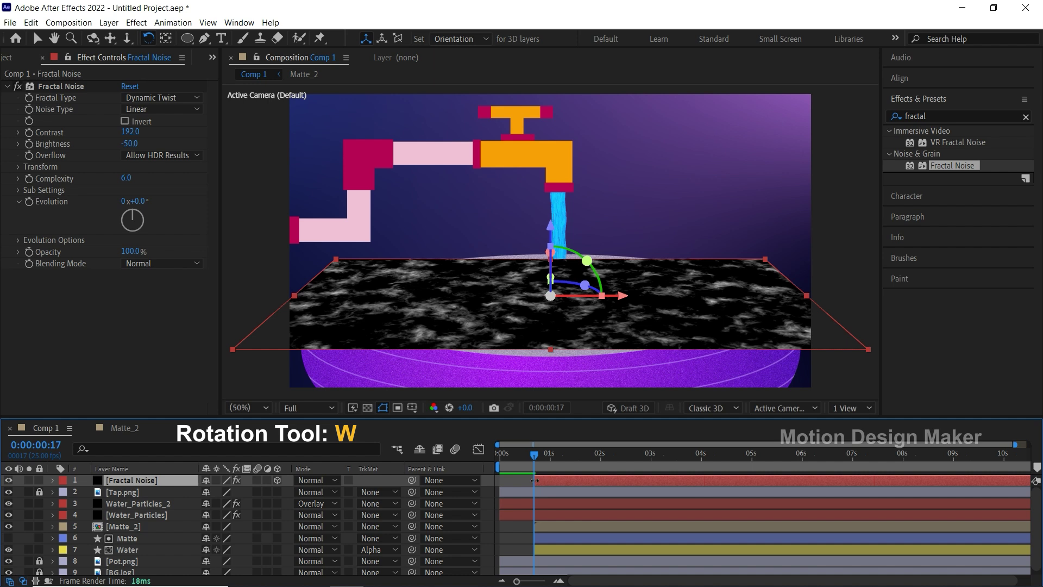
click(29, 202)
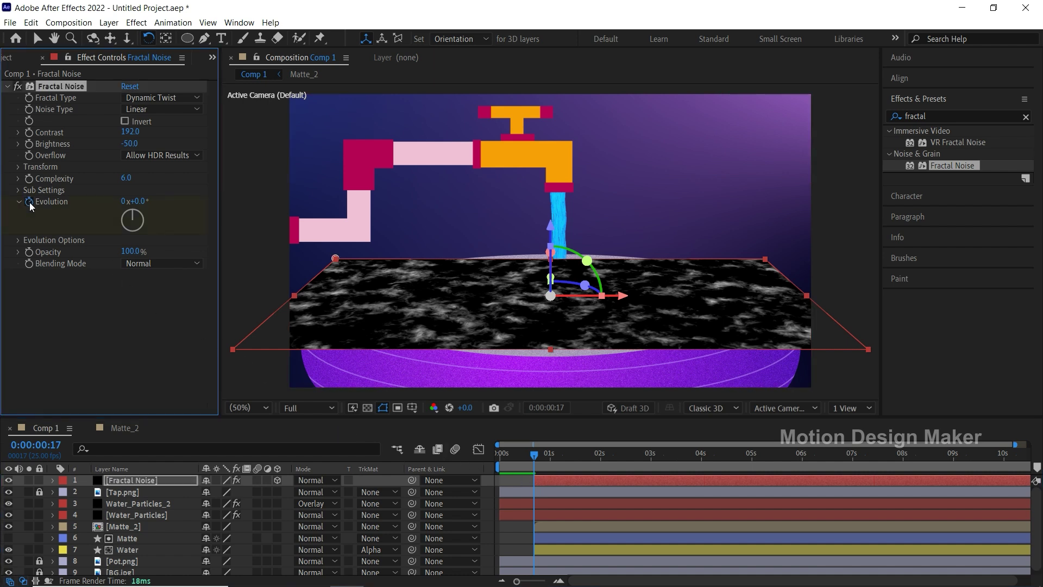
Step: Set the Fractal Noise Evolution to 6x+180° at 0:00:08:20
click(546, 481)
key(u)
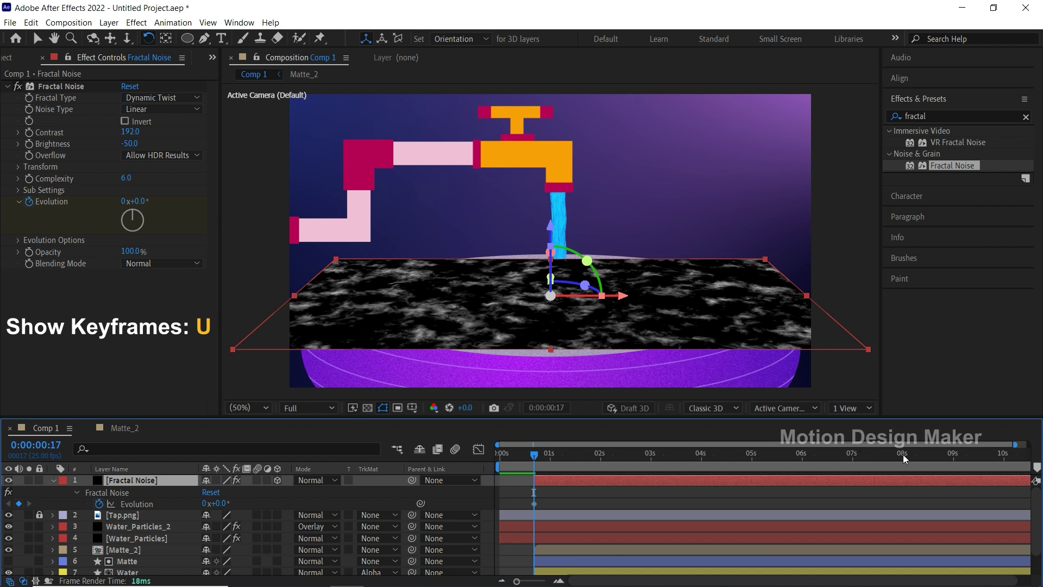
drag(903, 455, 943, 453)
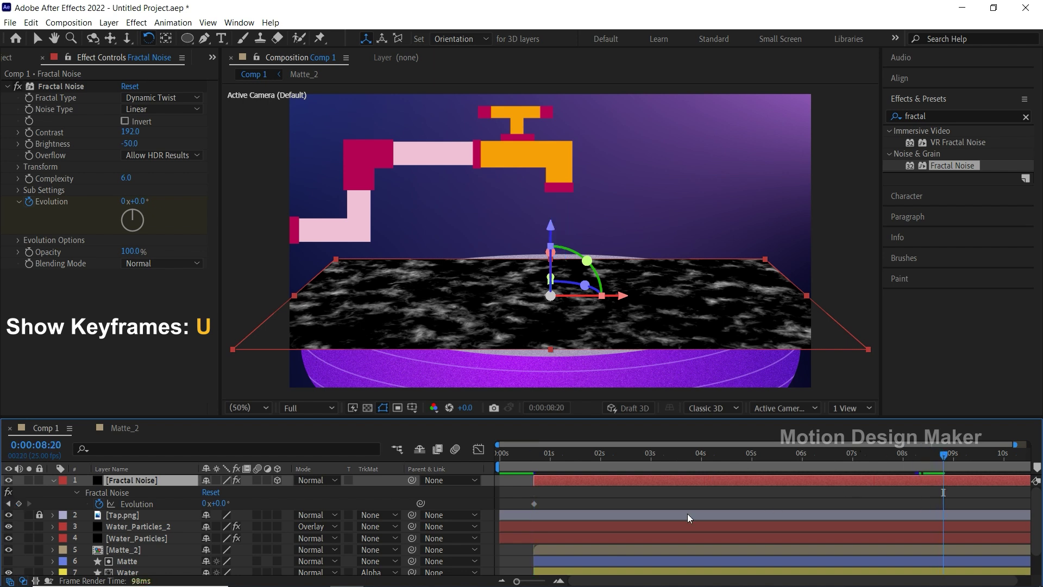
click(205, 504)
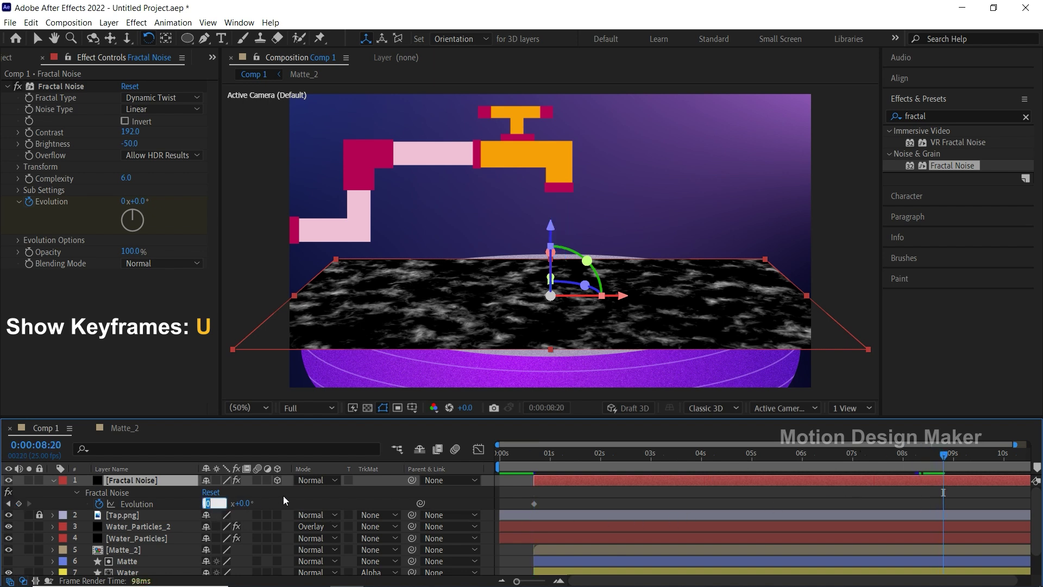
text(6)
key(Return)
click(219, 503)
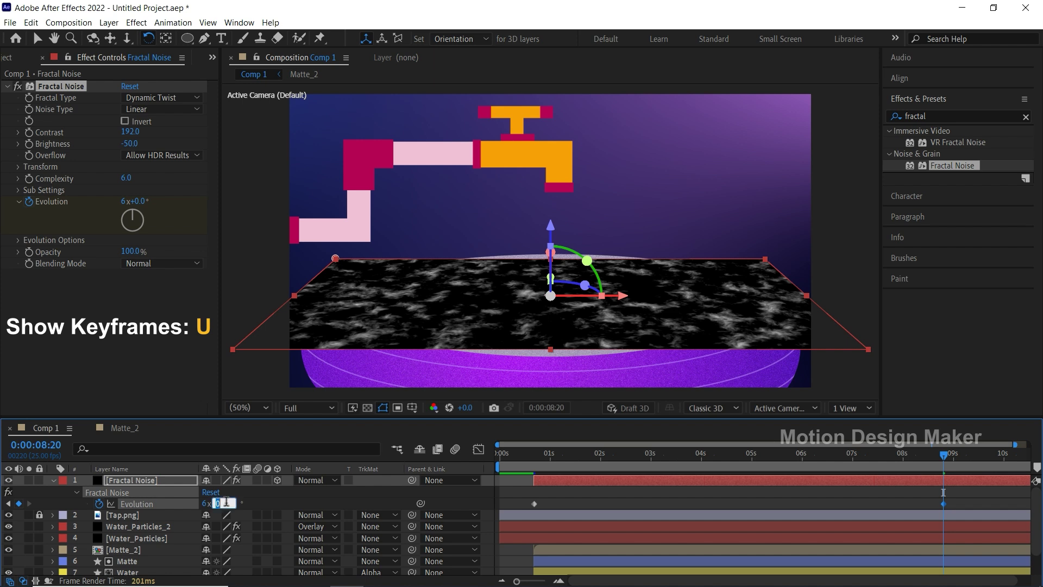
text(180)
key(Return)
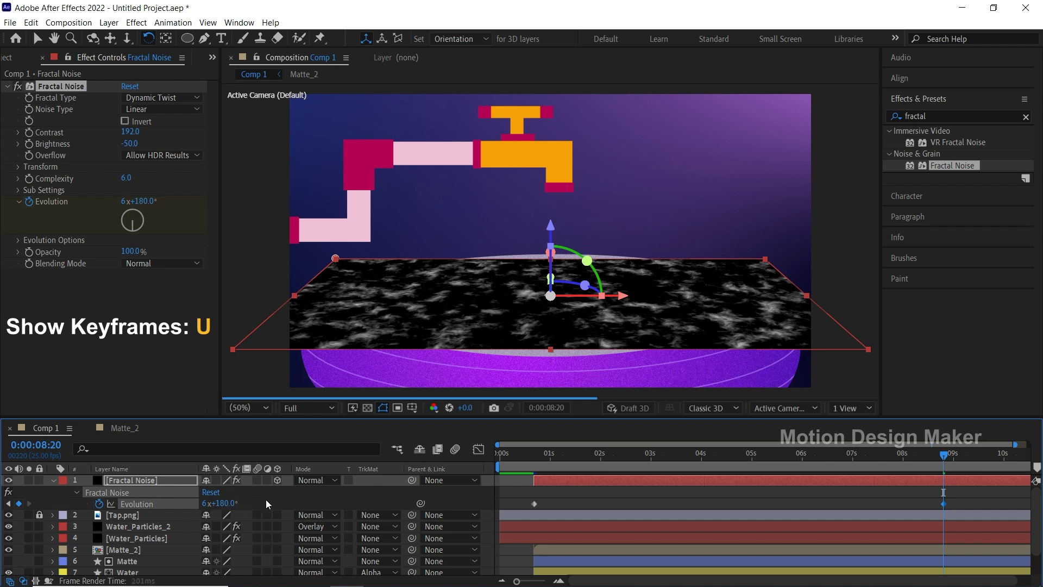
Step: At the comp's end, set Evolution to 7 revolutions and 0 degrees
drag(995, 458, 1028, 460)
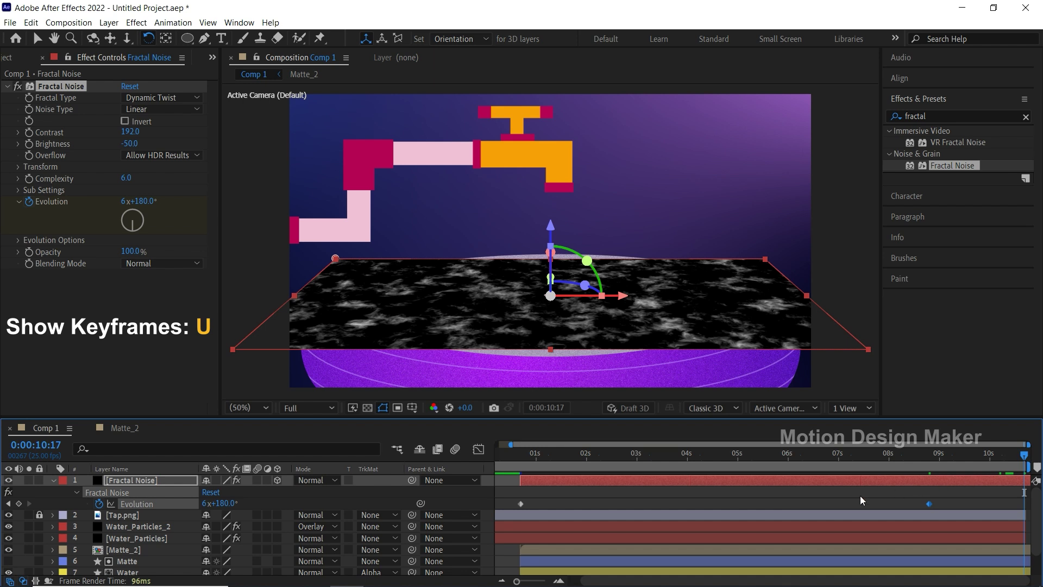
click(204, 503)
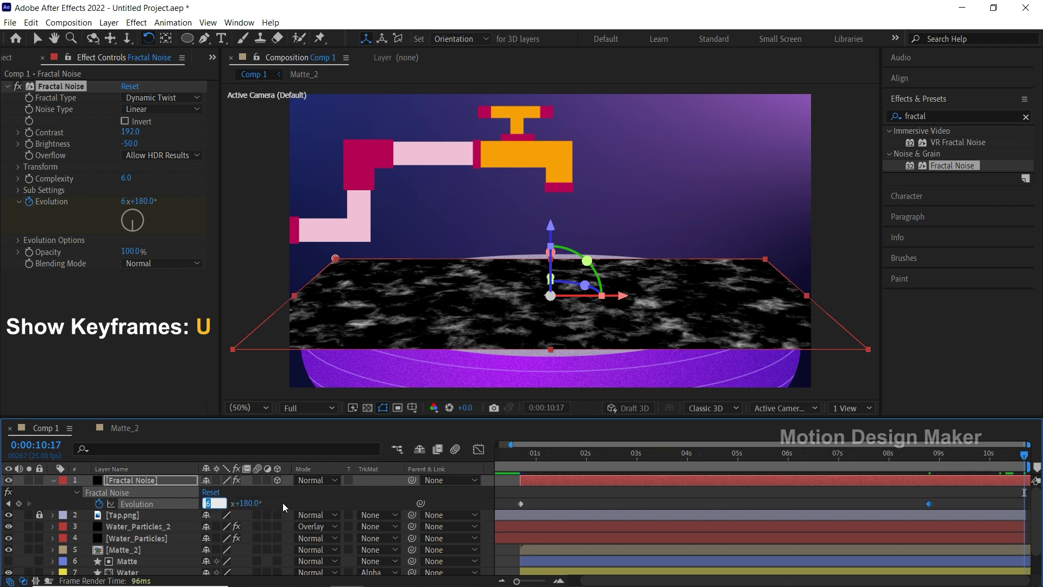
text(7)
key(Tab)
text(0)
key(Return)
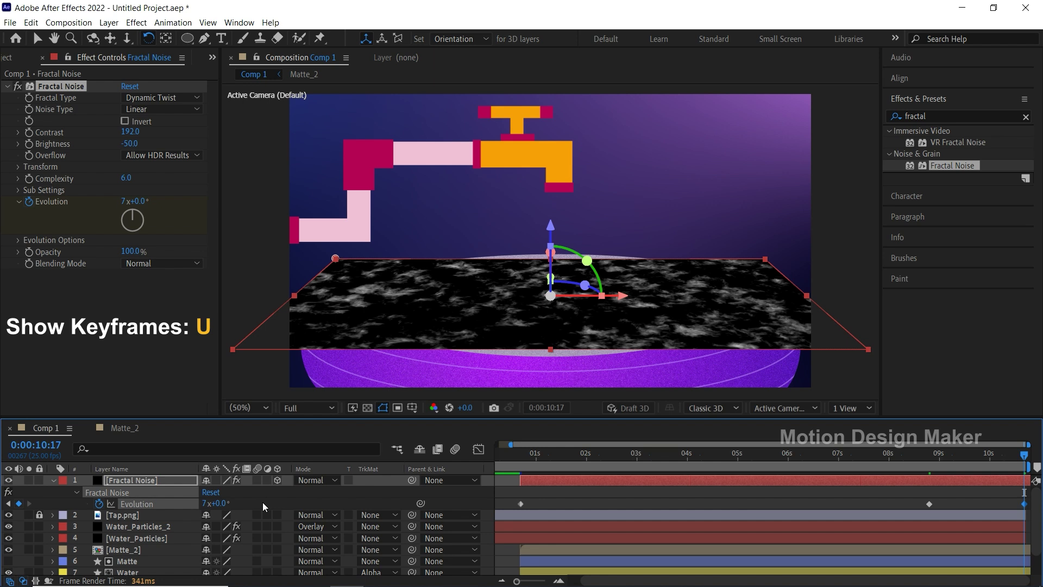
Step: Apply Easy Ease to the last Evolution keyframe and play the animation from the start
click(989, 501)
click(1024, 503)
right_click(1023, 507)
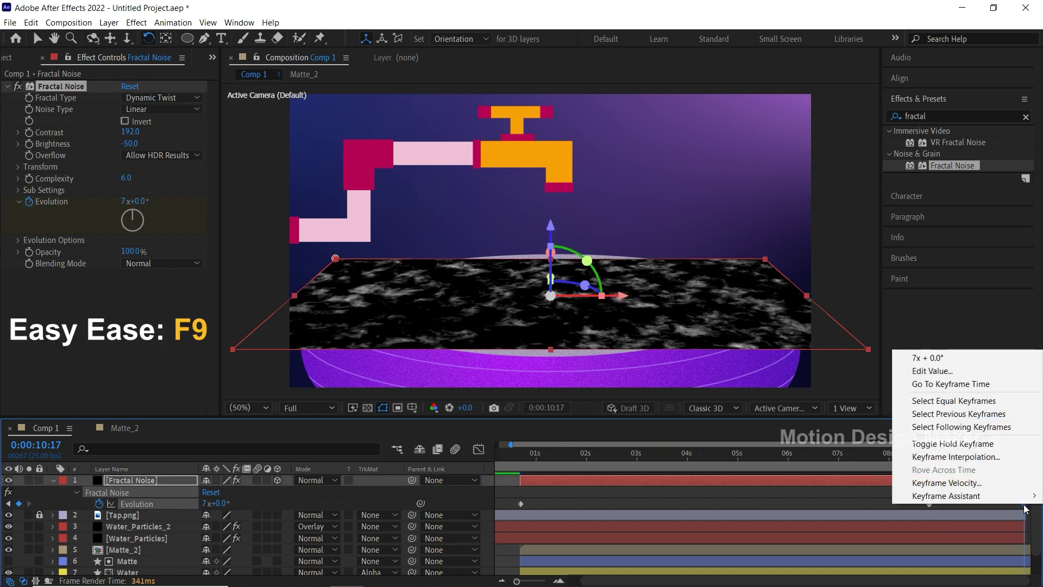
mouse_move(1014, 497)
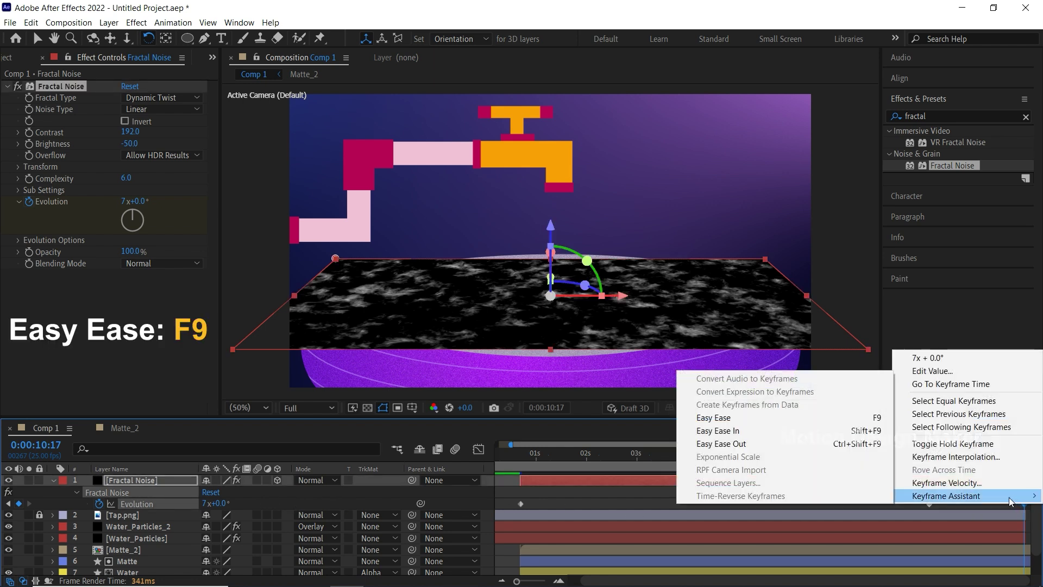
click(776, 421)
click(780, 496)
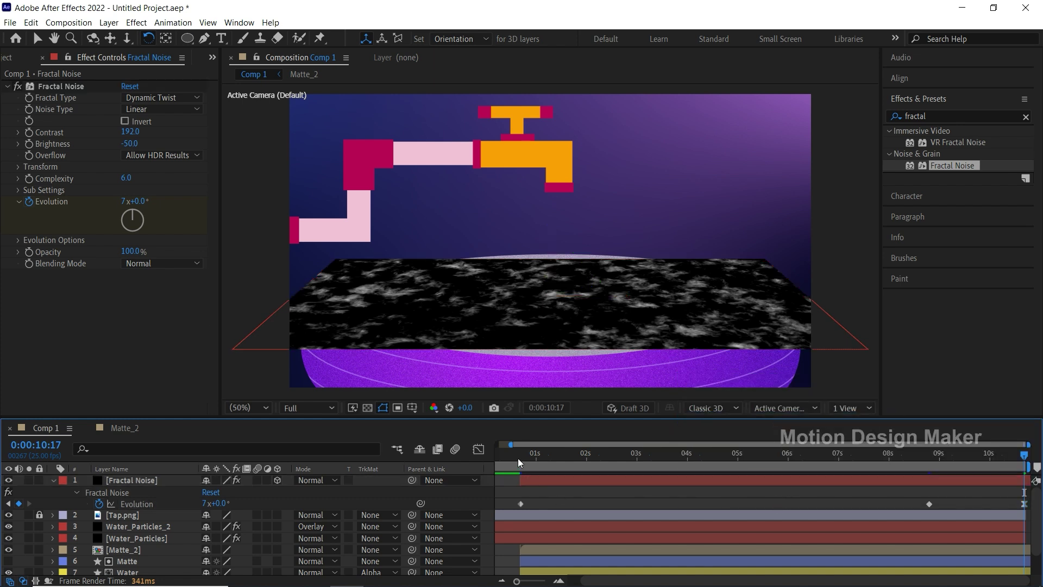
key(space)
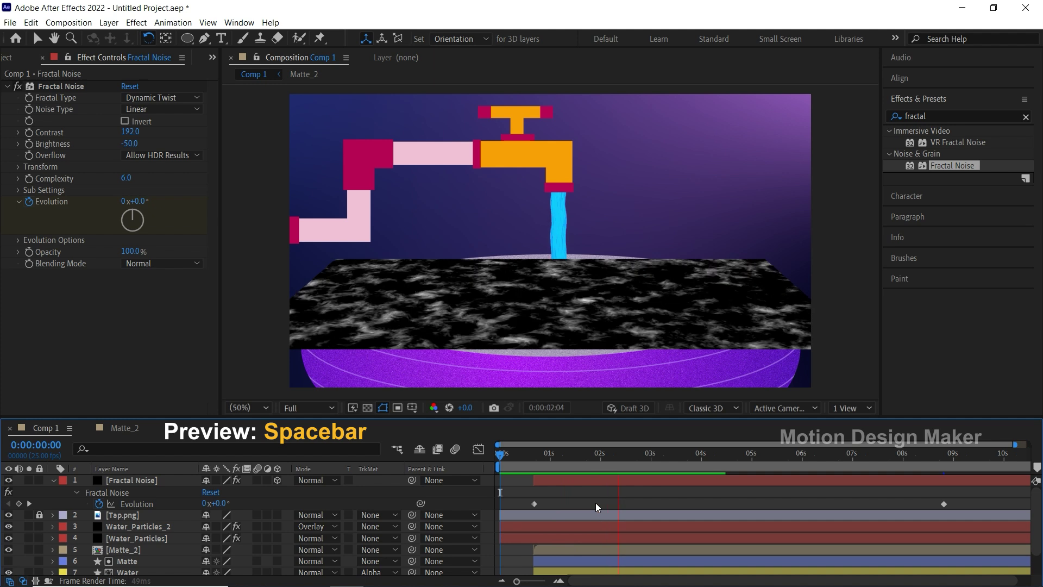
Step: Stop the preview, collapse the Fractal Noise layer and drag it directly below Matte_2
click(567, 457)
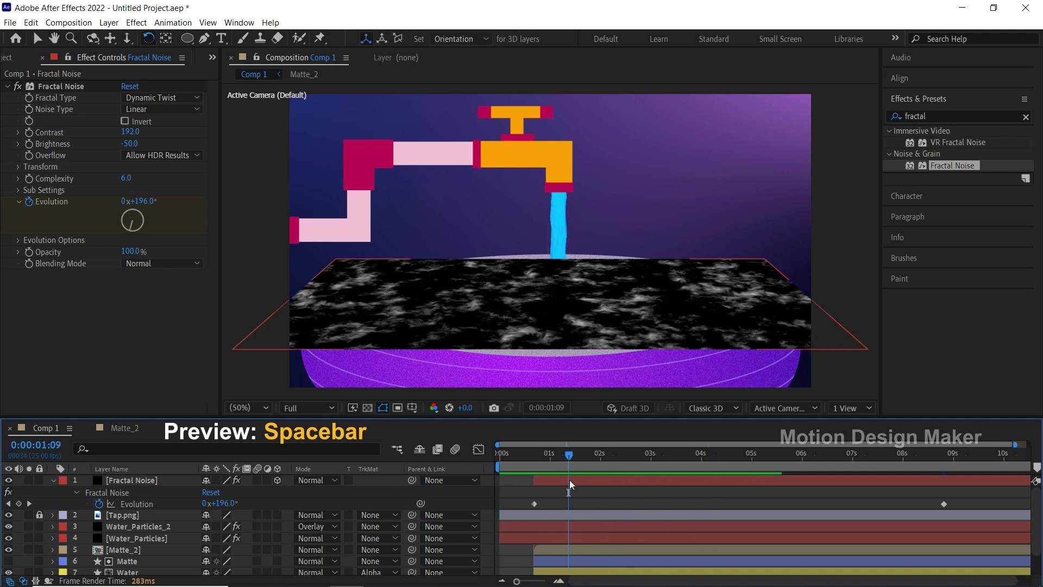
click(570, 480)
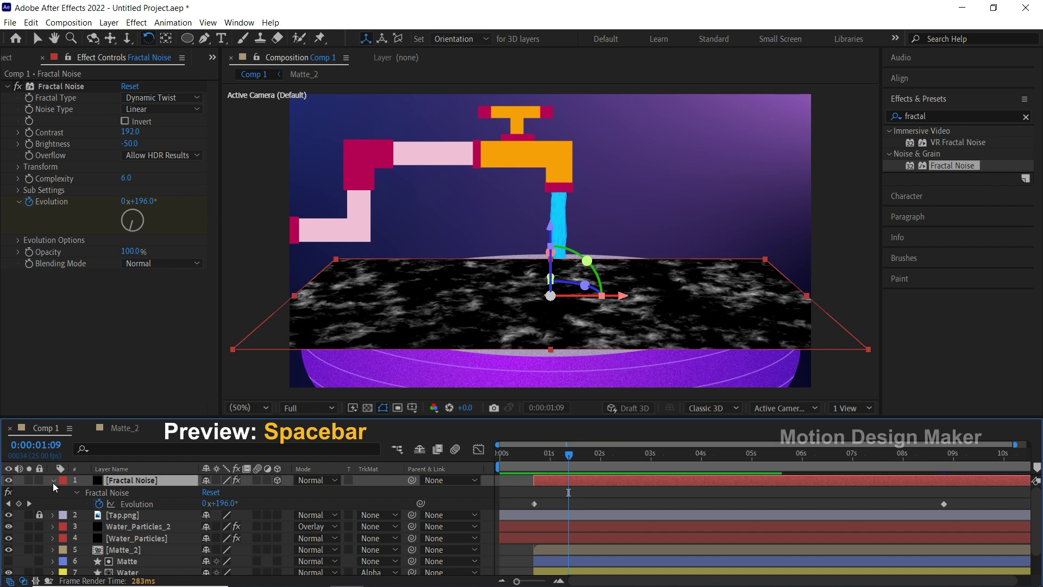
click(54, 480)
drag(146, 480, 140, 530)
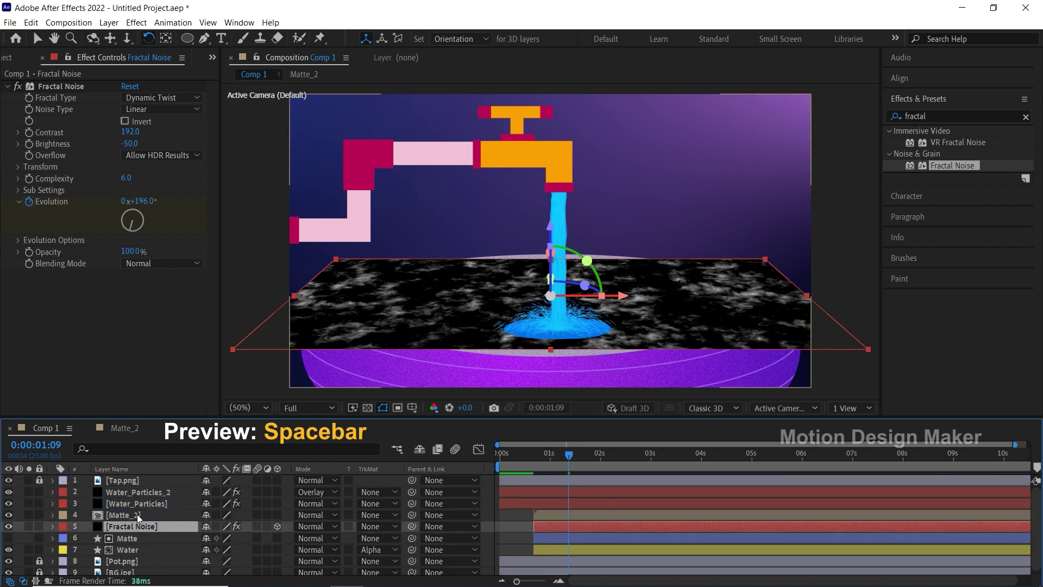
click(138, 514)
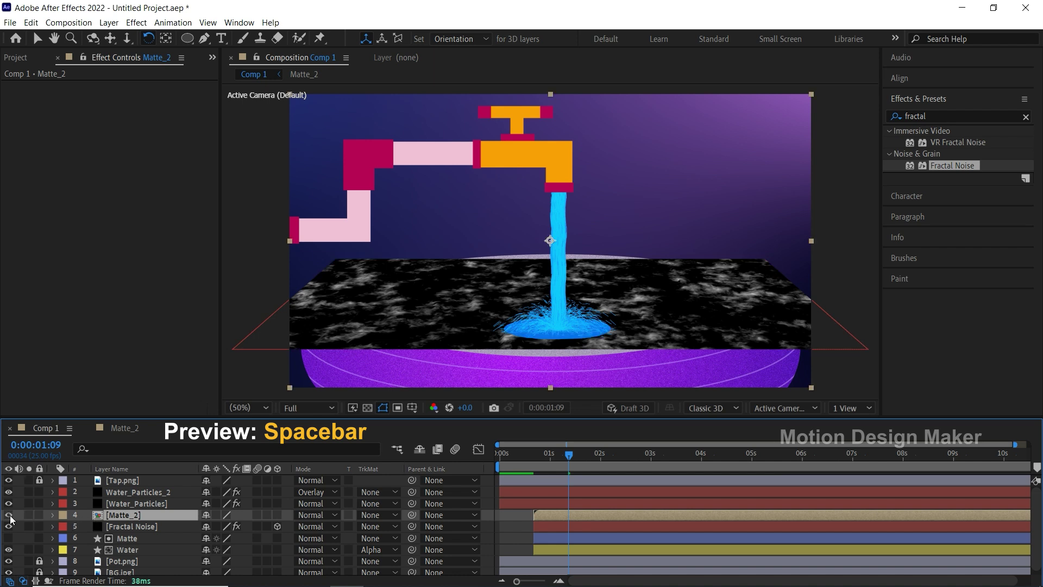
Step: Give Fractal Noise an Alpha Matte of Matte_2 and switch its blend mode to Screen
click(143, 527)
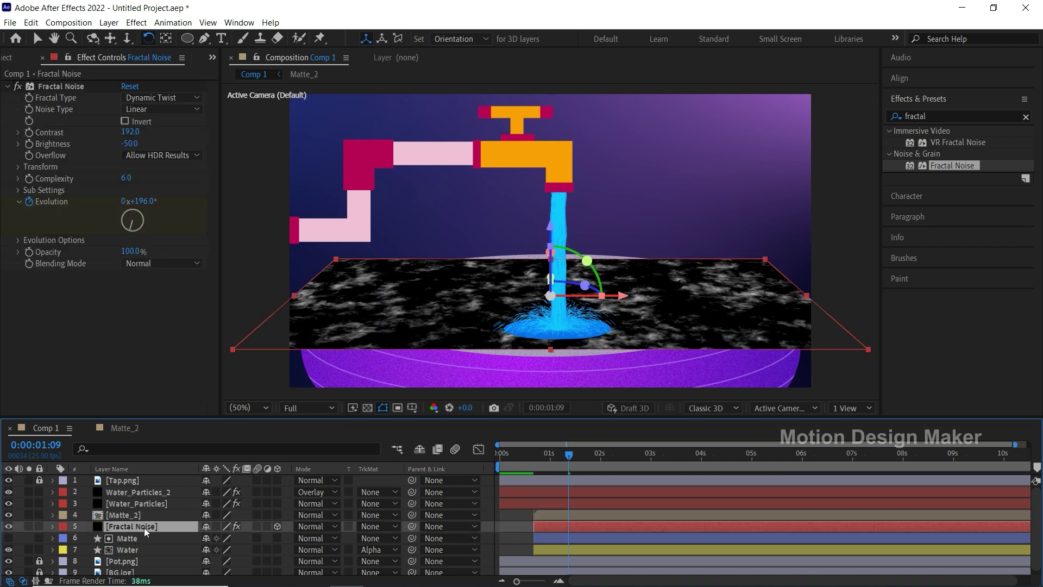
click(388, 528)
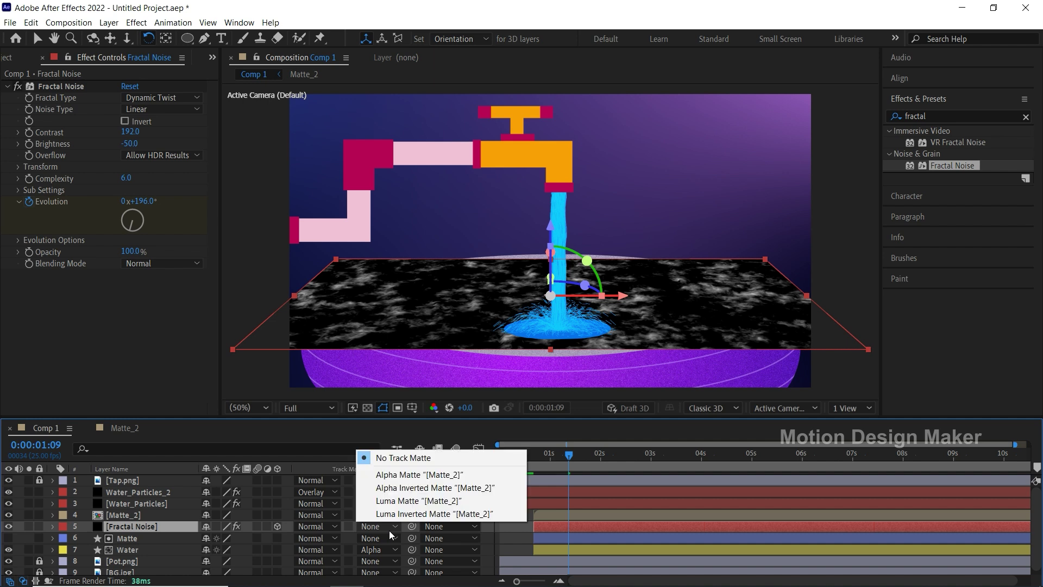
click(419, 474)
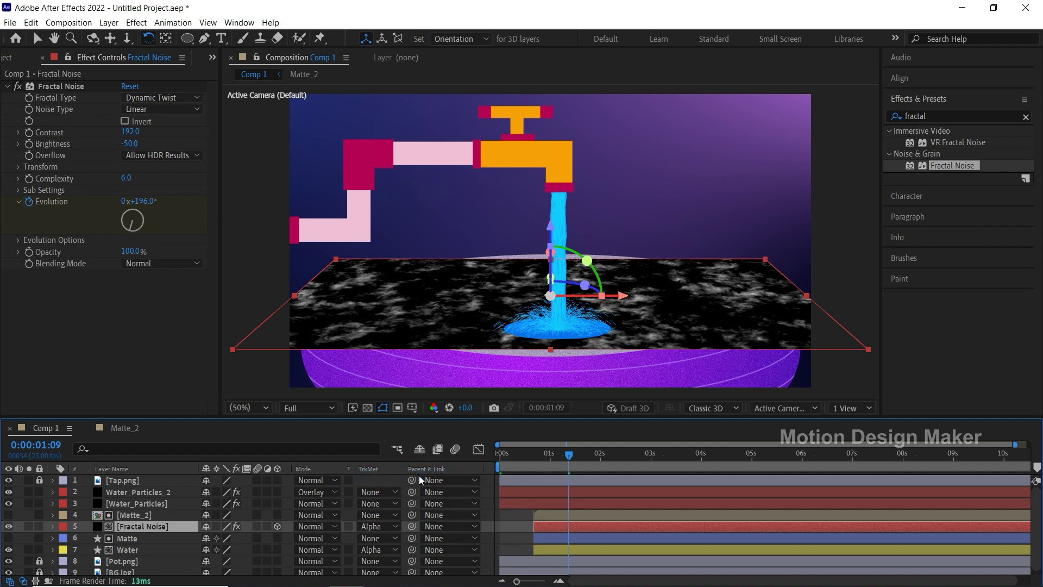
drag(568, 454, 894, 457)
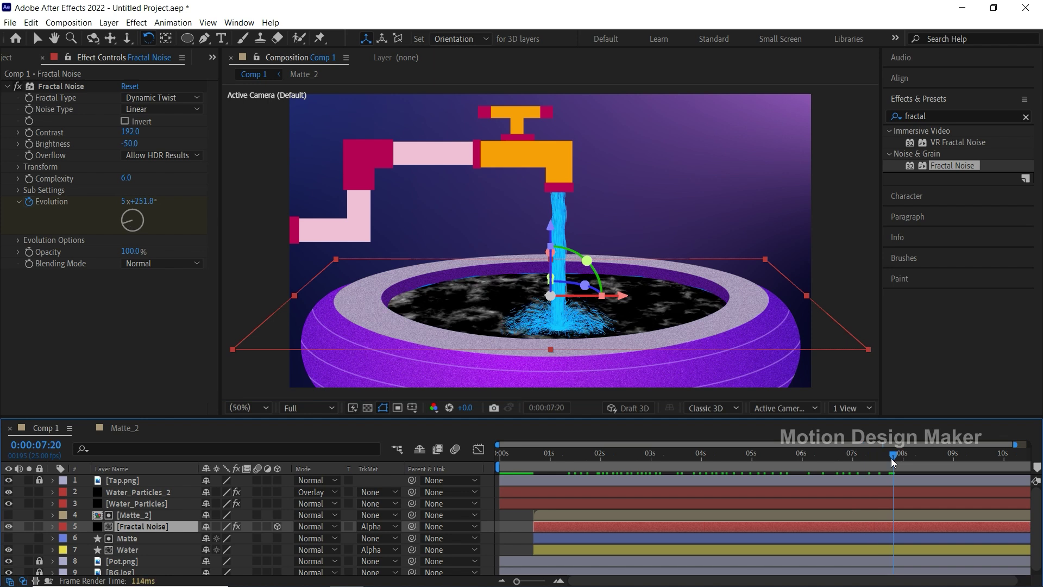
click(322, 527)
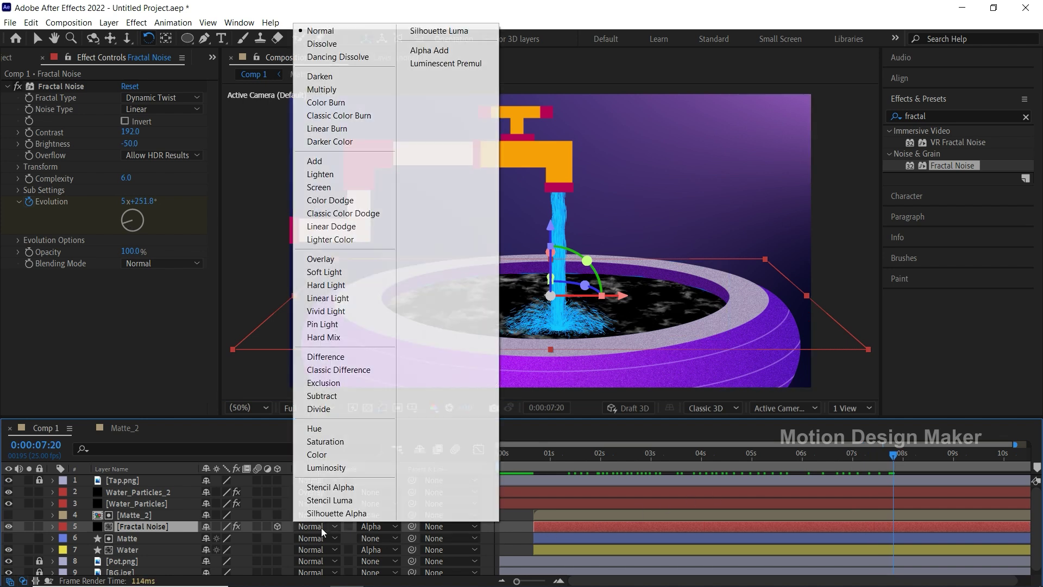
click(374, 190)
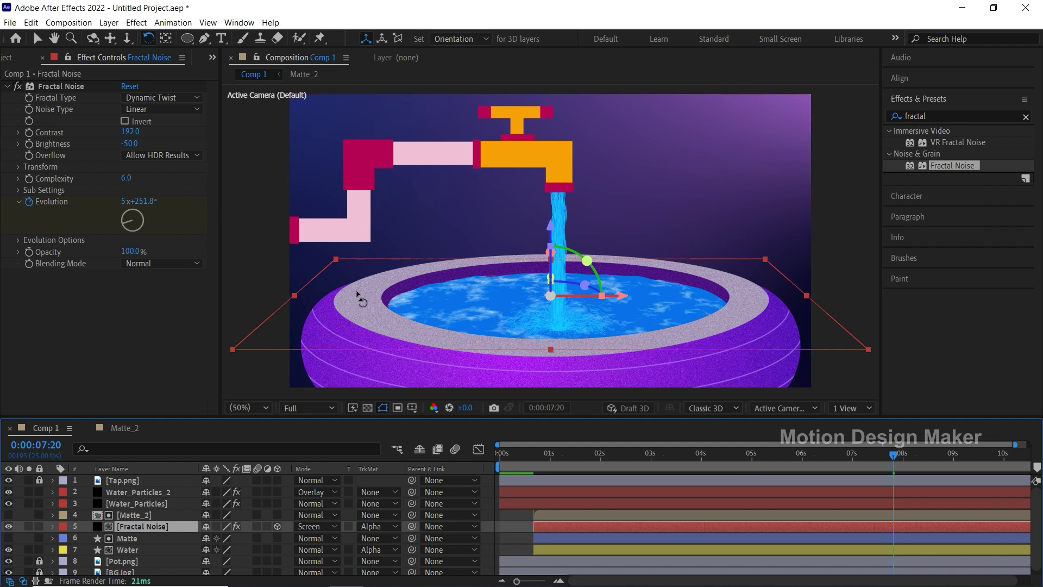
Step: Set the Fractal Noise layer's Opacity to 50%
key(t)
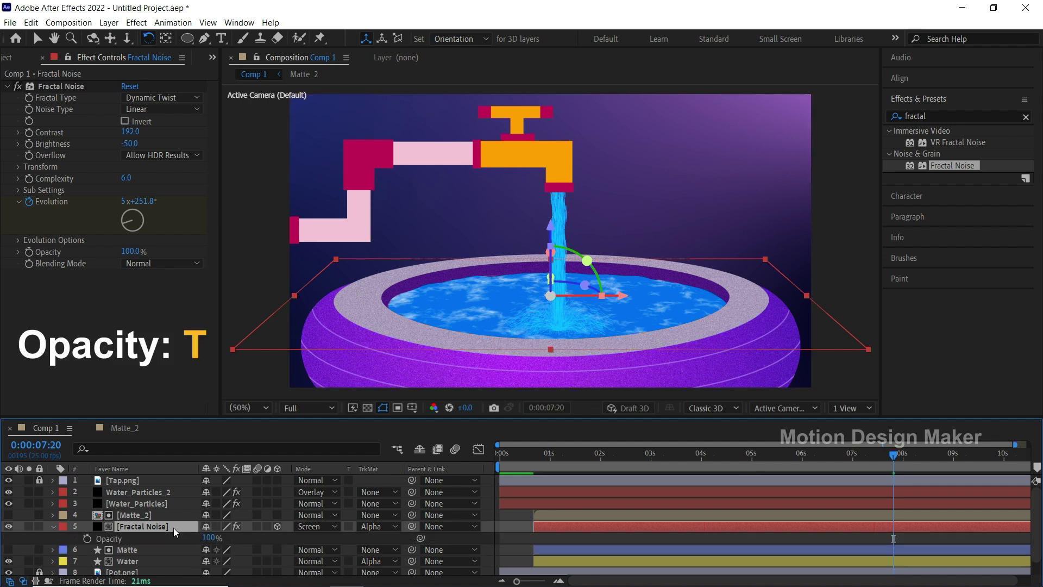
click(210, 538)
text(50)
key(Return)
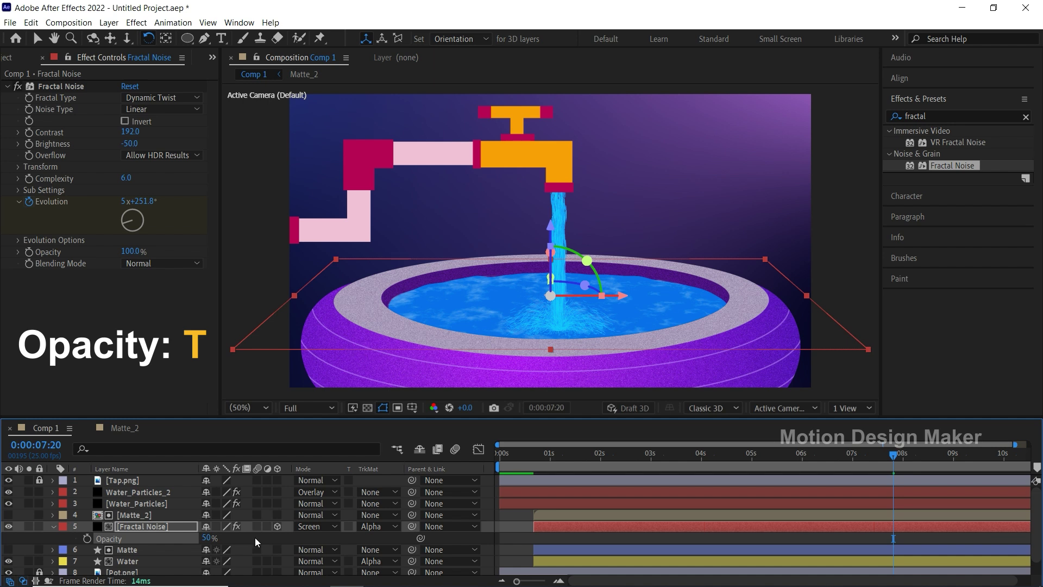
click(584, 536)
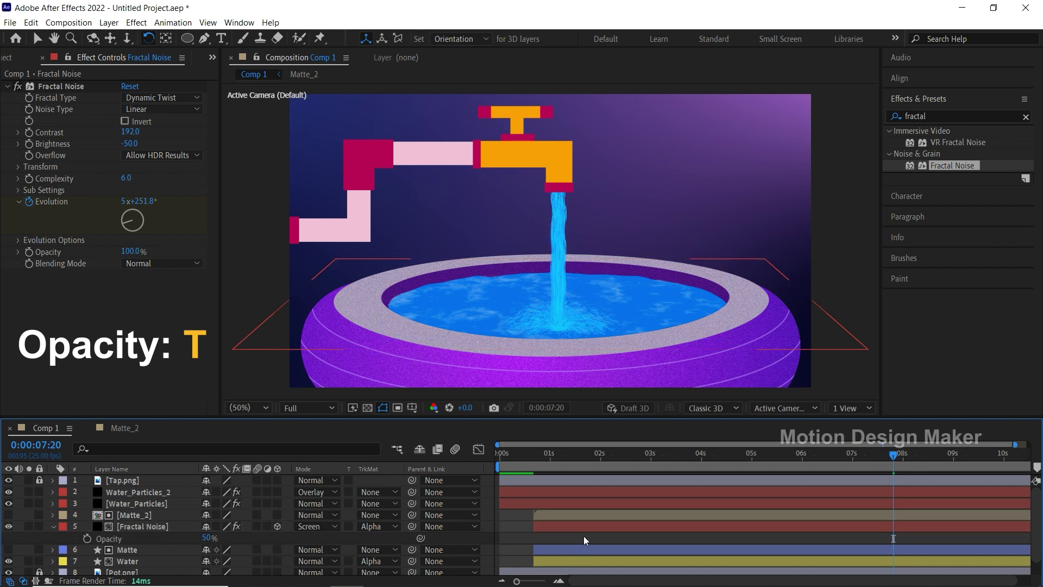
Step: Zoom in on the water and inspect the ripples at 6:06
key(z)
drag(460, 266, 517, 314)
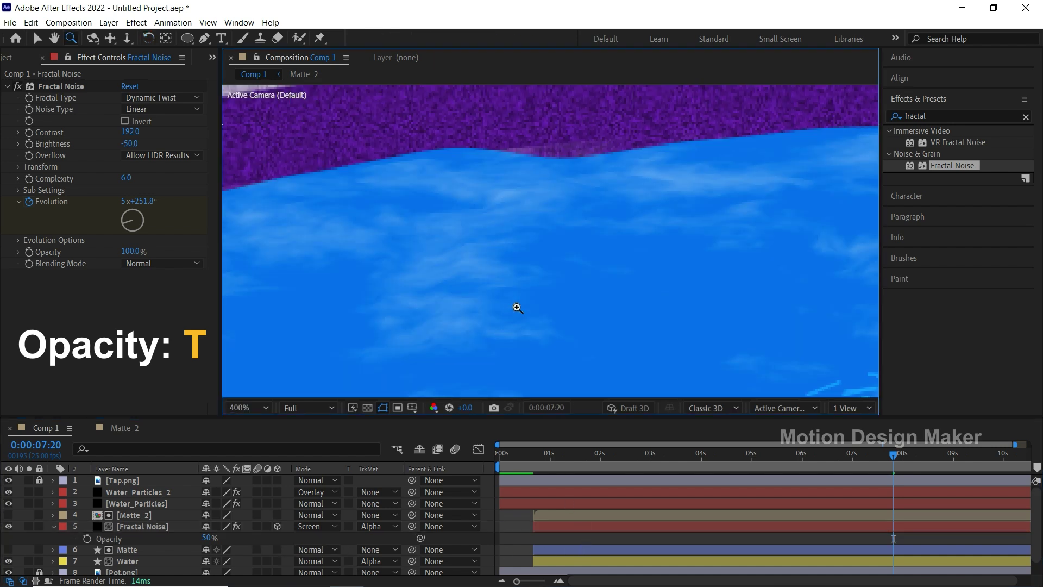
alt+click(517, 308)
drag(536, 470, 814, 471)
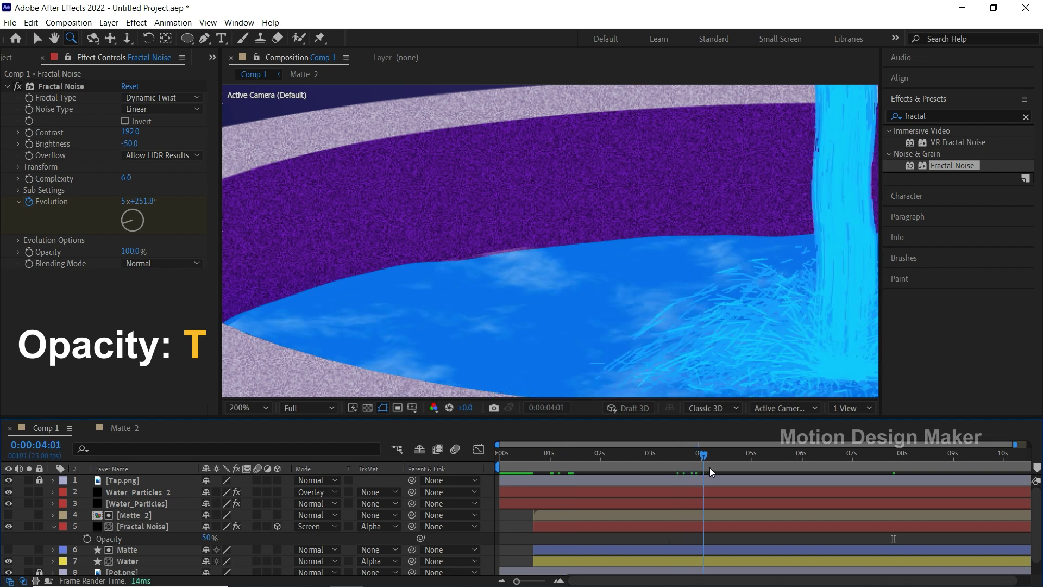
key(v)
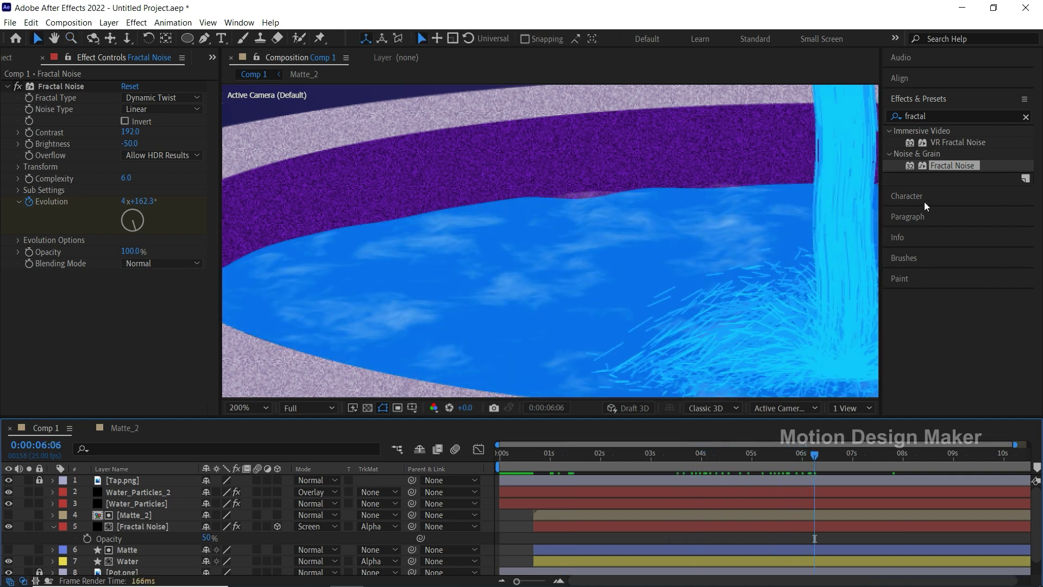
Step: Search effects for 'fas' and apply Fast Box Blur to the Fractal Noise layer
click(1025, 117)
click(973, 116)
text(fas)
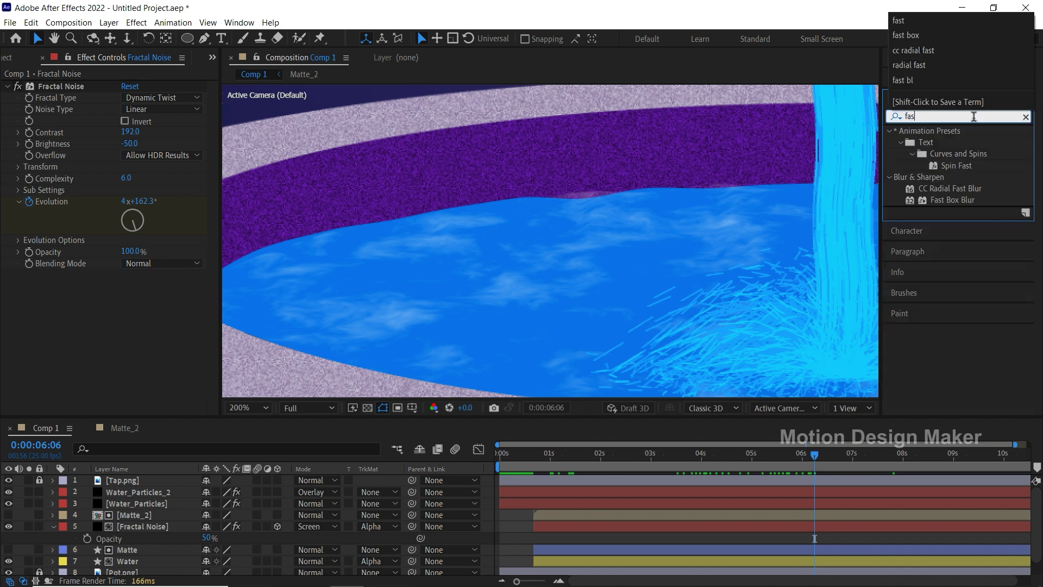
click(958, 199)
mouse_move(954, 199)
mouse_down()
mouse_move(841, 371)
mouse_move(786, 524)
mouse_up()
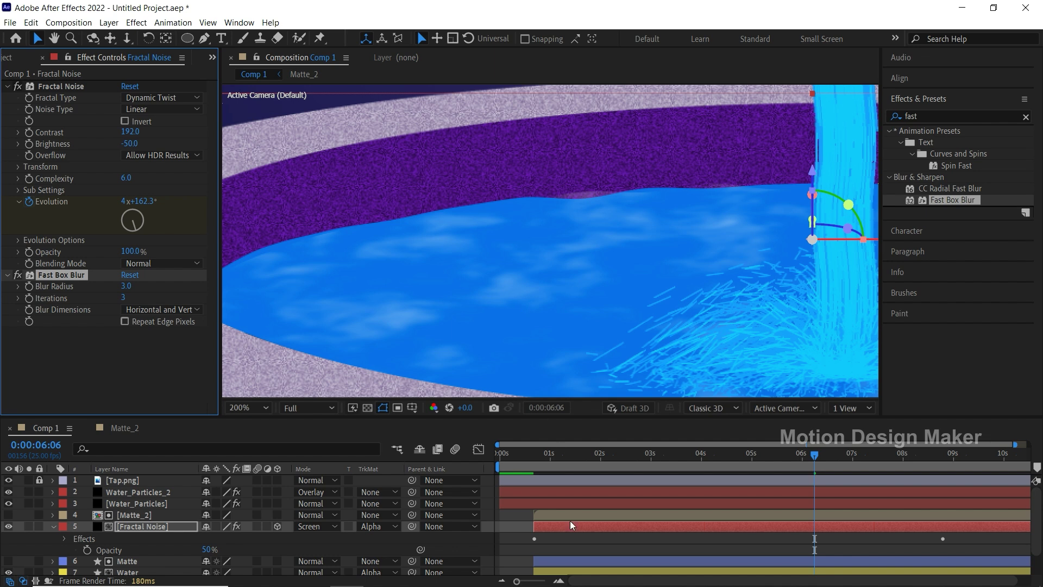
click(548, 537)
click(497, 458)
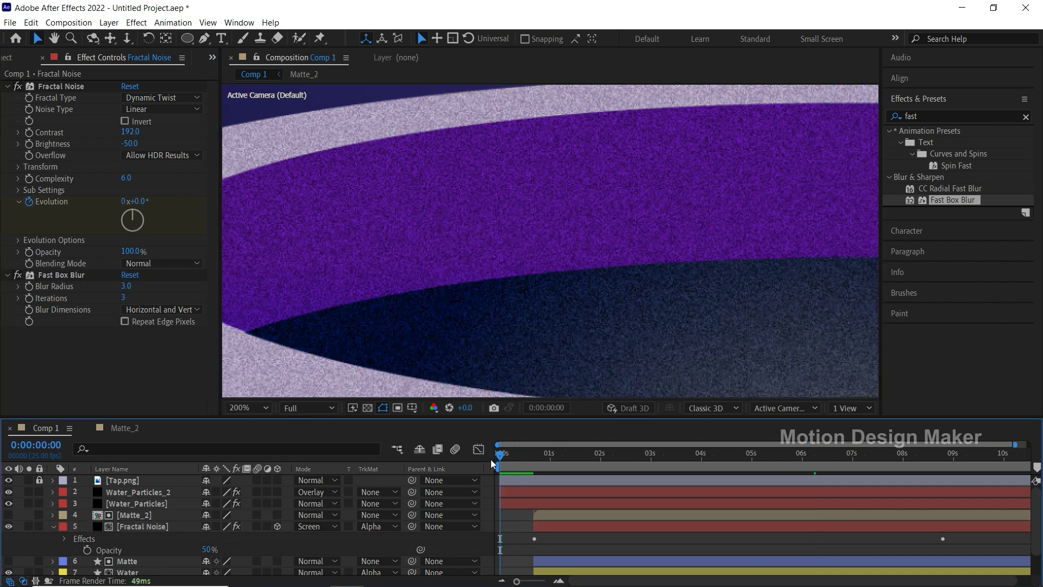
click(55, 529)
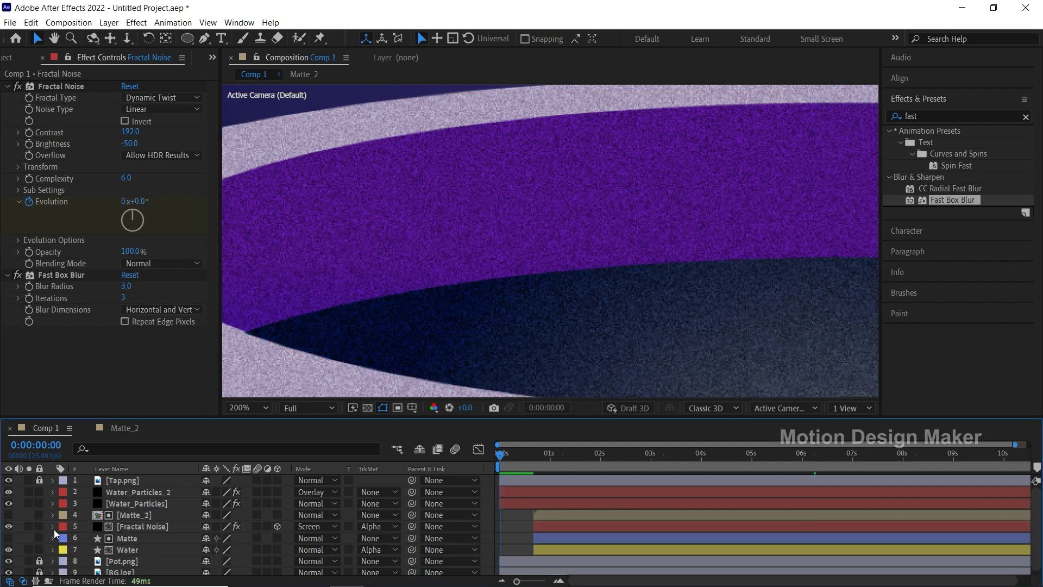
drag(540, 421, 538, 461)
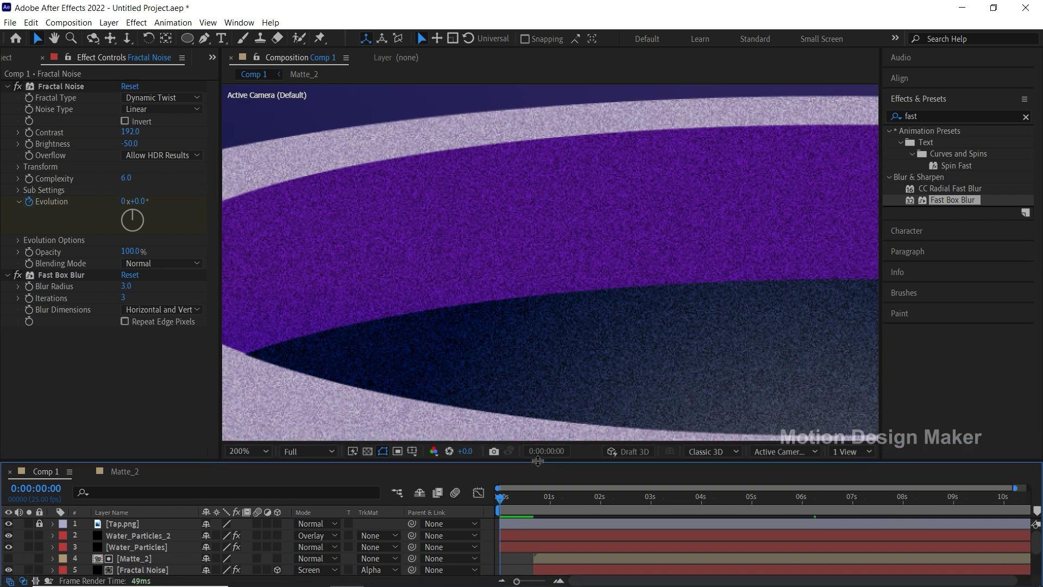
Step: Fit the composition in the viewer and play back the finished animation
click(262, 452)
click(272, 213)
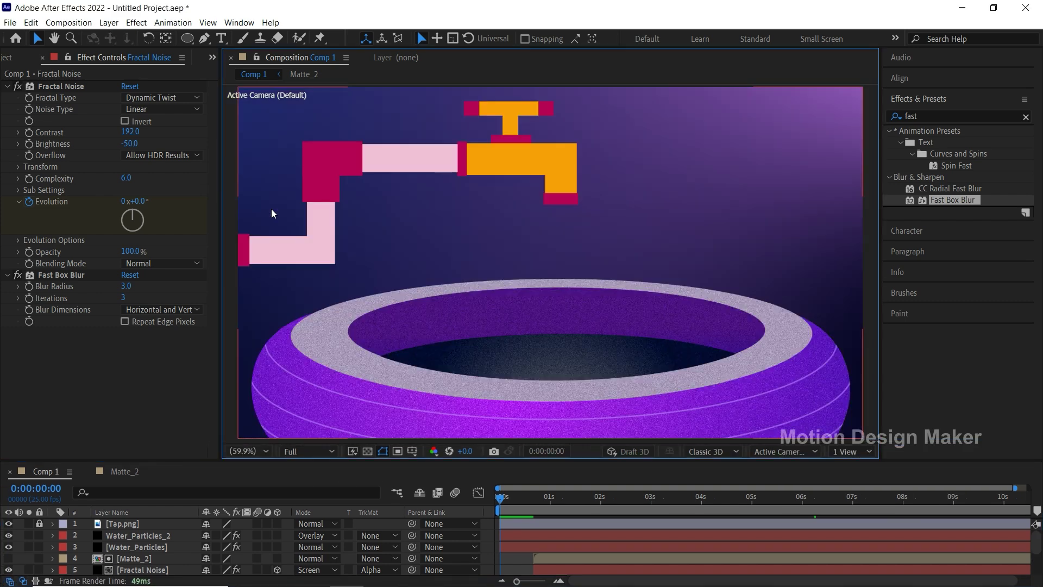
key(ctrl+0)
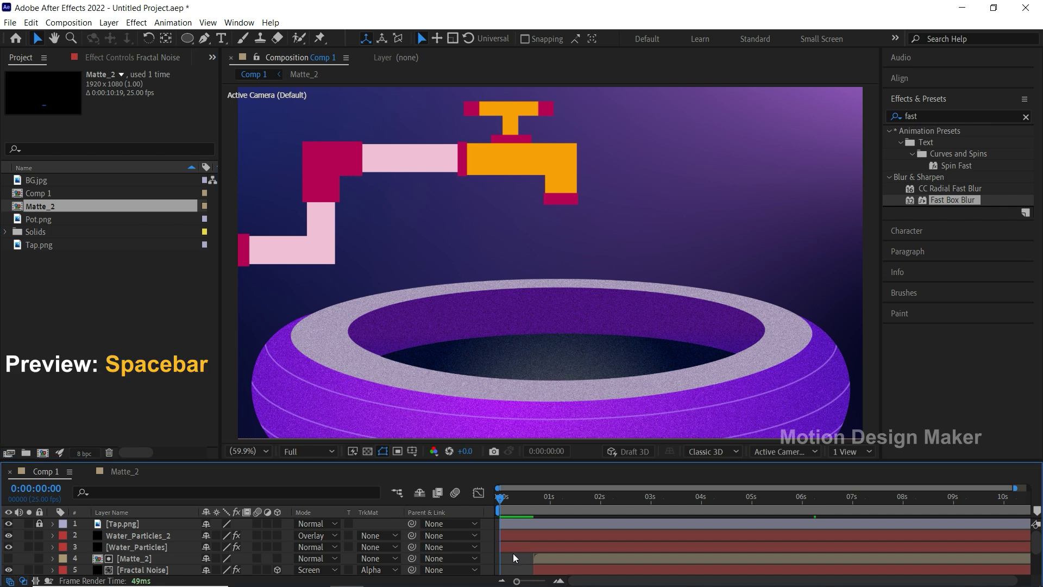
key(space)
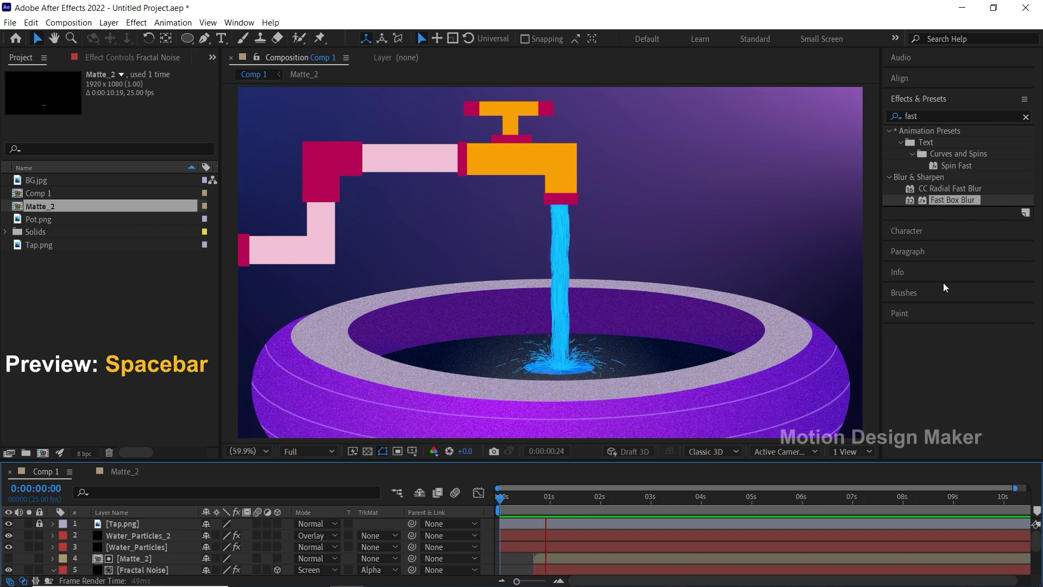